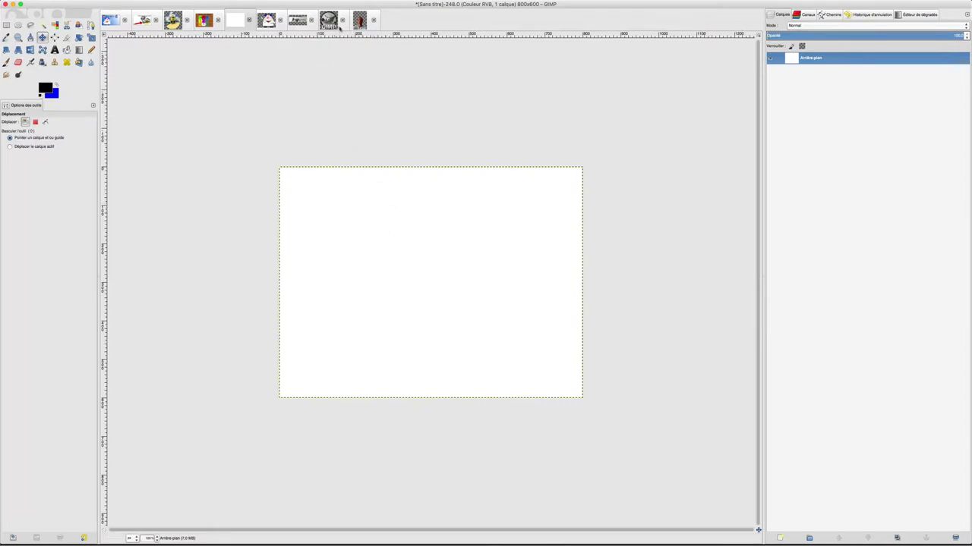
# - Paste the GIMP logo into the blank 800x600 image as a new layer, moved down and right
pyautogui.click(338, 26)
pyautogui.click(126, 9)
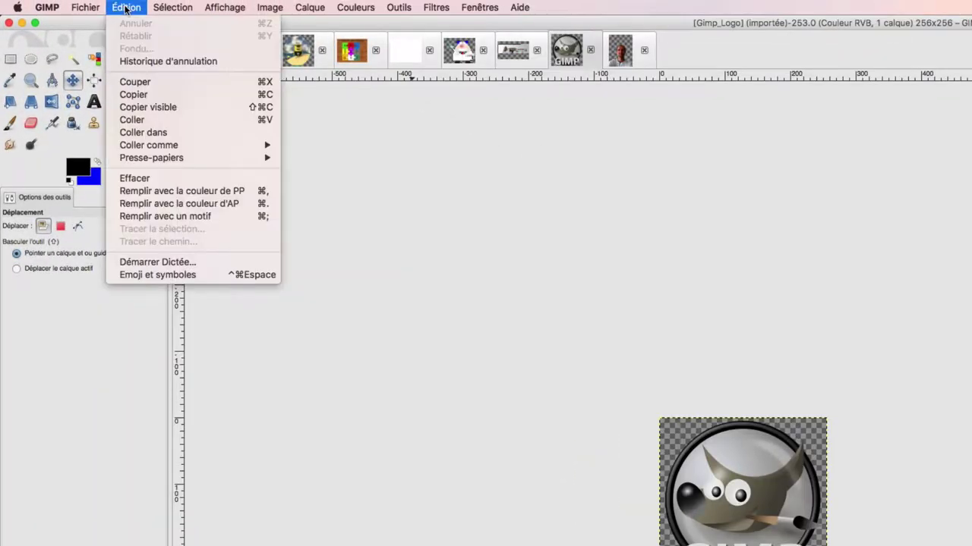
pyautogui.click(407, 51)
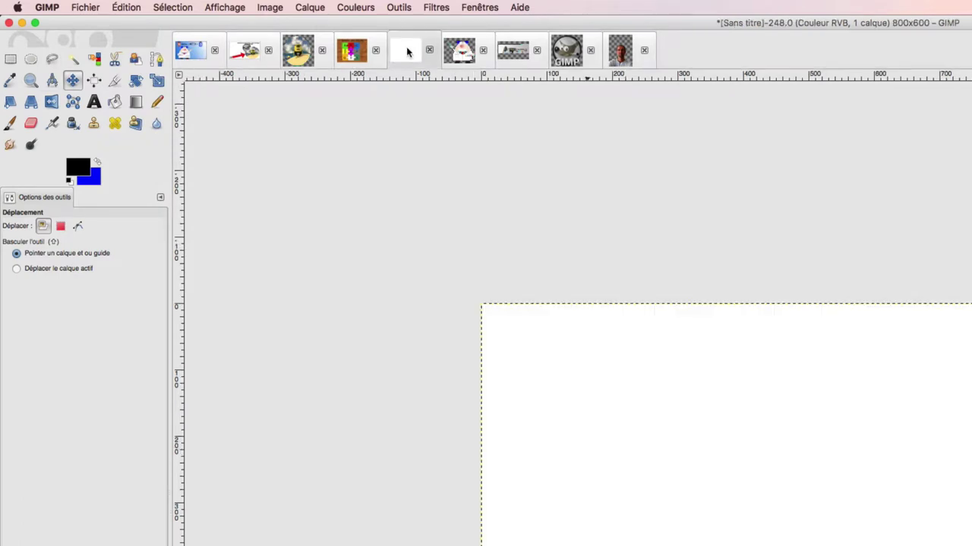
pyautogui.click(126, 8)
pyautogui.moveTo(149, 145)
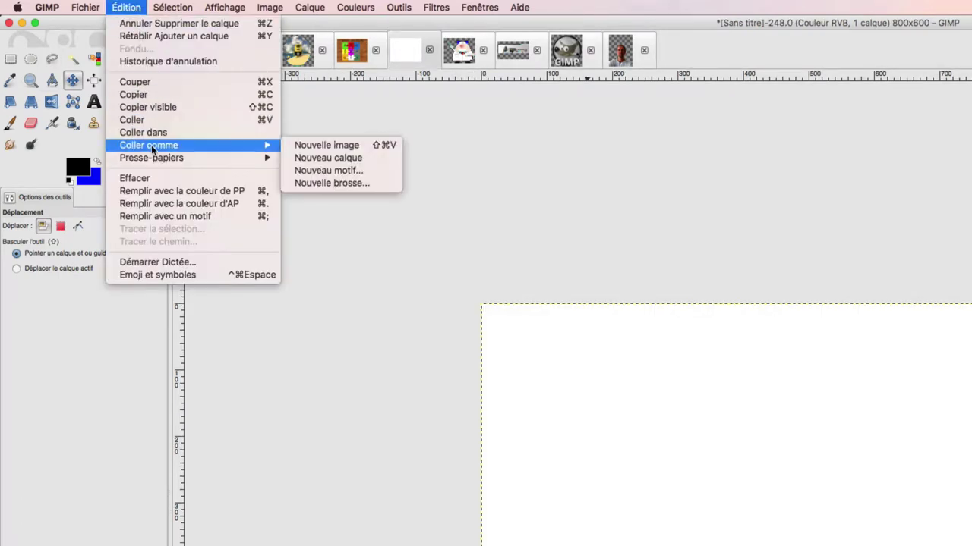
pyautogui.click(319, 159)
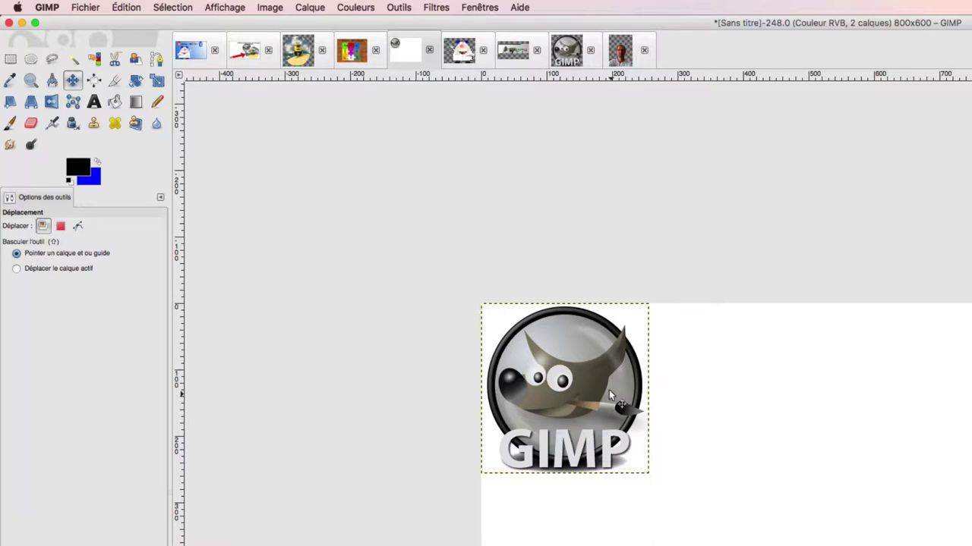
pyautogui.moveTo(589, 376); pyautogui.dragTo(667, 433)
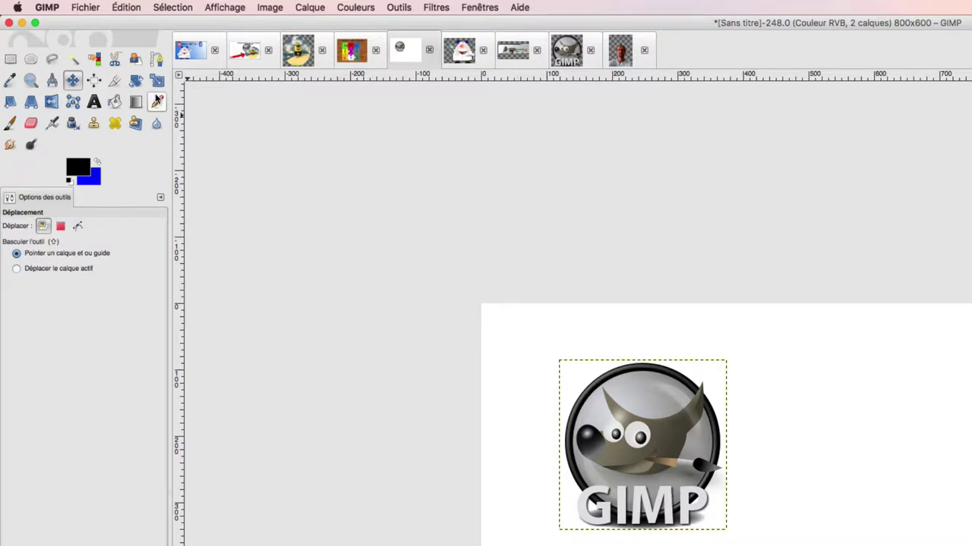
# - Start saving the image under a new name, then cancel the Save As dialog
pyautogui.click(84, 7)
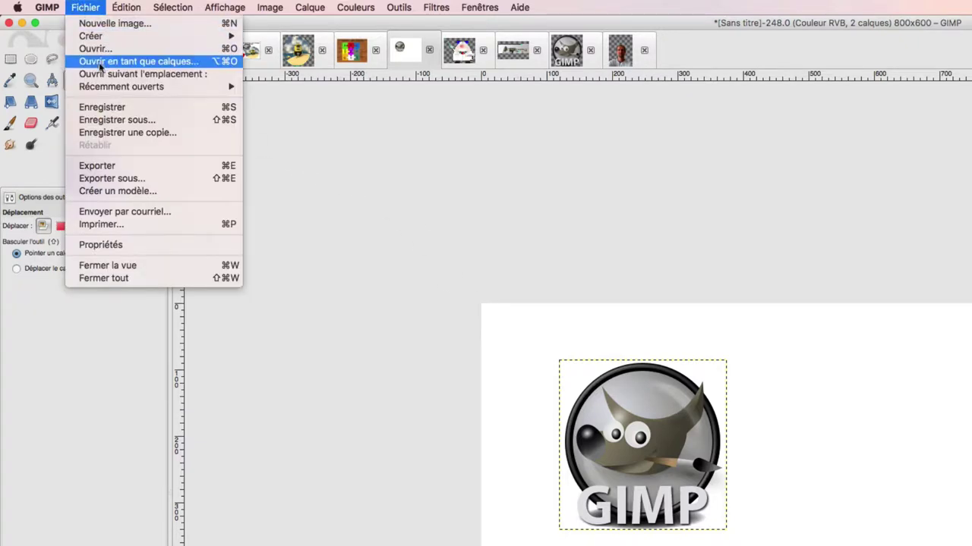
pyautogui.click(114, 120)
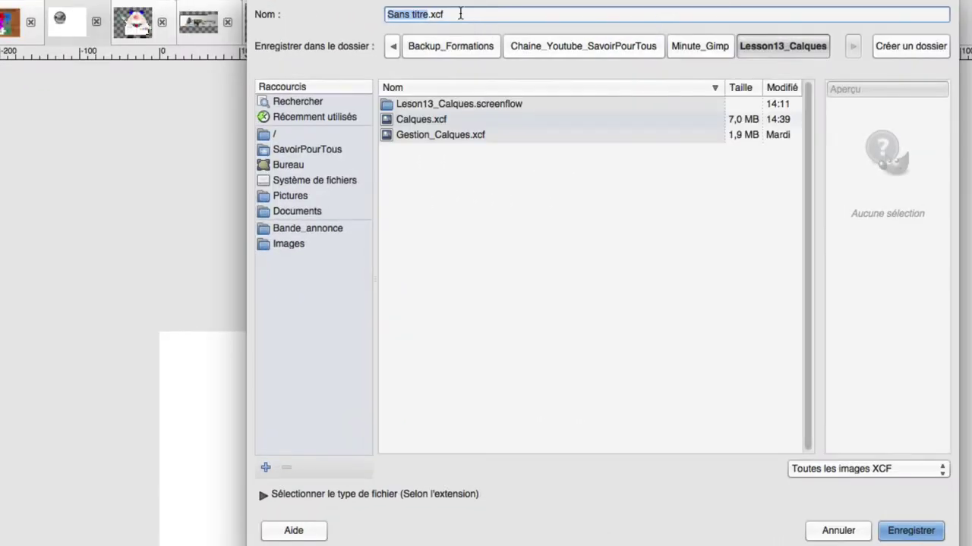
pyautogui.click(460, 14)
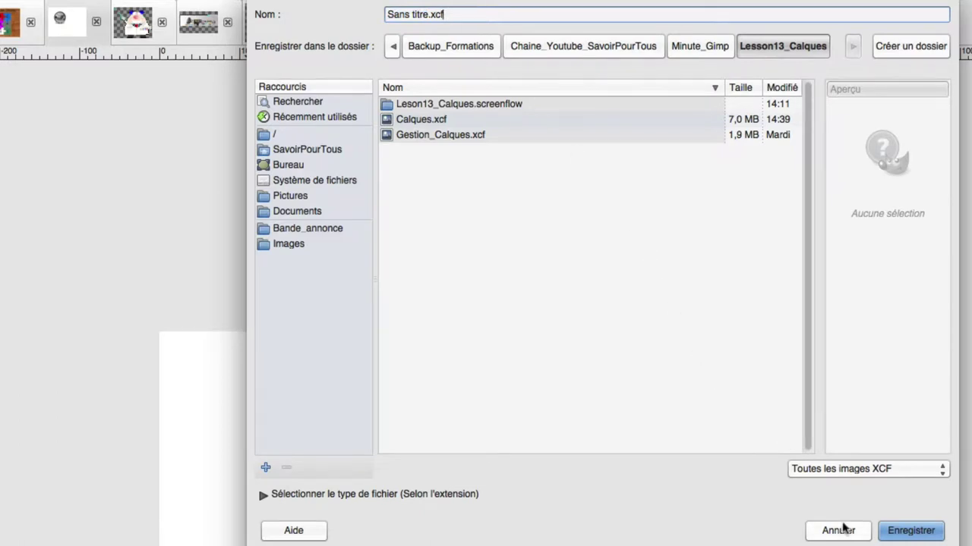
pyautogui.click(839, 530)
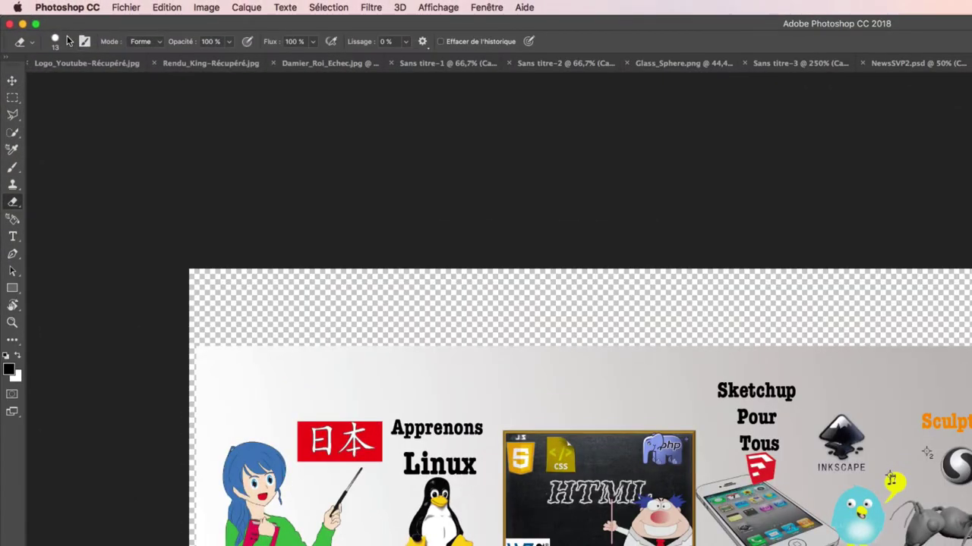
pyautogui.click(126, 9)
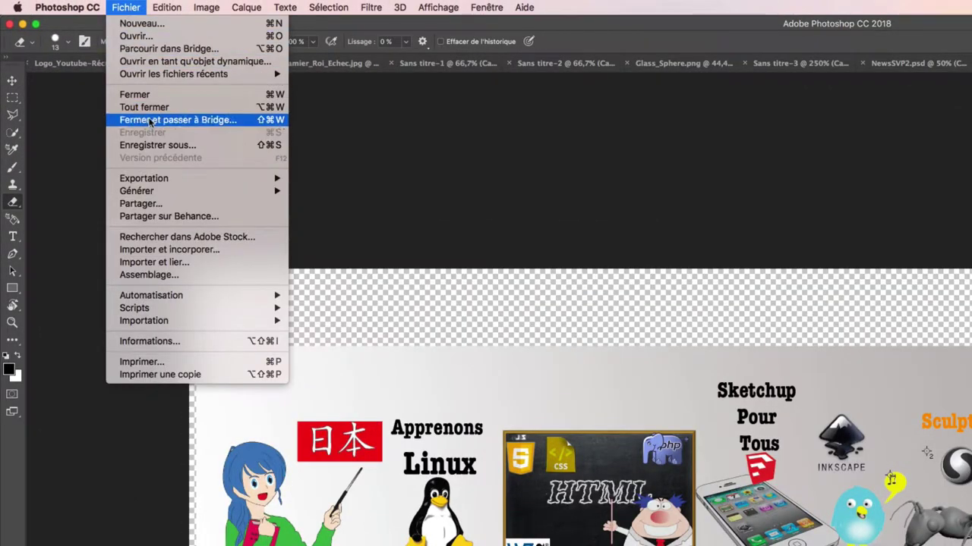
pyautogui.click(157, 145)
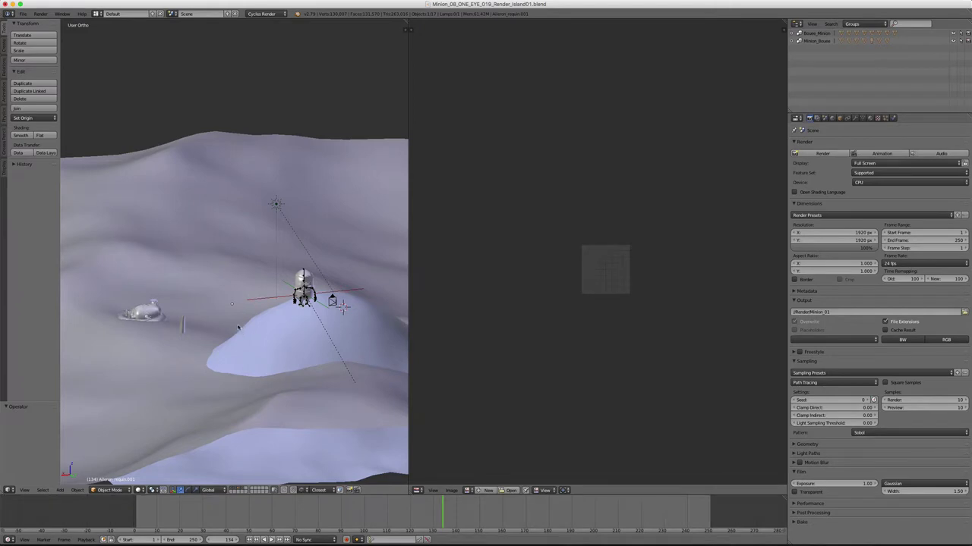
pyautogui.scroll(-3, 238, 328)
pyautogui.scroll(-3, 239, 327)
pyautogui.scroll(3, 237, 330)
pyautogui.scroll(2, 236, 334)
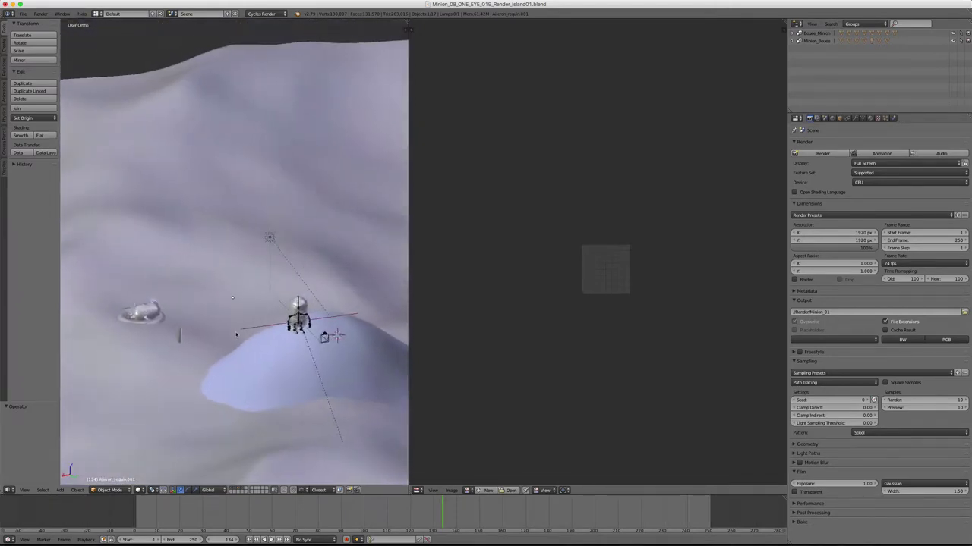
pyautogui.scroll(1, 235, 334)
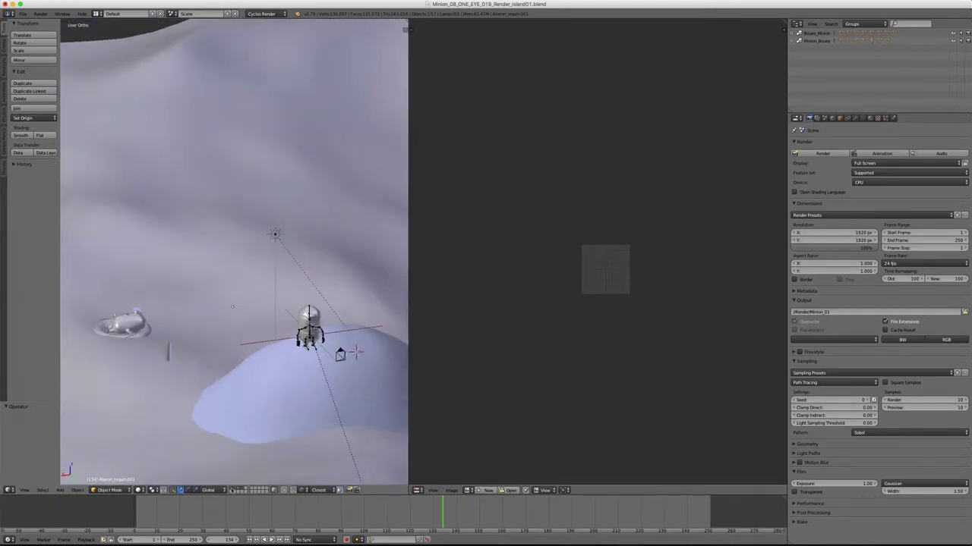
pyautogui.press('2')
pyautogui.press('3')
pyautogui.press('4')
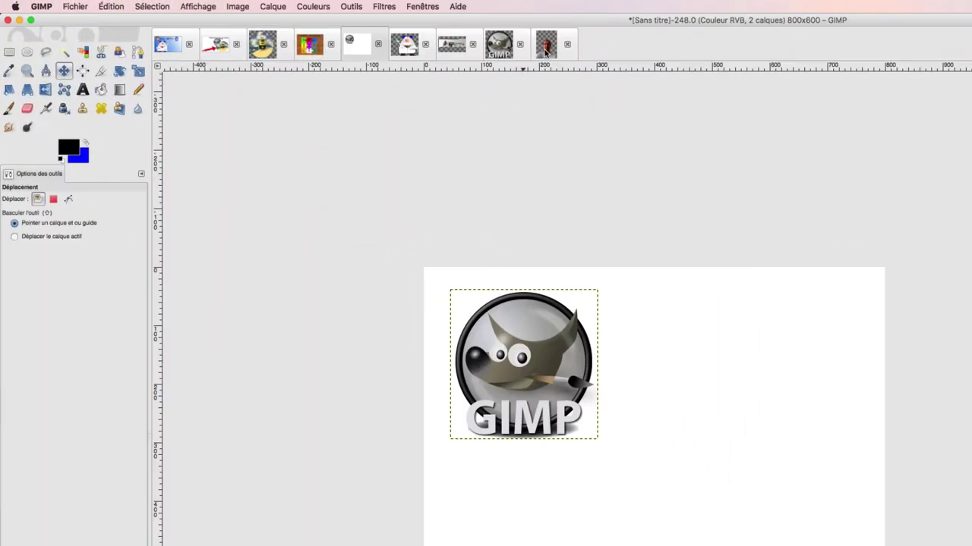
# - Copy the transparent portrait photo, paste it as a new layer, and drag it to the lower right
pyautogui.click(546, 47)
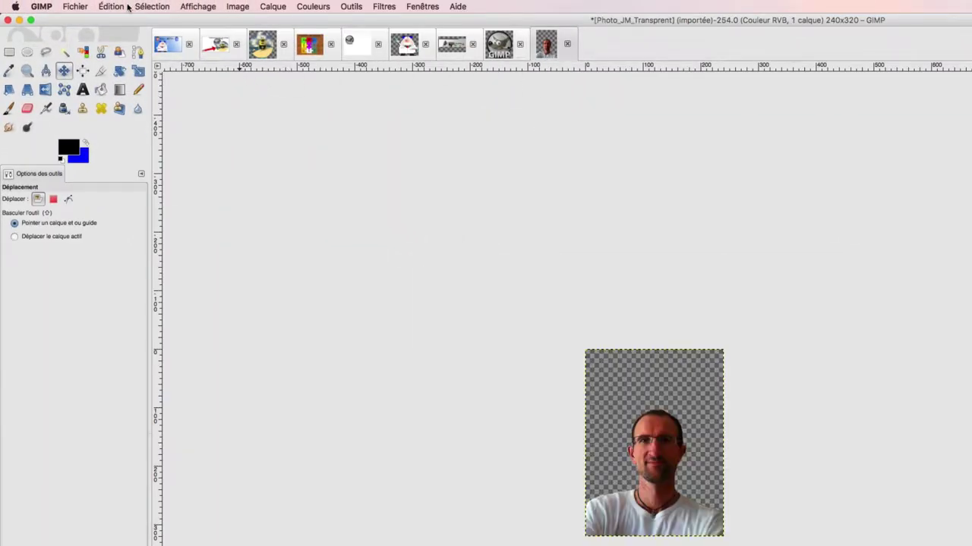
pyautogui.click(111, 7)
pyautogui.click(117, 83)
pyautogui.click(352, 44)
pyautogui.click(112, 7)
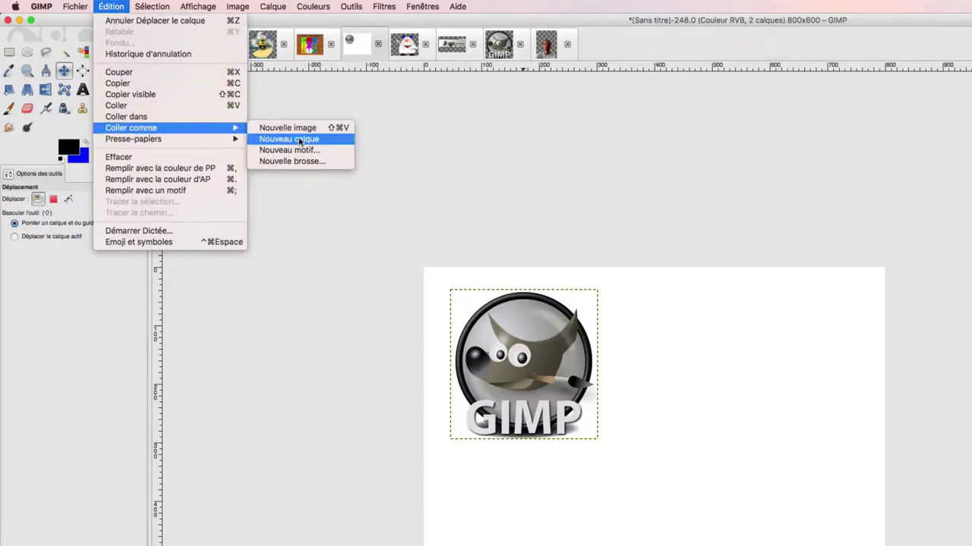
pyautogui.click(299, 140)
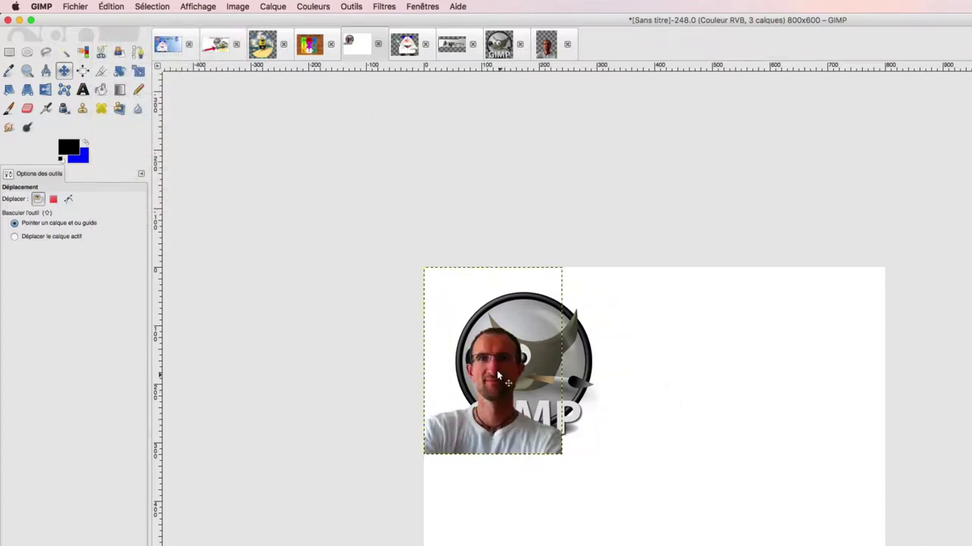
pyautogui.moveTo(498, 376); pyautogui.dragTo(795, 525)
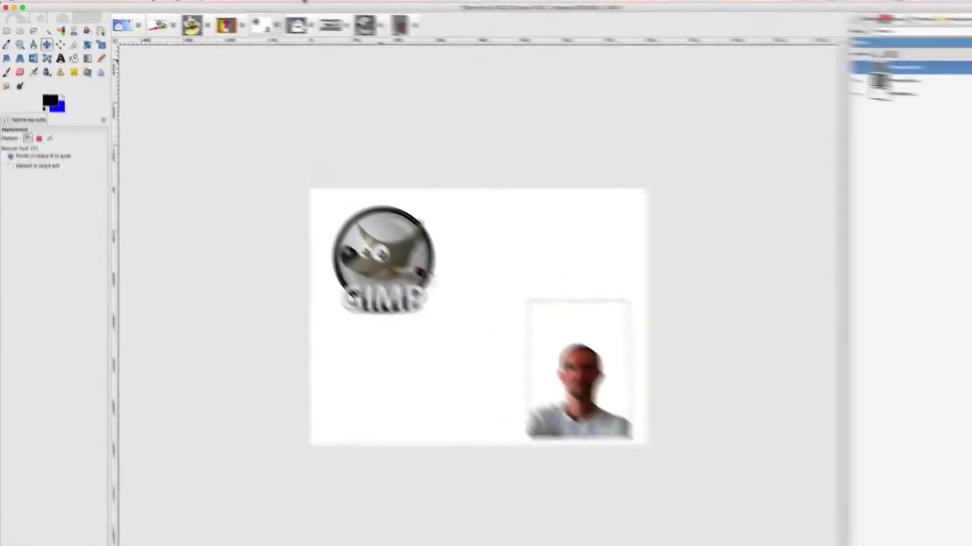
pyautogui.click(273, 0)
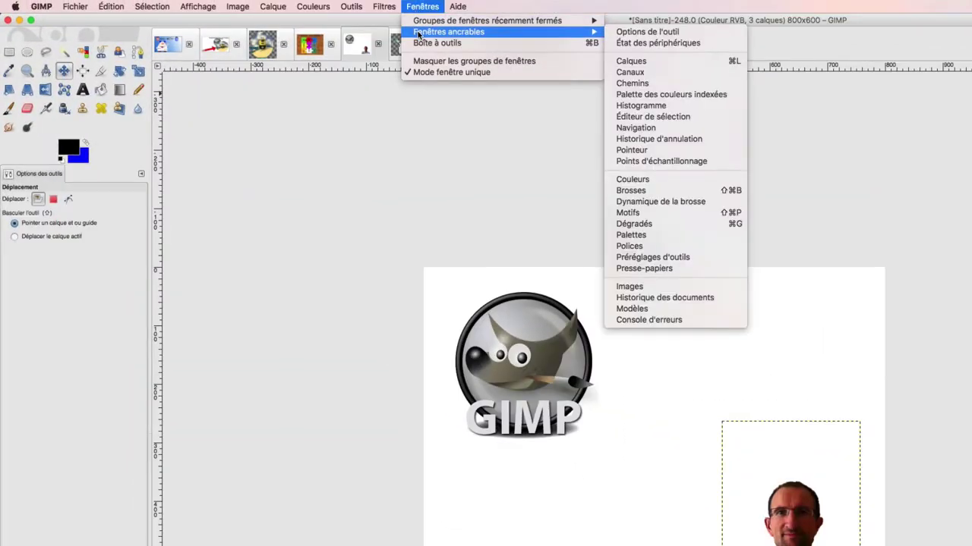
pyautogui.moveTo(448, 31)
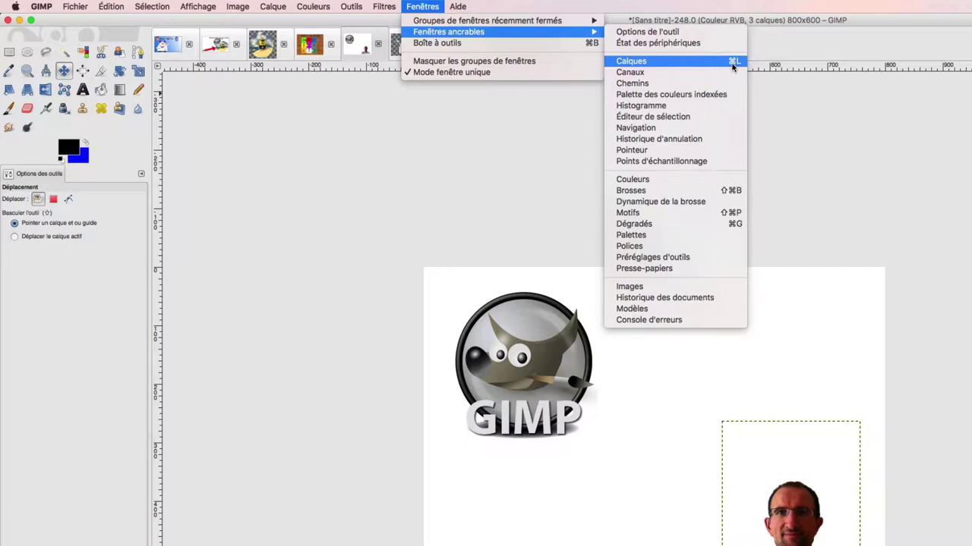
# - Show the Layers panel and drag the portrait up and to the left
pyautogui.click(733, 62)
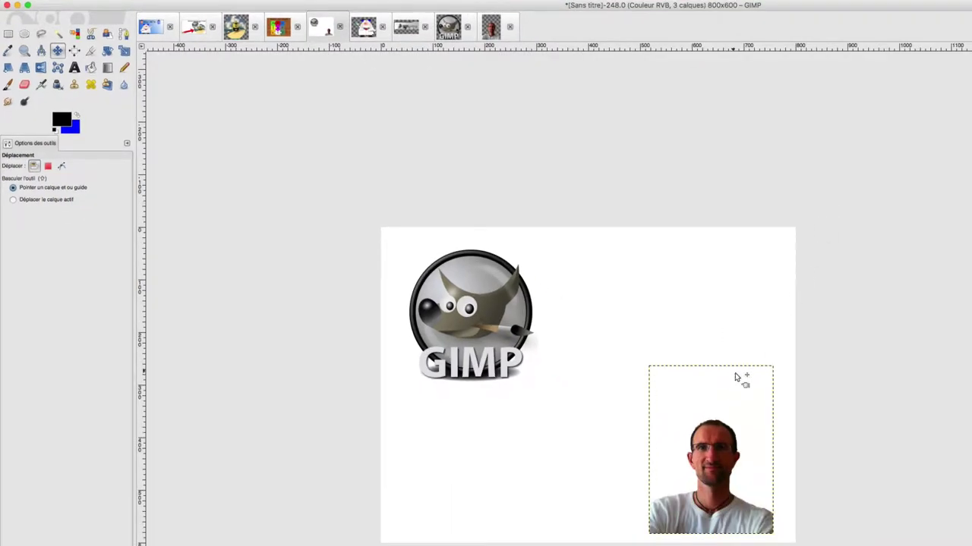
pyautogui.moveTo(716, 459)
pyautogui.mouseDown()
pyautogui.moveTo(638, 413)
pyautogui.moveTo(693, 449)
pyautogui.mouseUp()
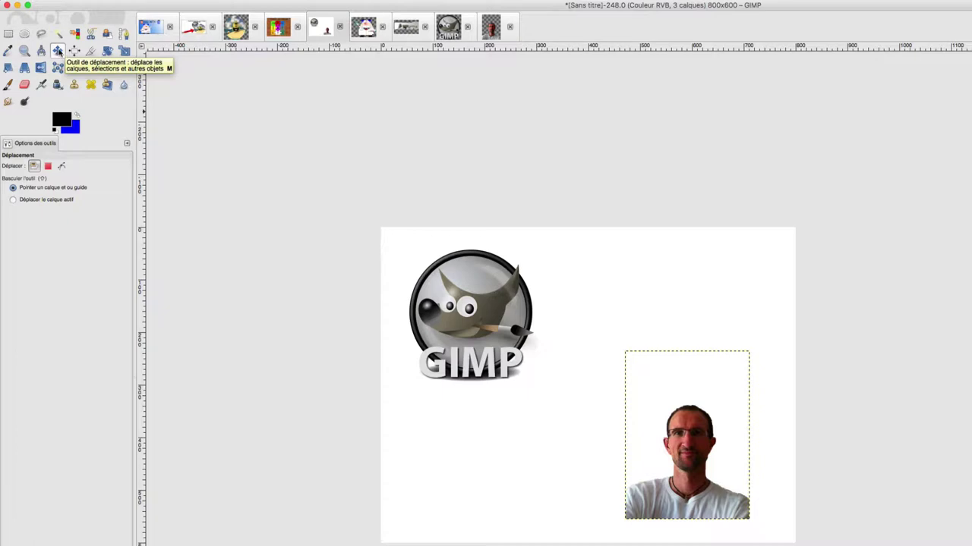
pyautogui.moveTo(697, 444); pyautogui.dragTo(650, 417)
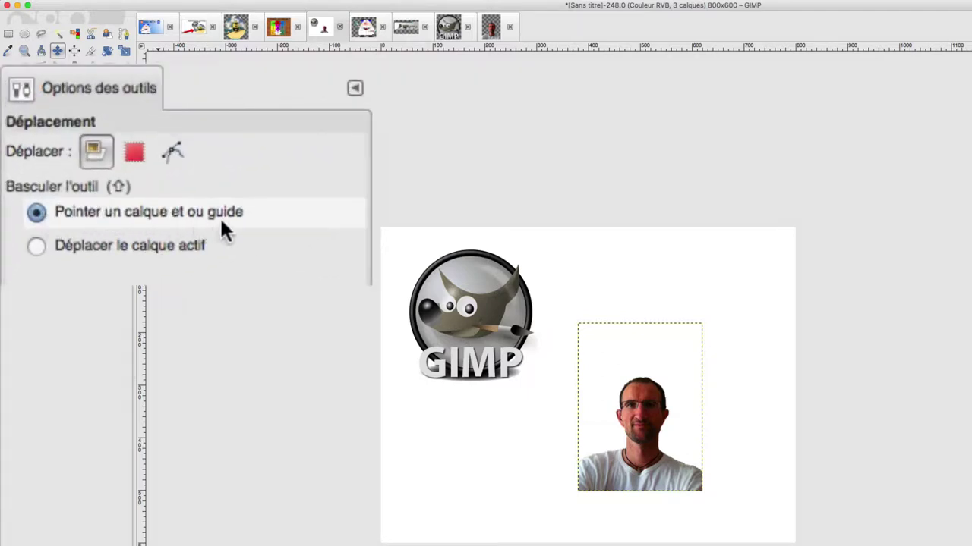
# - Move the GIMP logo toward the centre, with the portrait just above it
pyautogui.click(85, 245)
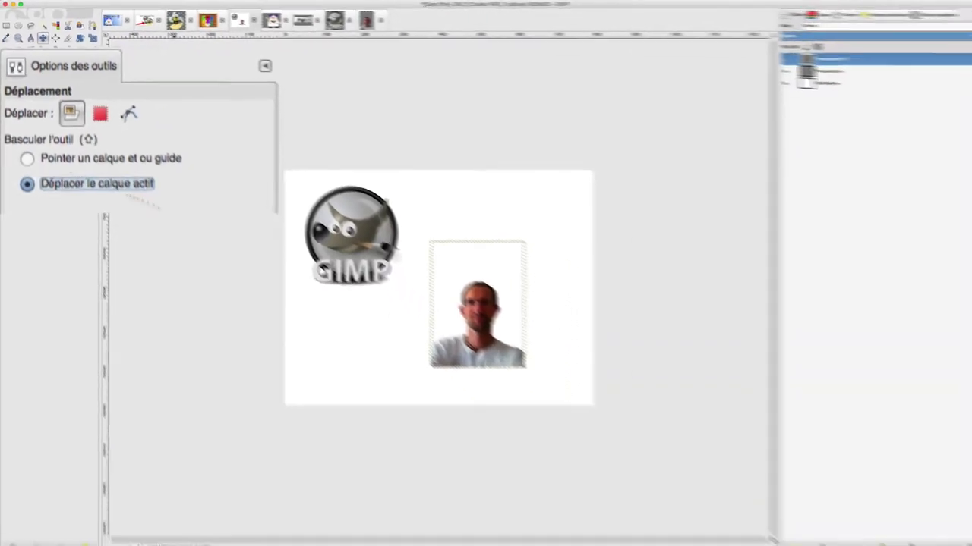
pyautogui.click(815, 69)
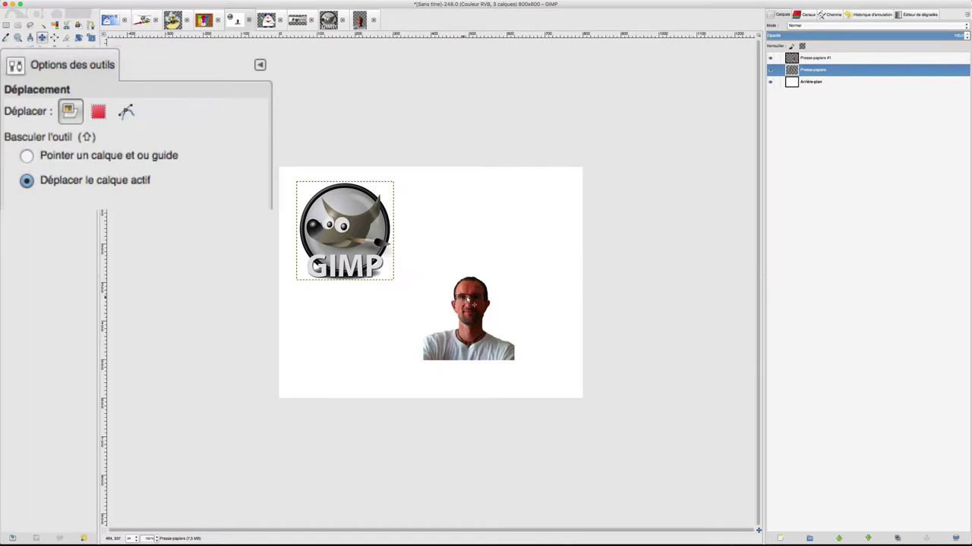
pyautogui.moveTo(473, 304); pyautogui.dragTo(480, 306)
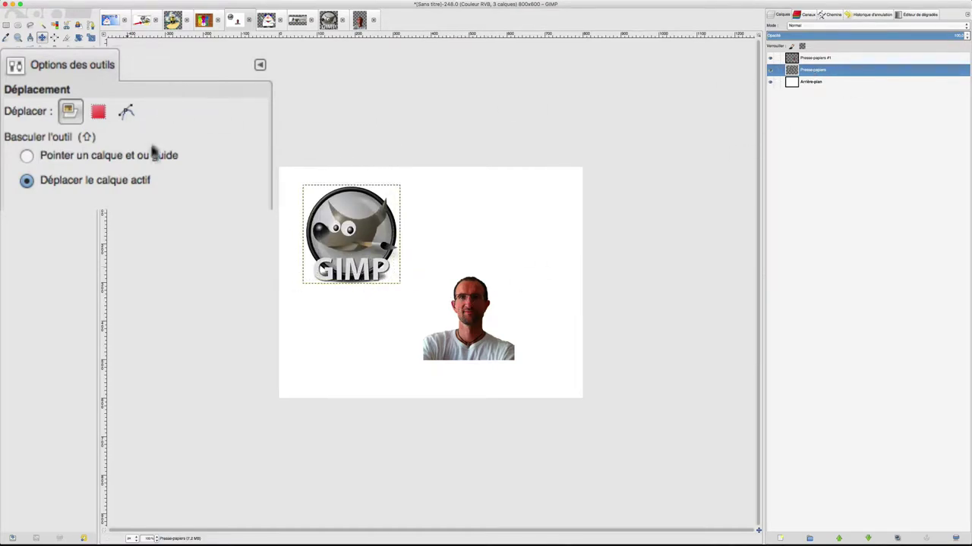
pyautogui.click(58, 155)
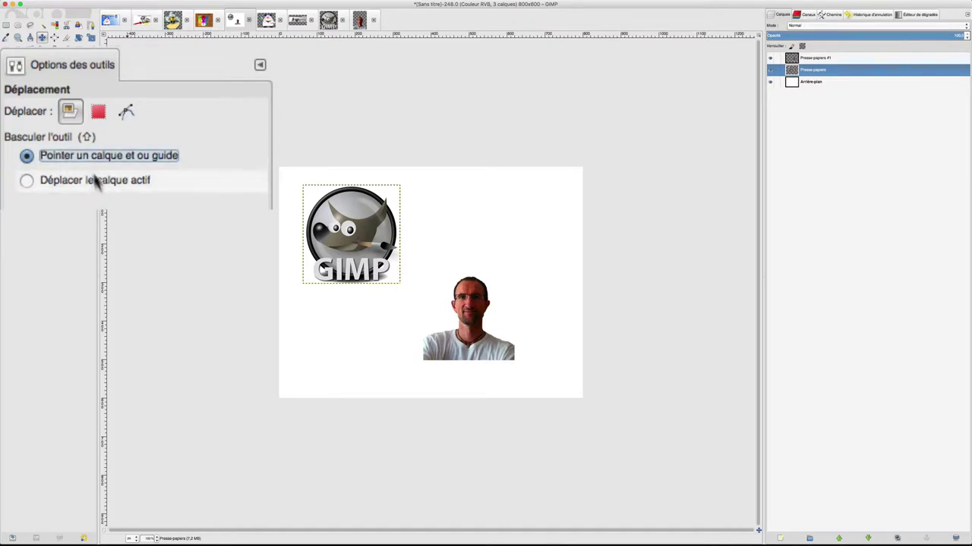
pyautogui.moveTo(351, 233)
pyautogui.mouseDown()
pyautogui.moveTo(357, 290)
pyautogui.moveTo(419, 307)
pyautogui.mouseUp()
pyautogui.moveTo(482, 338)
pyautogui.mouseDown()
pyautogui.moveTo(495, 238)
pyautogui.moveTo(504, 267)
pyautogui.mouseUp()
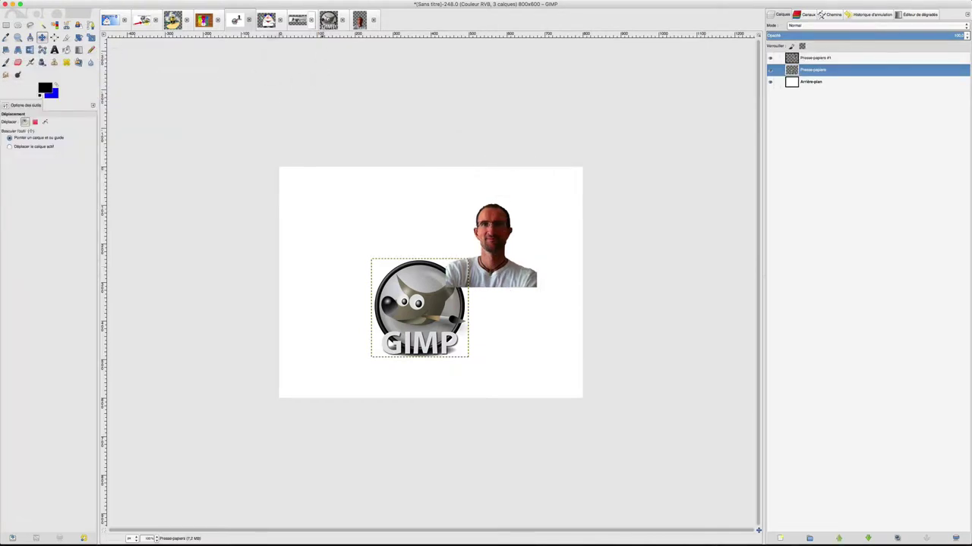
# - Paste the copied Minion_Avatar image into the composition, then shift the portrait right and nudge the logo
pyautogui.click(174, 20)
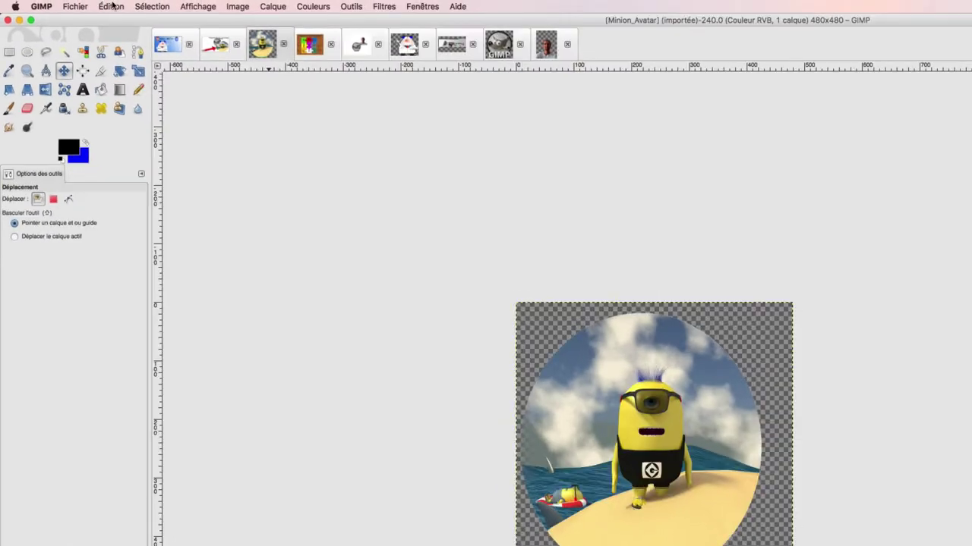
pyautogui.click(111, 6)
pyautogui.click(121, 83)
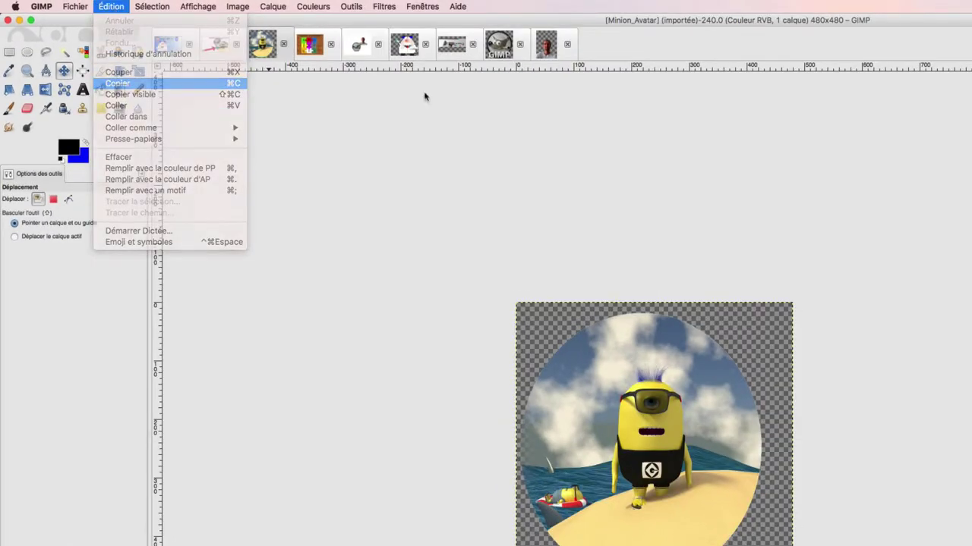
pyautogui.click(372, 45)
pyautogui.click(117, 7)
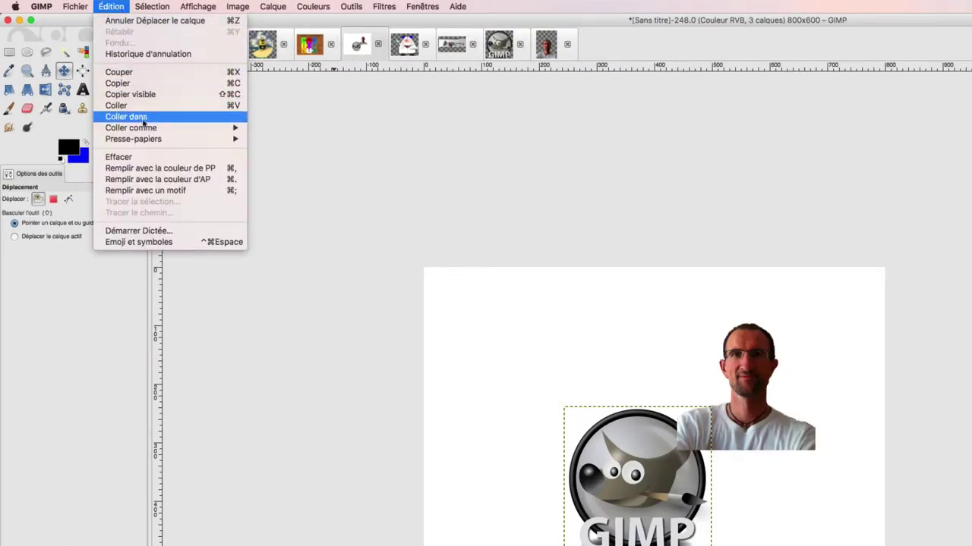
pyautogui.moveTo(130, 128)
pyautogui.click(292, 139)
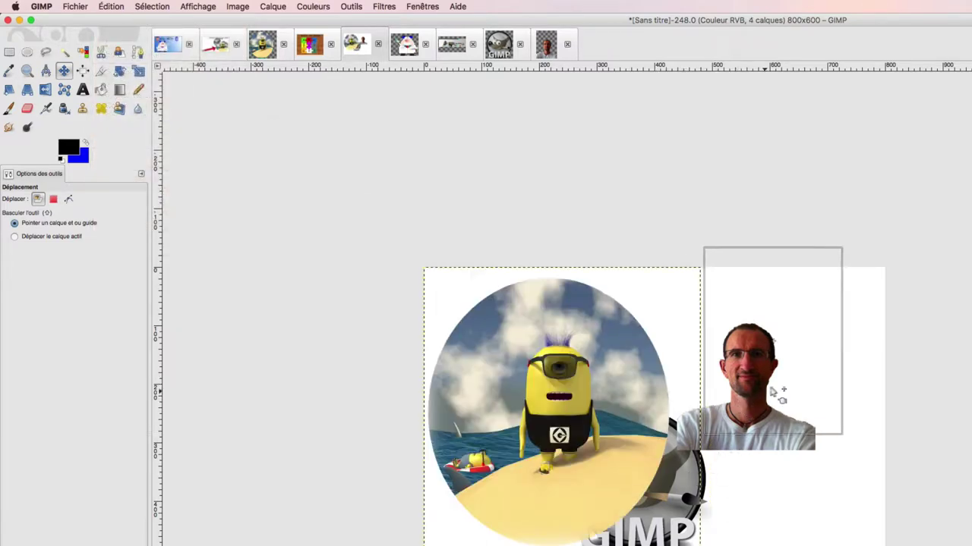
pyautogui.moveTo(739, 408); pyautogui.dragTo(788, 391)
pyautogui.moveTo(717, 513); pyautogui.dragTo(726, 519)
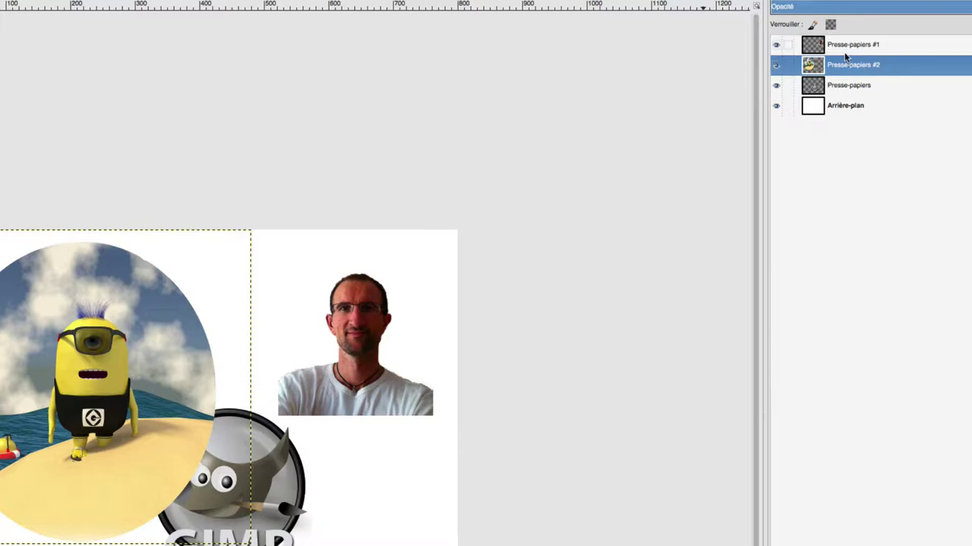
# - Rename the logo, minion and portrait layers to Gimp, Minion and Moi
pyautogui.click(849, 87)
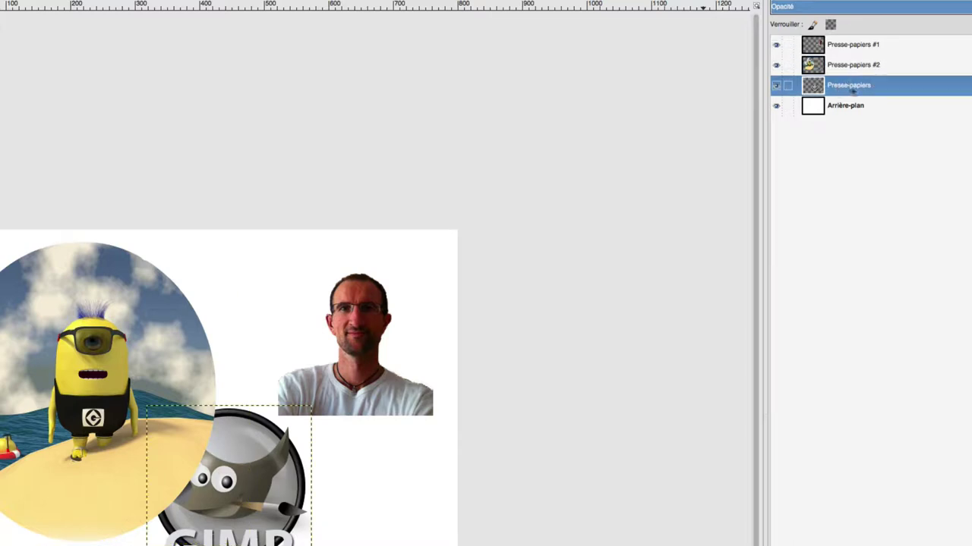
pyautogui.doubleClick(845, 87)
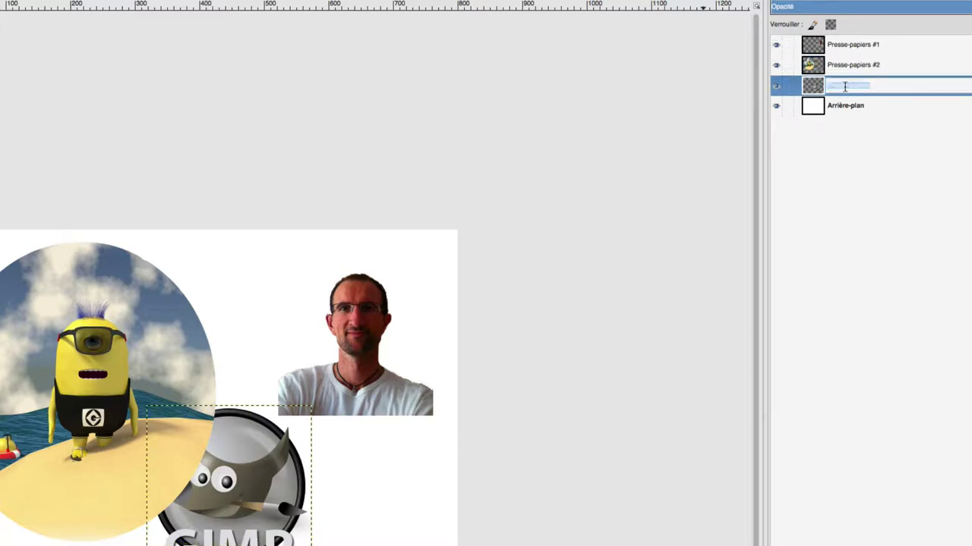
pyautogui.write('Gimp')
pyautogui.click(849, 65)
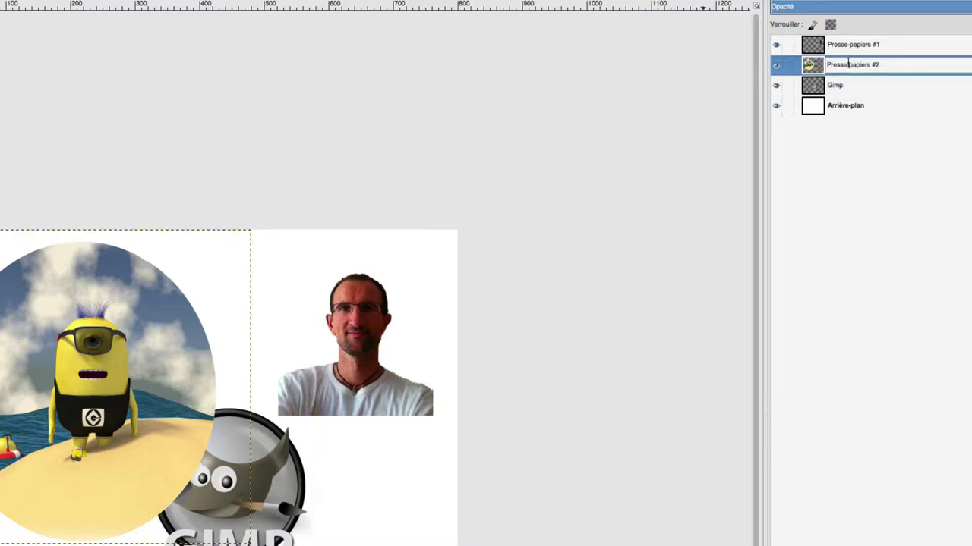
pyautogui.tripleClick(848, 64)
pyautogui.write('Mi')
pyautogui.write('nio')
pyautogui.write('n')
pyautogui.press('Return')
pyautogui.doubleClick(845, 45)
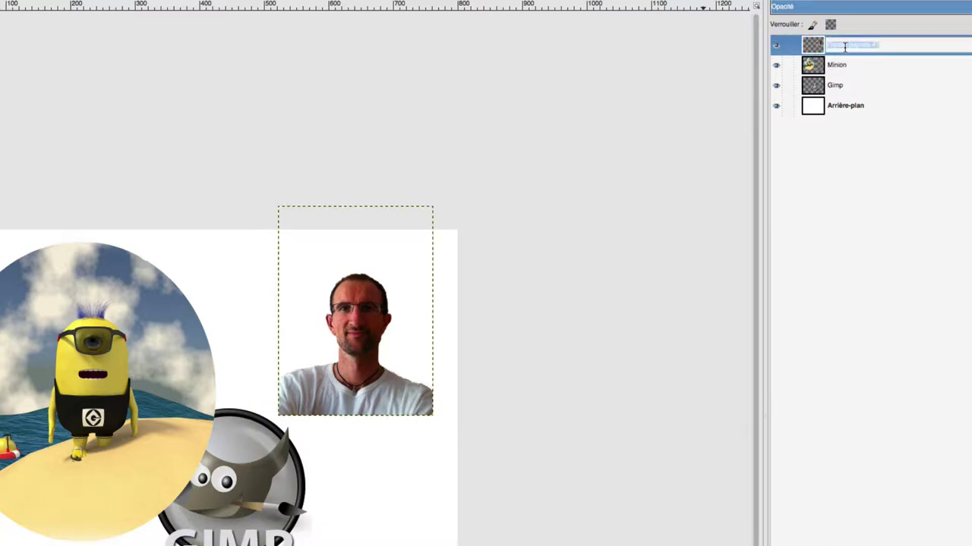
pyautogui.write('Moi')
pyautogui.press('Return')
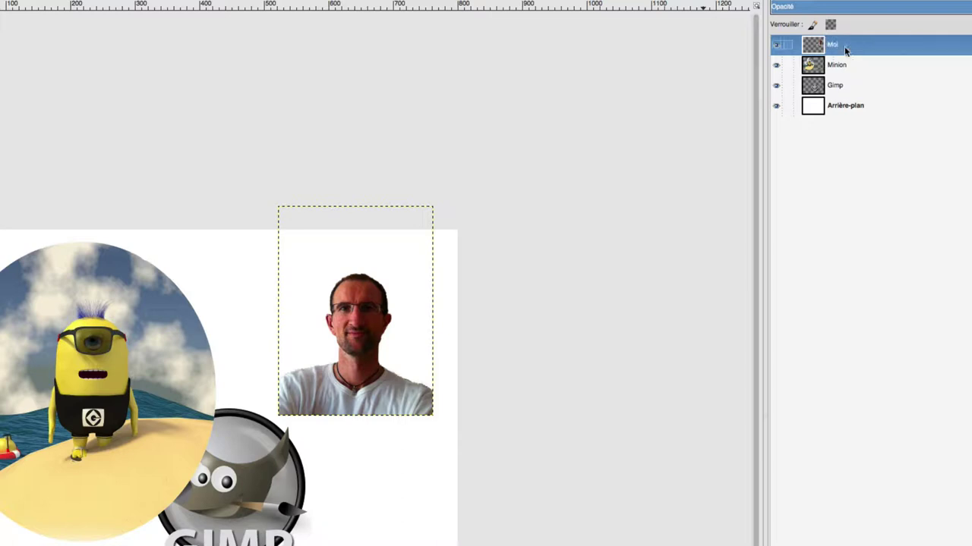
# - Raise the Gimp layer to the top of the stack and move the logo up-left
pyautogui.click(259, 465)
pyautogui.moveTo(258, 462); pyautogui.dragTo(261, 460)
pyautogui.press('Home')
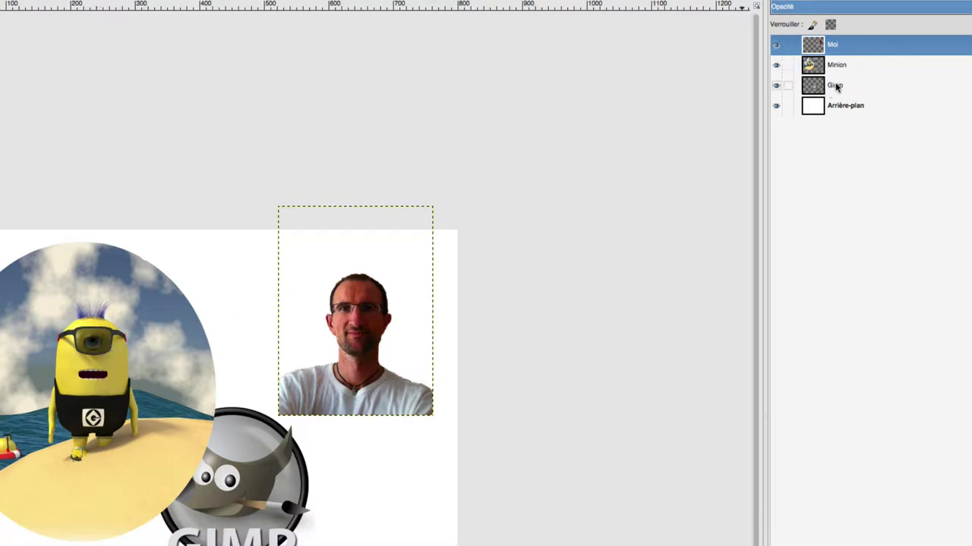
pyautogui.moveTo(835, 83); pyautogui.dragTo(835, 44)
pyautogui.moveTo(242, 487); pyautogui.dragTo(225, 460)
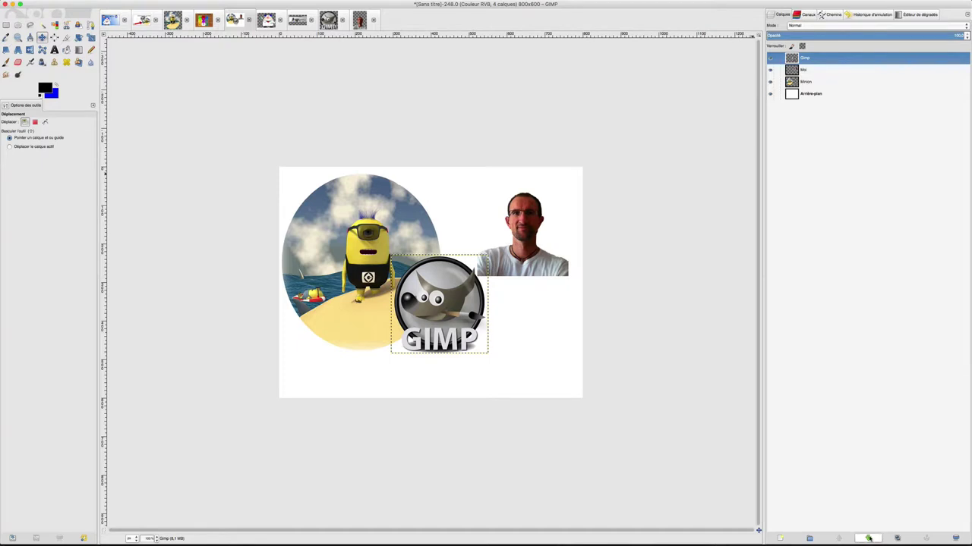
pyautogui.click(869, 539)
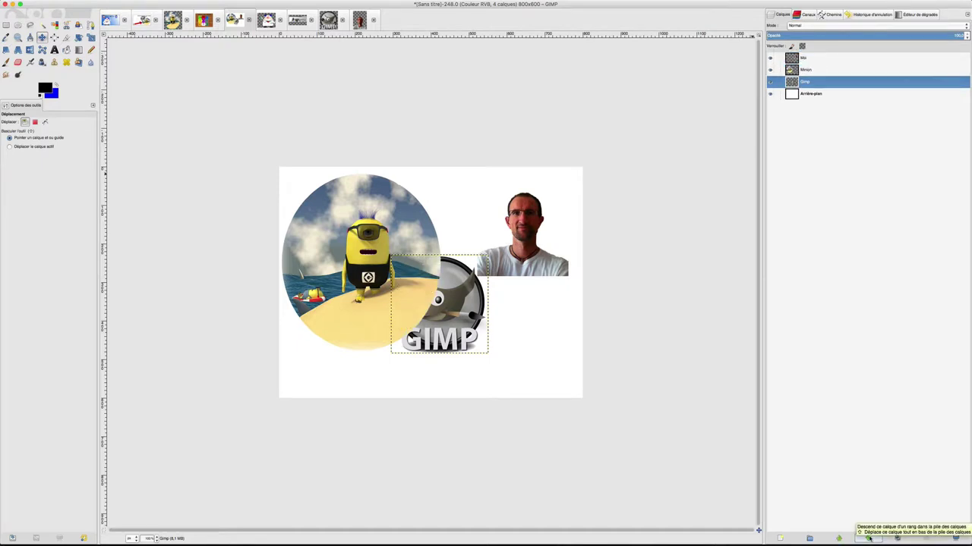
pyautogui.click(869, 538)
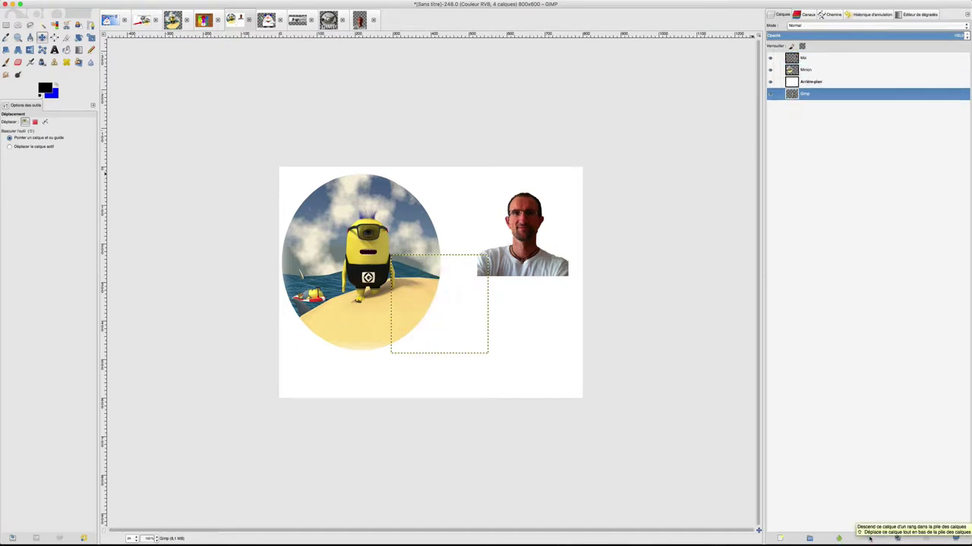
pyautogui.click(838, 538)
pyautogui.click(838, 538)
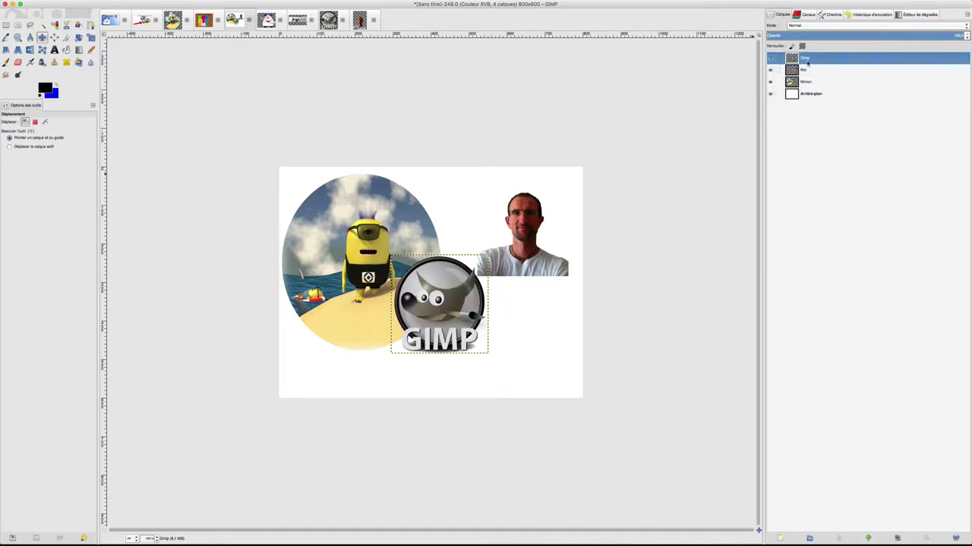
pyautogui.doubleClick(806, 58)
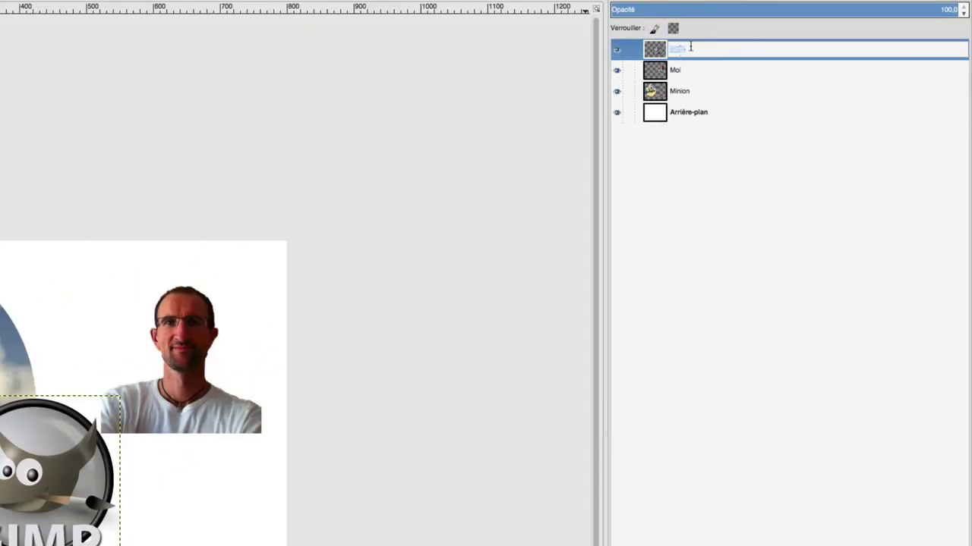
pyautogui.press('Return')
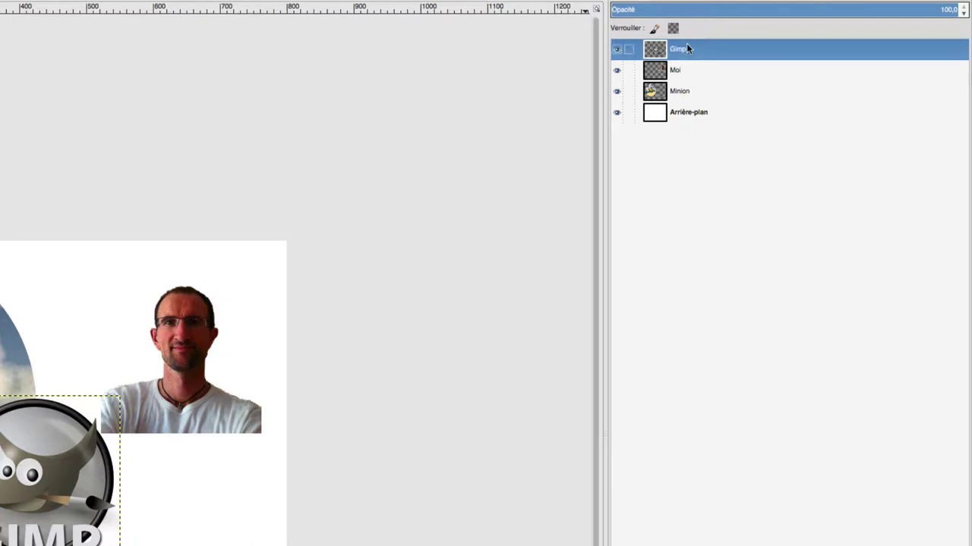
pyautogui.rightClick(684, 48)
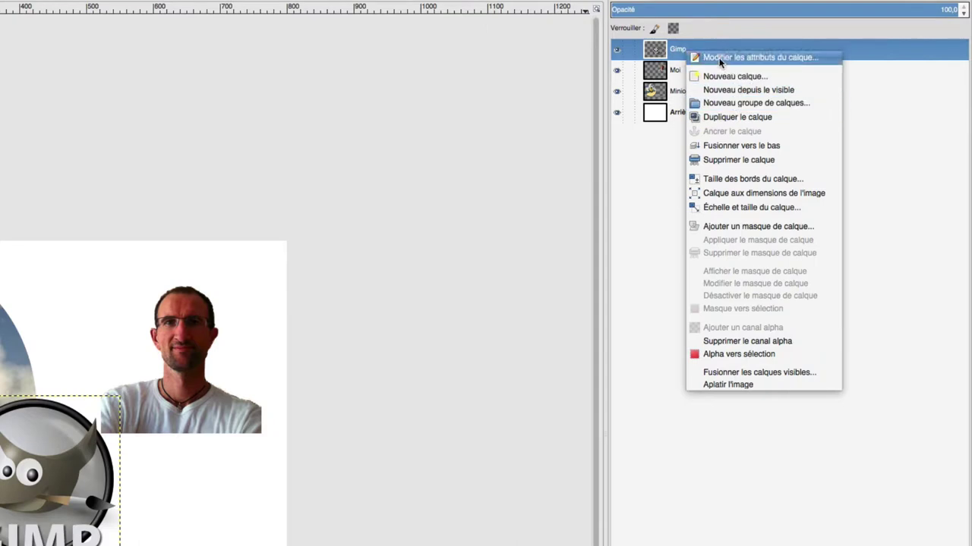
pyautogui.click(719, 58)
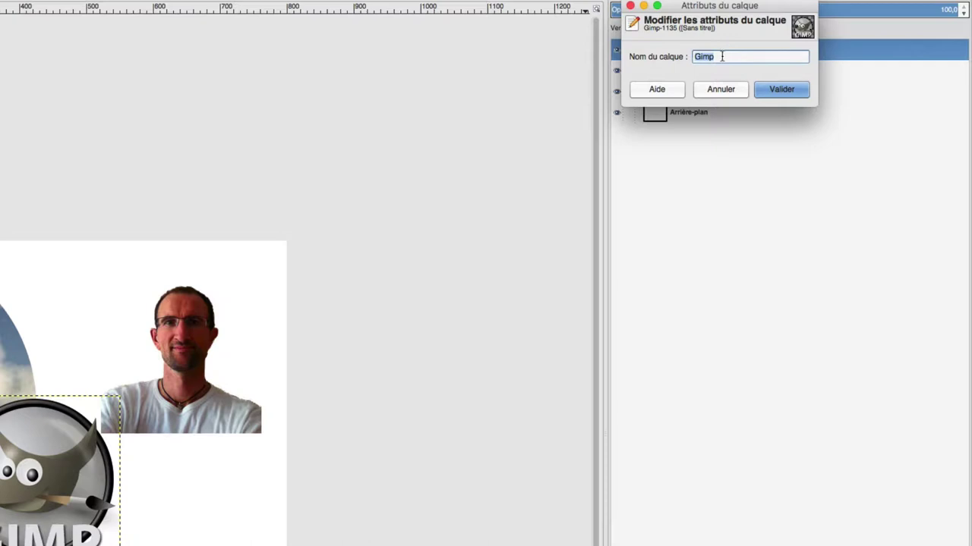
pyautogui.click(724, 54)
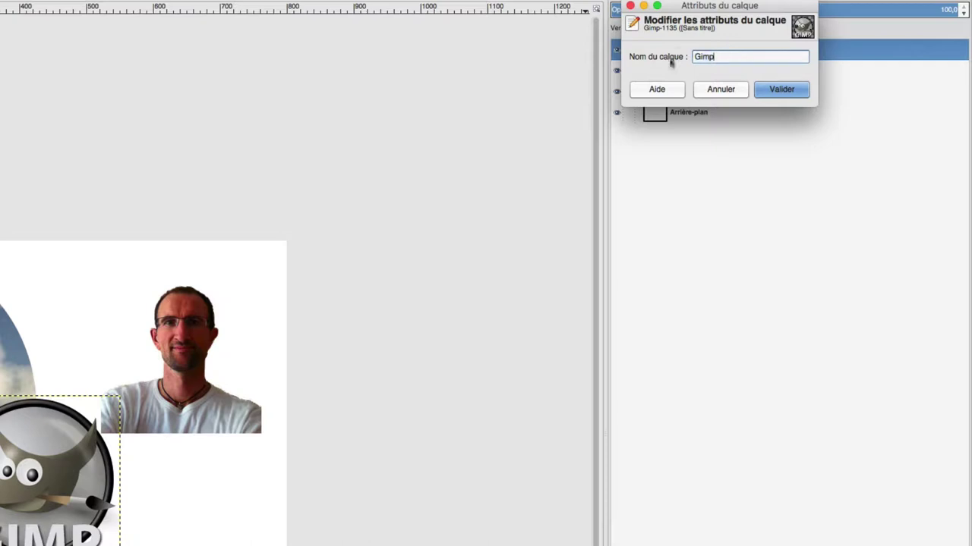
pyautogui.click(727, 90)
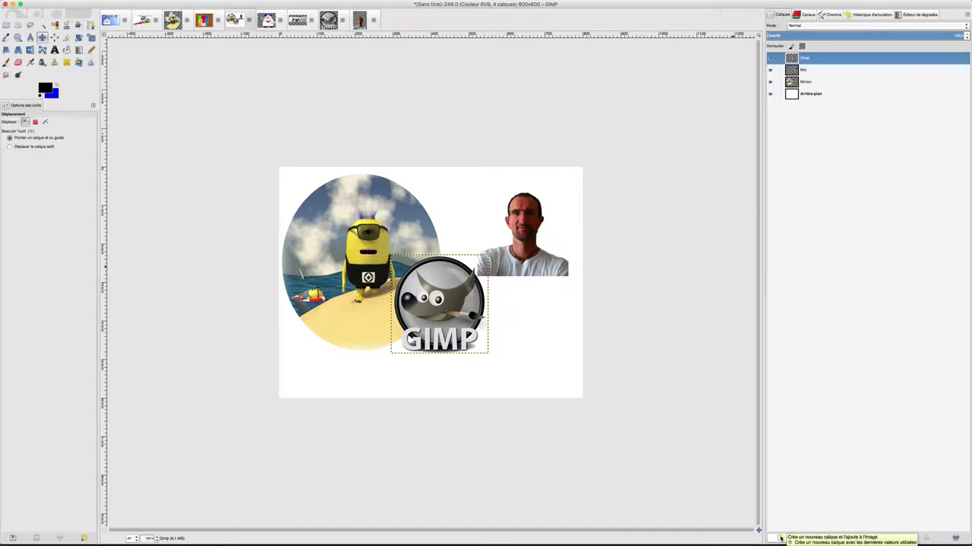
pyautogui.click(779, 538)
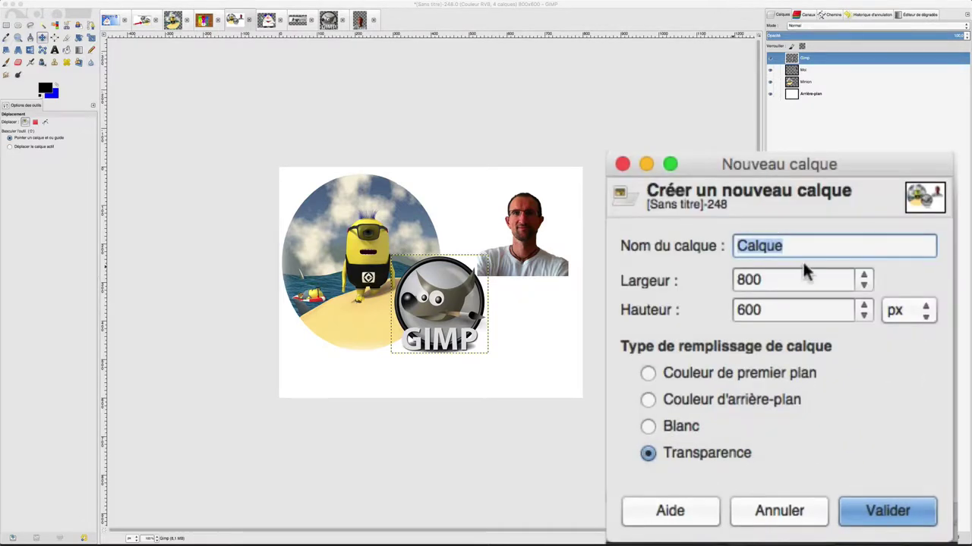
pyautogui.doubleClick(798, 243)
pyautogui.write('No')
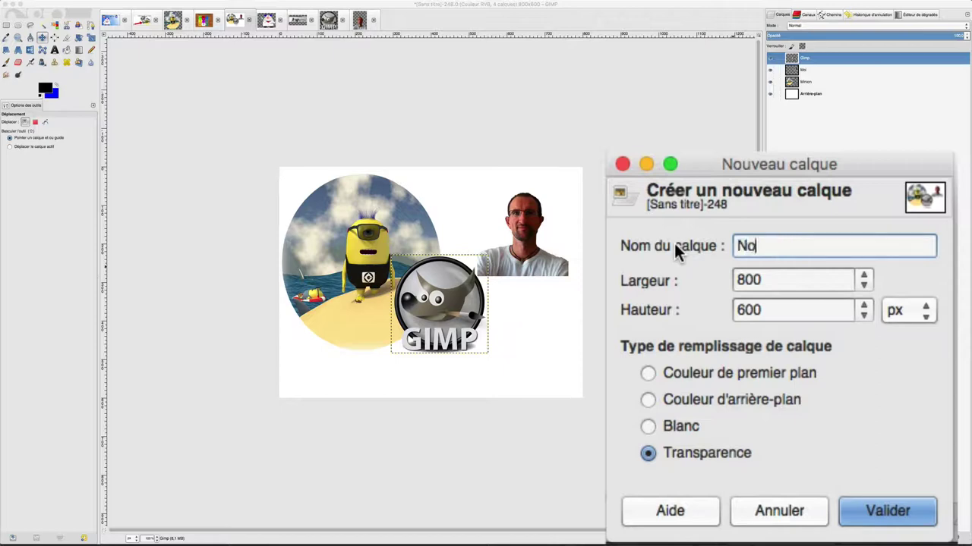
pyautogui.write('u')
pyautogui.press('BackSpace')
pyautogui.press('BackSpace')
pyautogui.write('e')
pyautogui.write('w')
pyautogui.press('Tab')
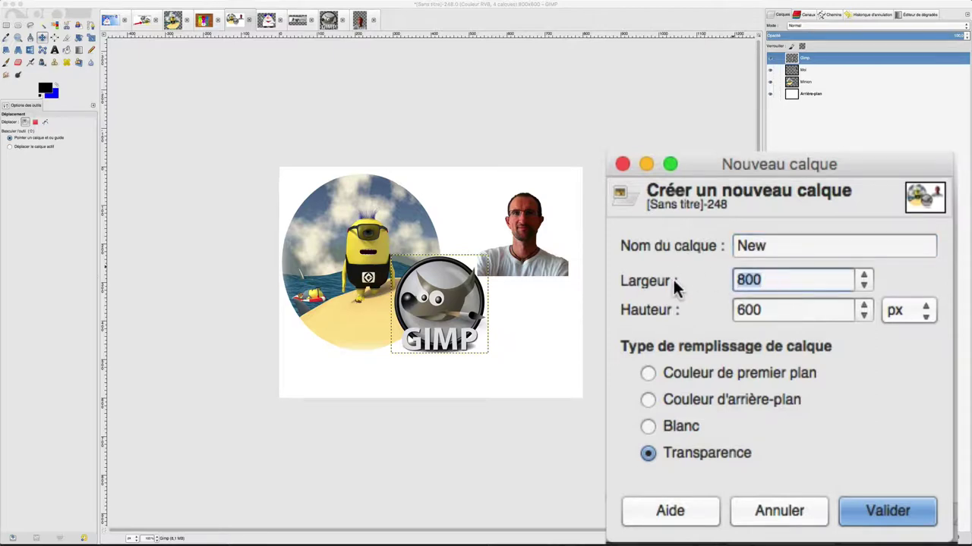
pyautogui.write('300')
pyautogui.press('Tab')
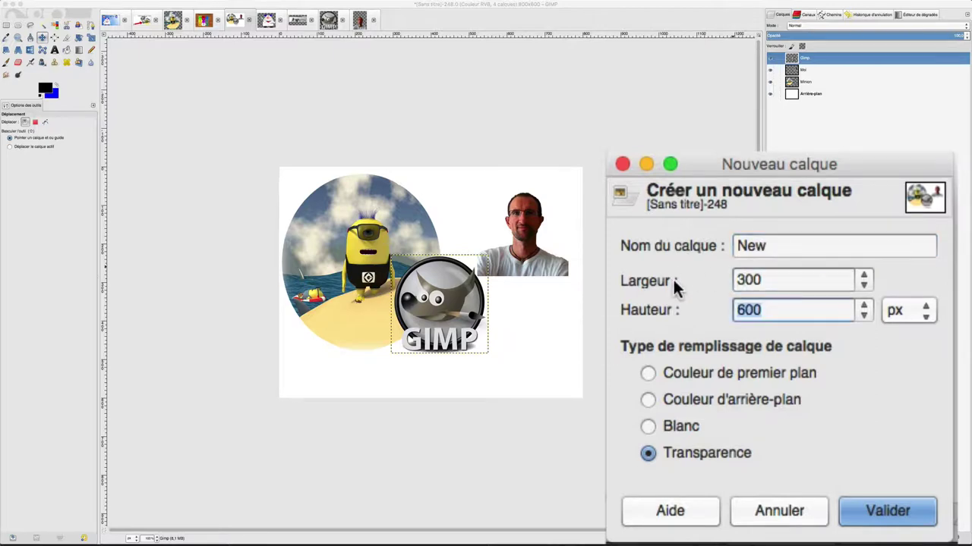
pyautogui.write('300')
pyautogui.click(775, 279)
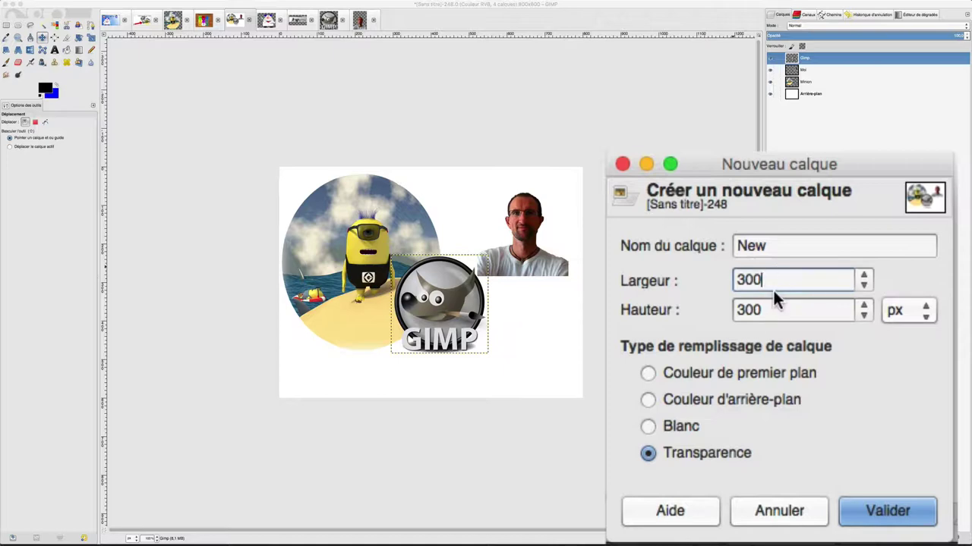
pyautogui.click(646, 374)
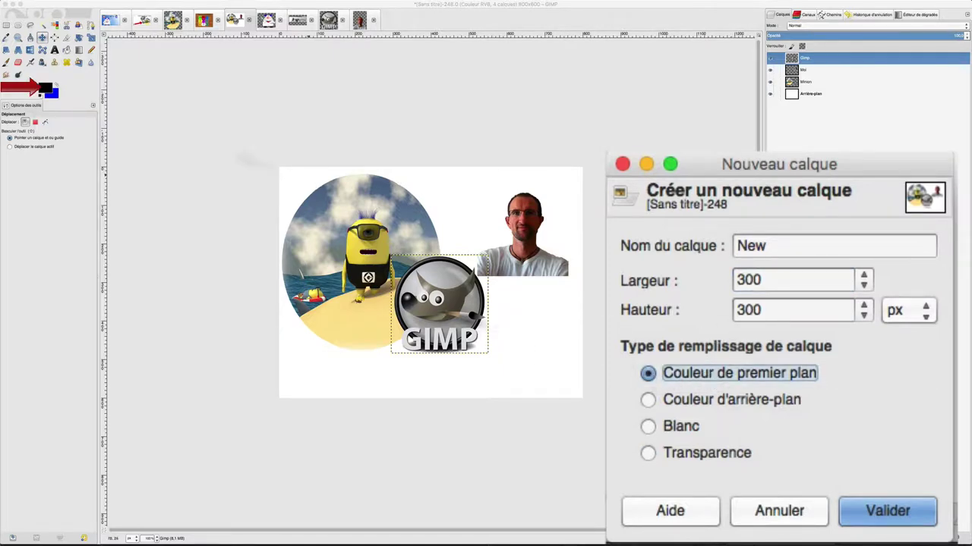
pyautogui.click(657, 400)
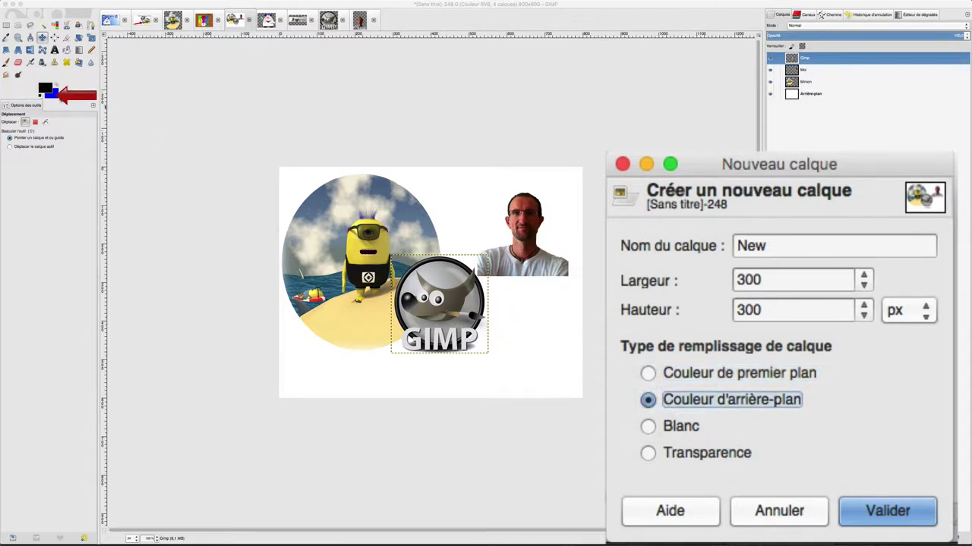
pyautogui.click(647, 427)
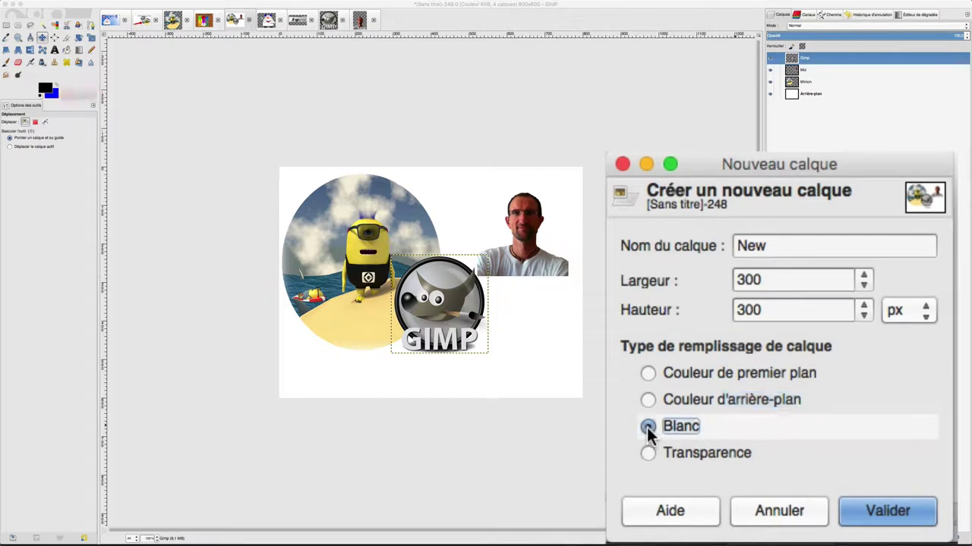
pyautogui.click(648, 452)
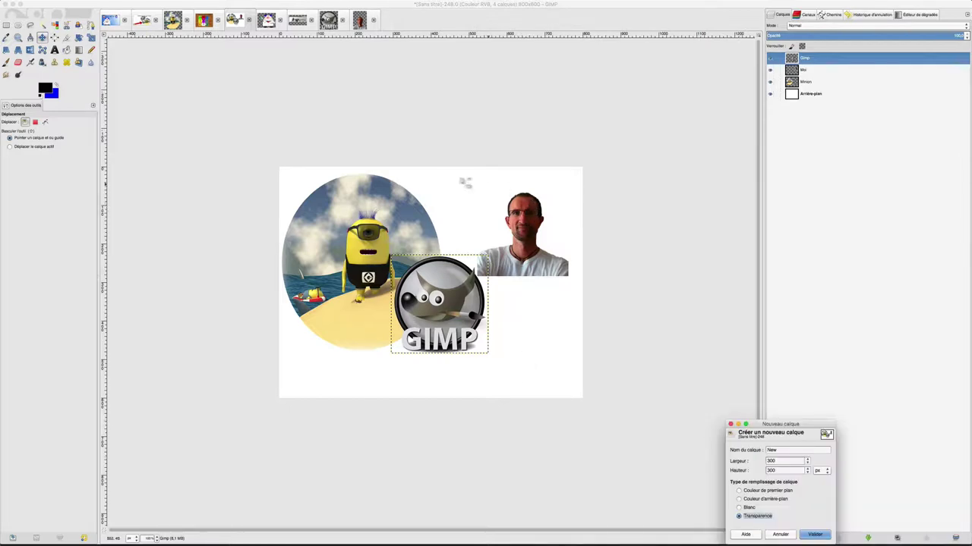
pyautogui.click(526, 220)
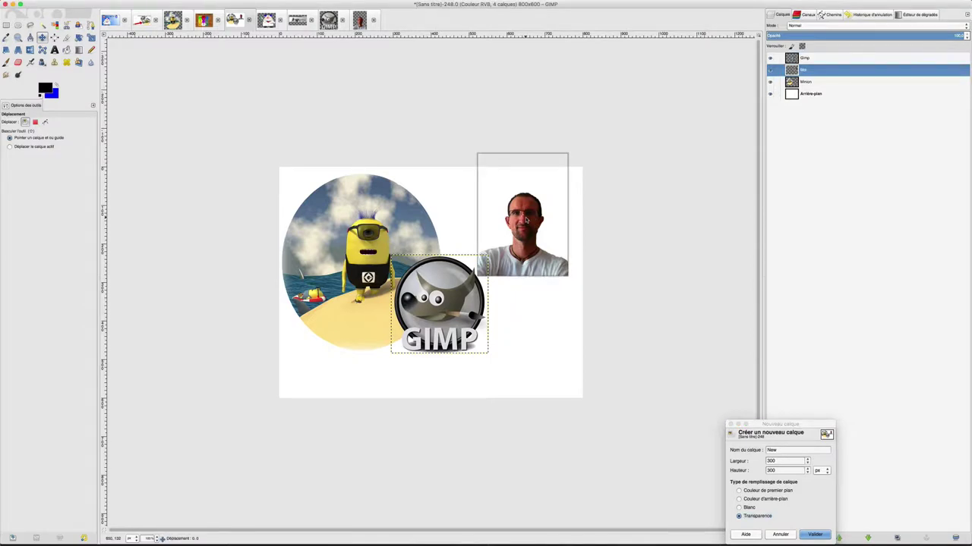
pyautogui.click(526, 220)
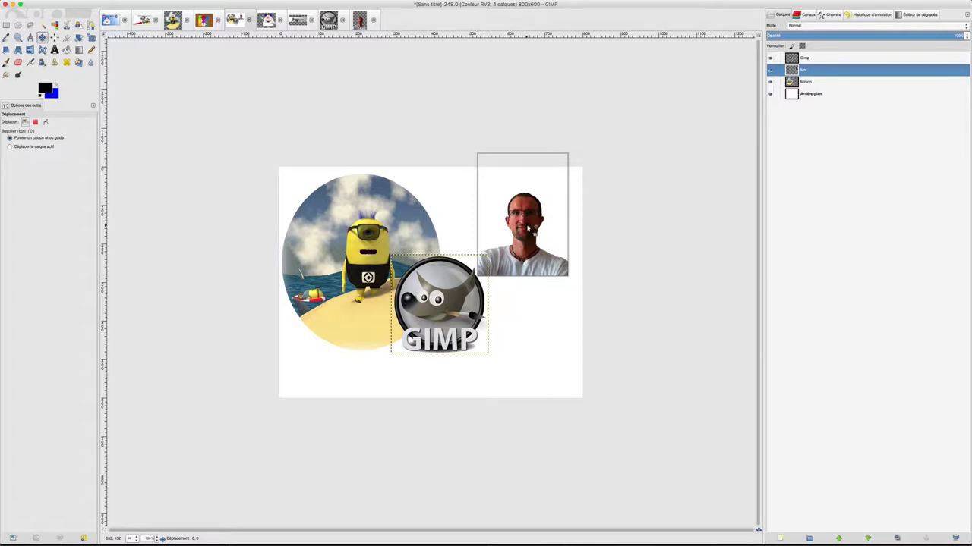
pyautogui.press('pageup')
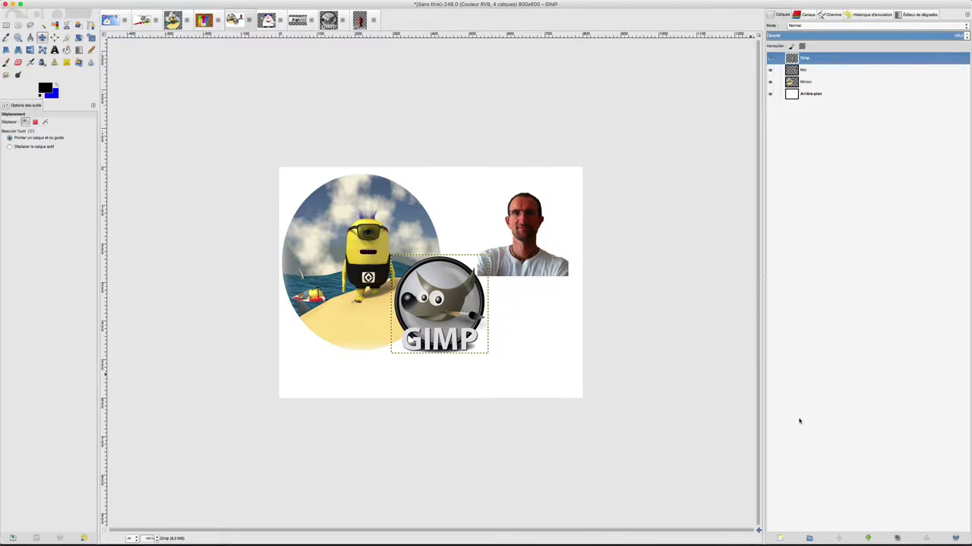
pyautogui.click(780, 539)
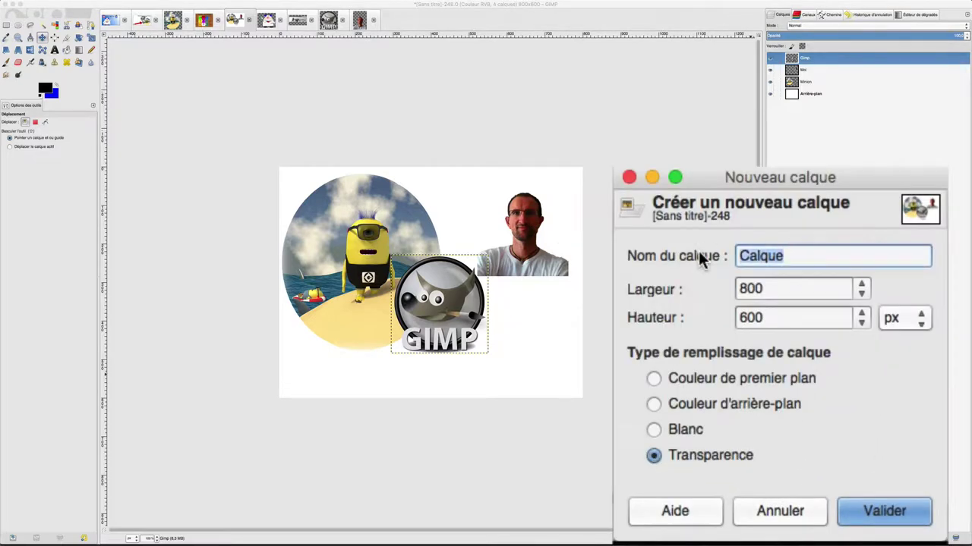
# - Add a 400x400 layer named New filled with the blue background colour, then drag it lower right
pyautogui.write('New')
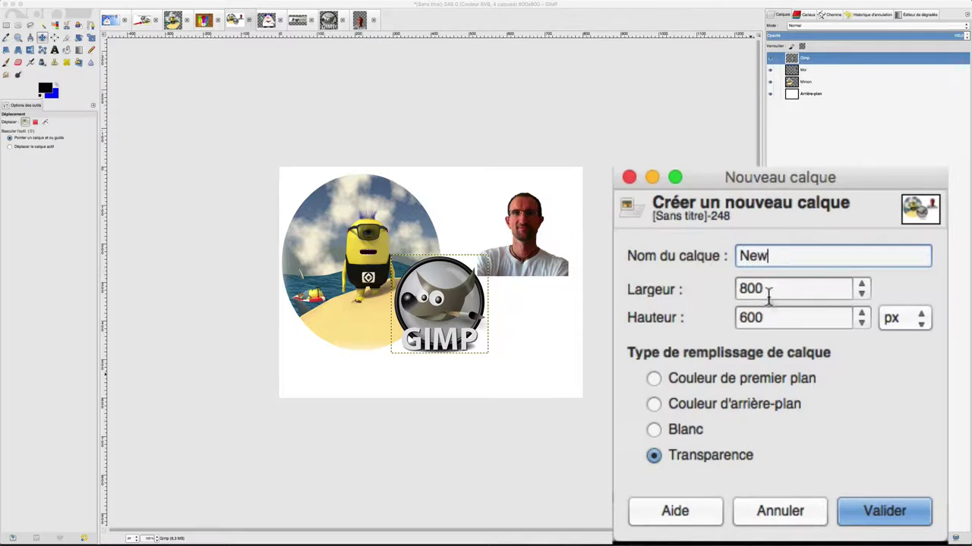
pyautogui.press('Tab')
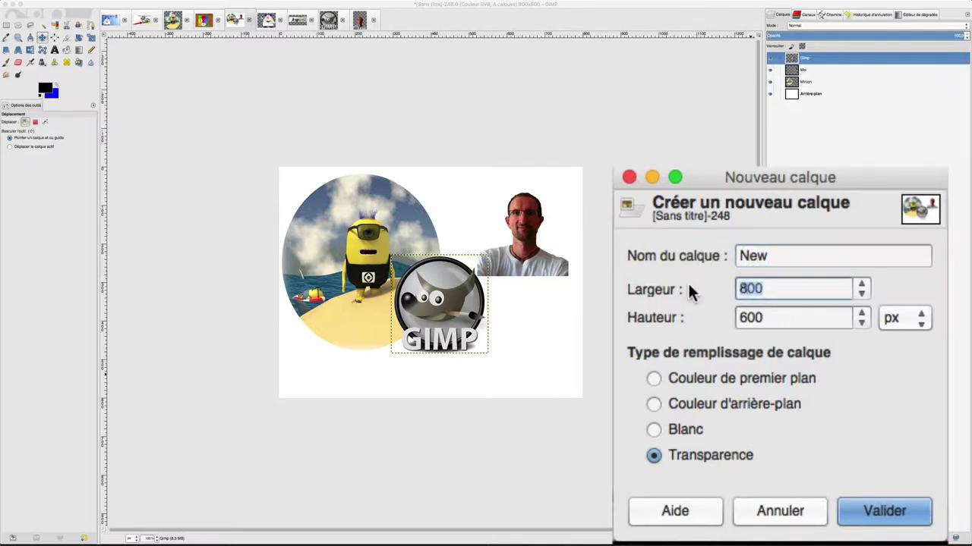
pyautogui.write('400')
pyautogui.press('Tab')
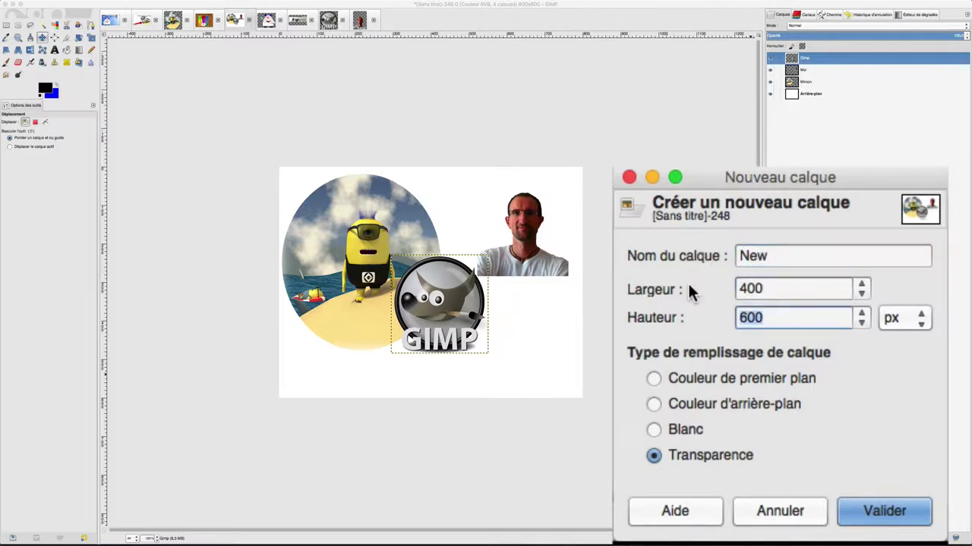
pyautogui.write('400')
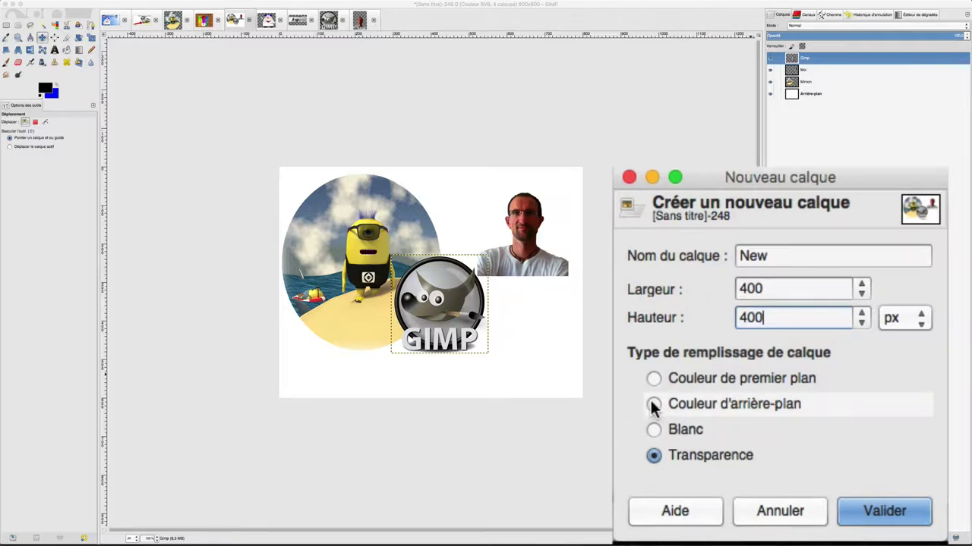
pyautogui.click(653, 405)
pyautogui.click(872, 510)
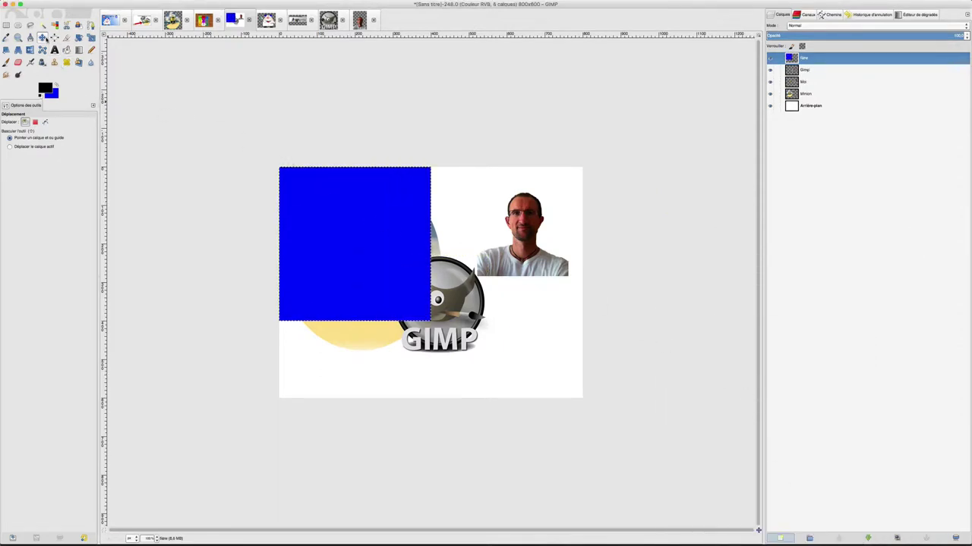
pyautogui.moveTo(391, 242); pyautogui.dragTo(522, 309)
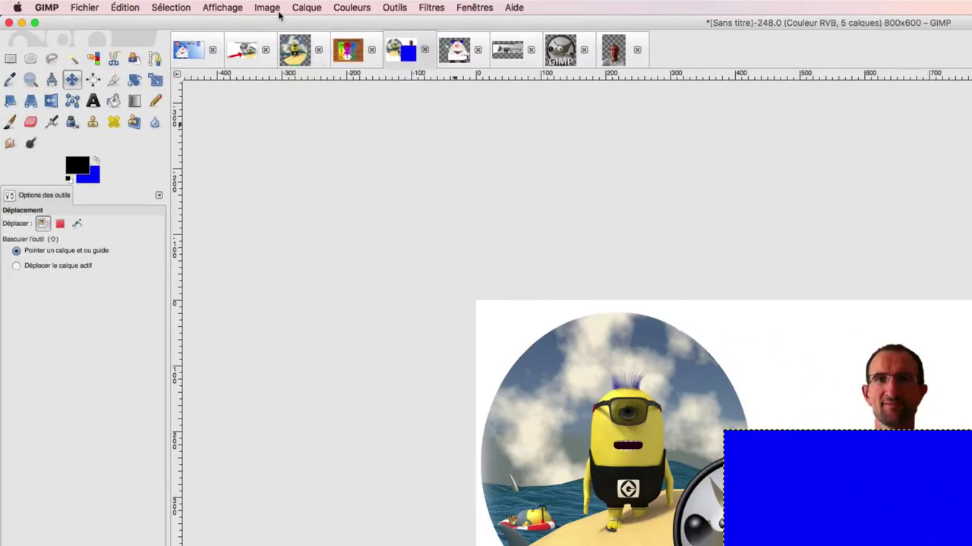
# - Scale the blue New layer to 50% (200x200 px) and move it slightly lower
pyautogui.click(275, 8)
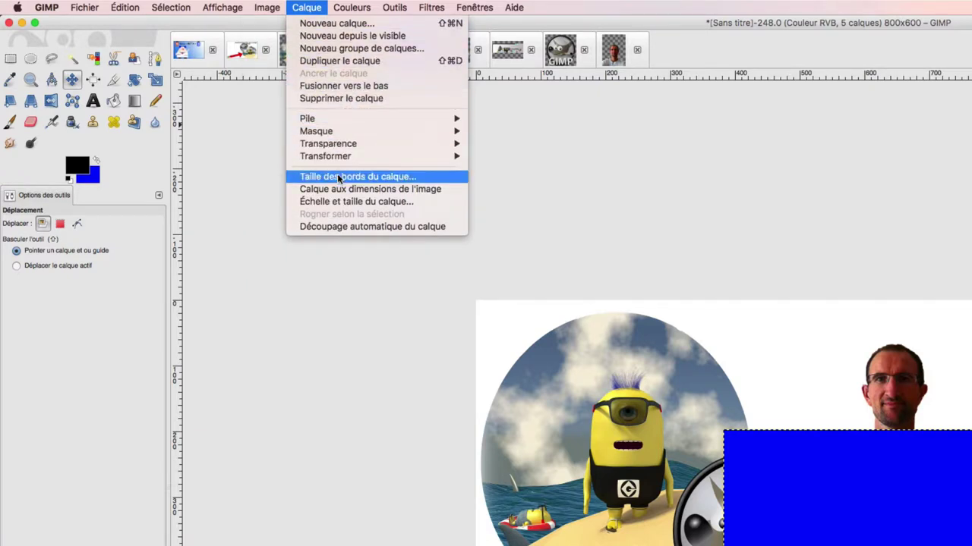
pyautogui.click(345, 203)
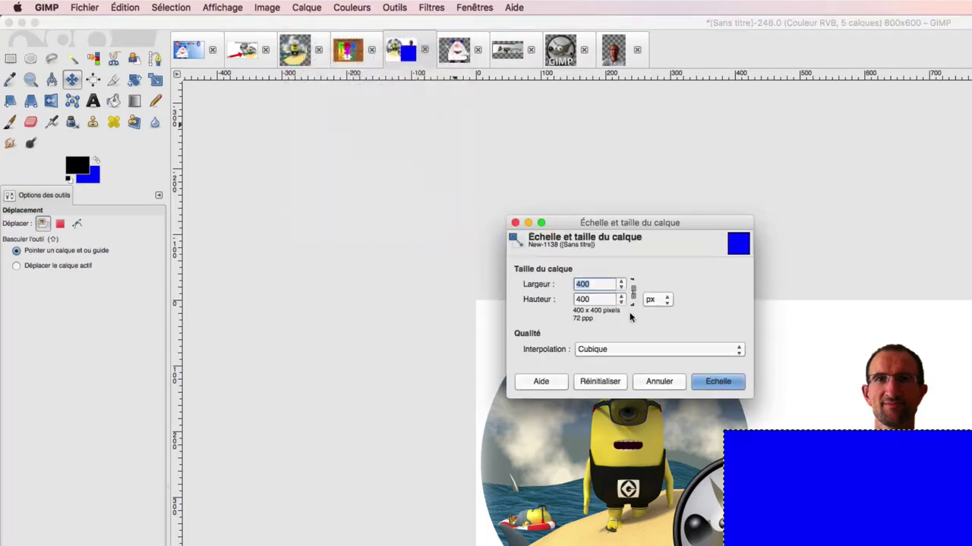
pyautogui.click(659, 302)
pyautogui.click(658, 312)
pyautogui.write('50')
pyautogui.press('Tab')
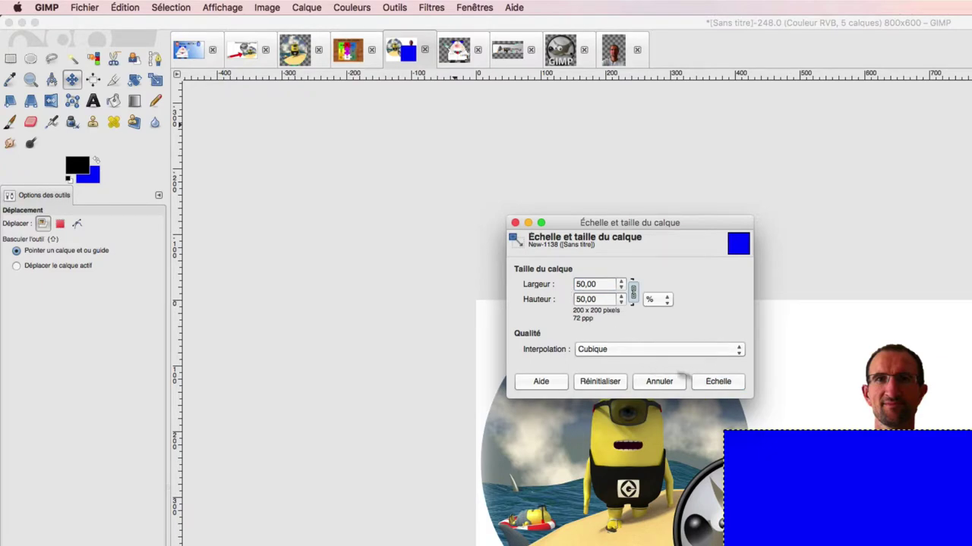
pyautogui.click(718, 382)
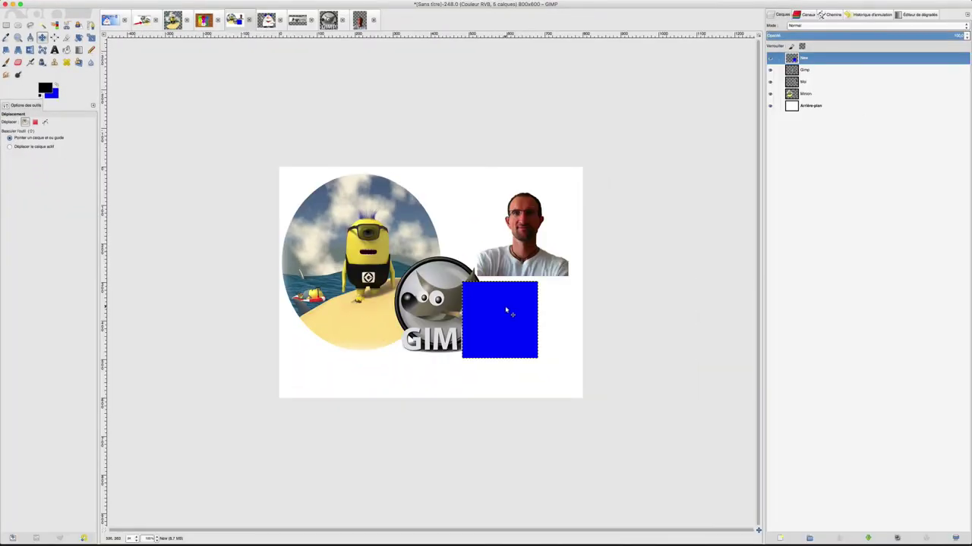
pyautogui.moveTo(495, 317)
pyautogui.mouseDown()
pyautogui.moveTo(476, 345)
pyautogui.moveTo(502, 334)
pyautogui.mouseUp()
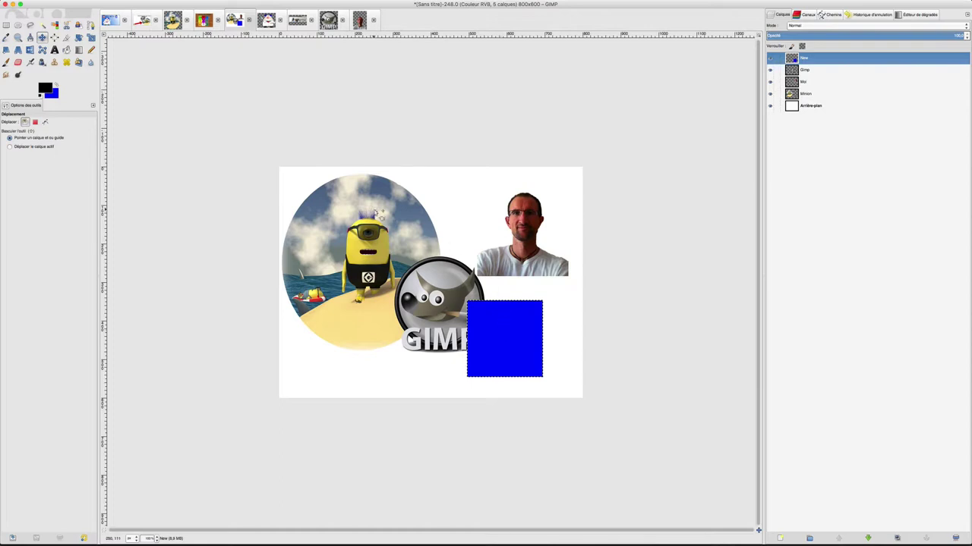
# - Switch to the Calques.xcf banner image
pyautogui.click(120, 21)
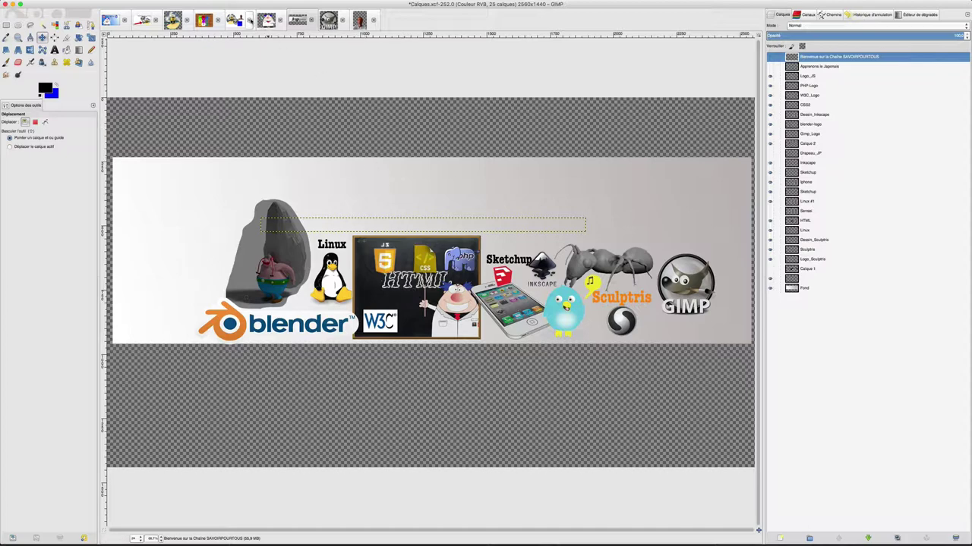
# - Go back to the untitled collage image tab
pyautogui.click(234, 19)
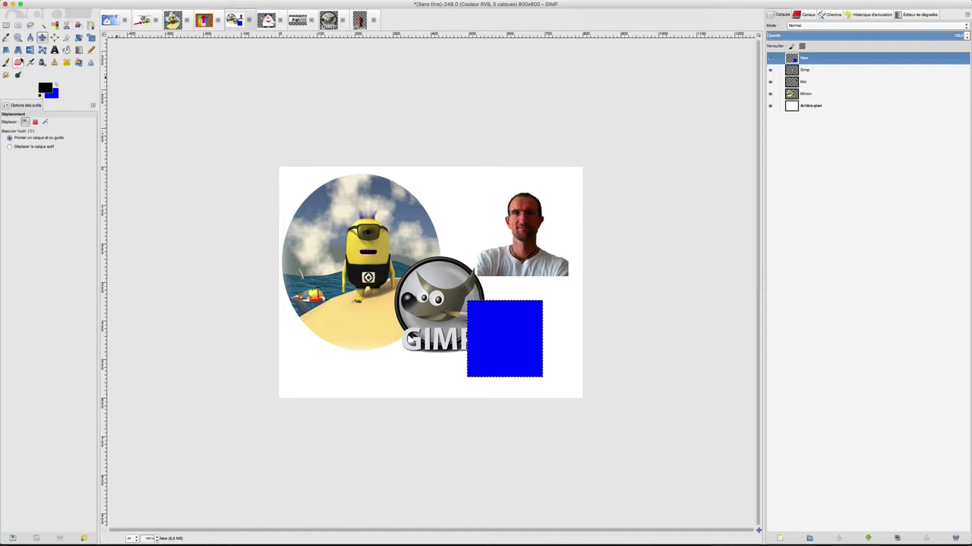
# - Add an alpha channel to the Arrière-plan background layer
pyautogui.click(17, 62)
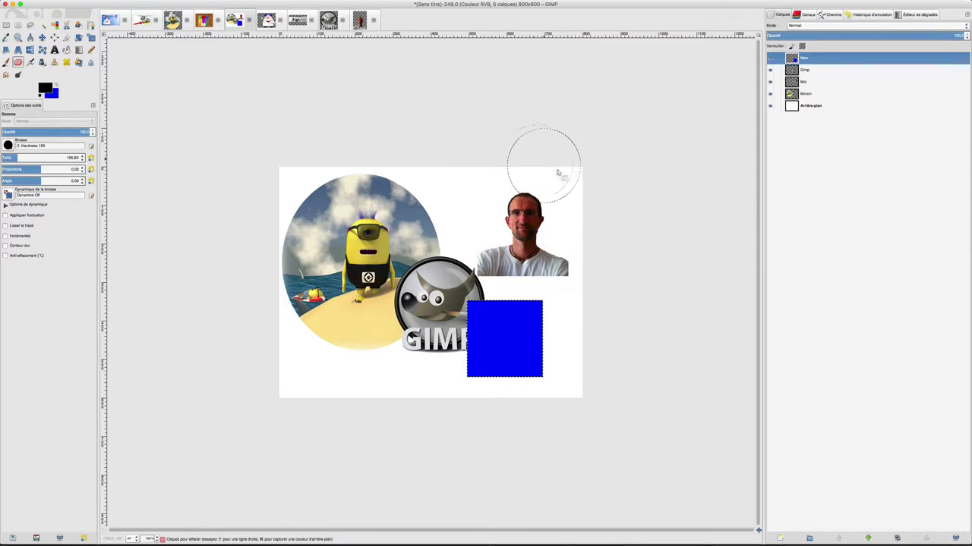
pyautogui.click(810, 107)
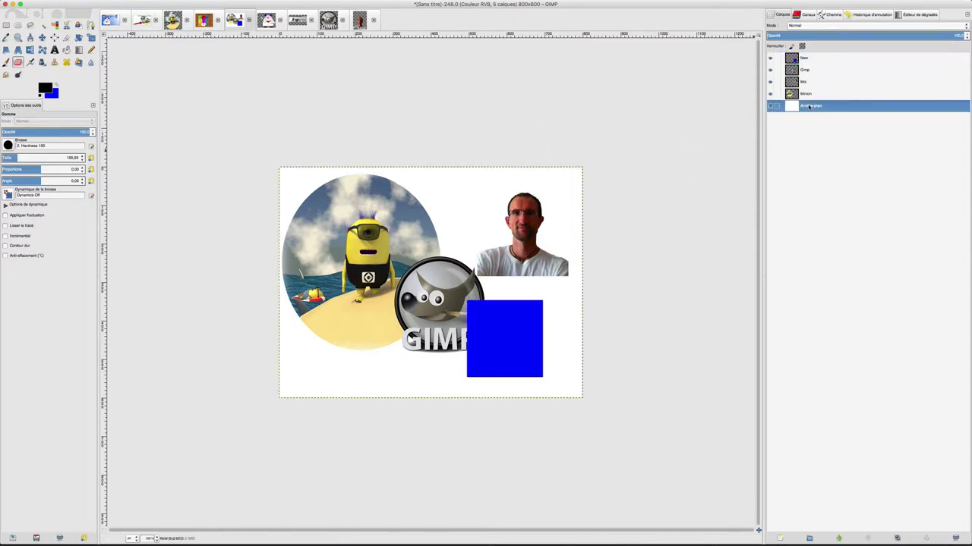
pyautogui.rightClick(809, 107)
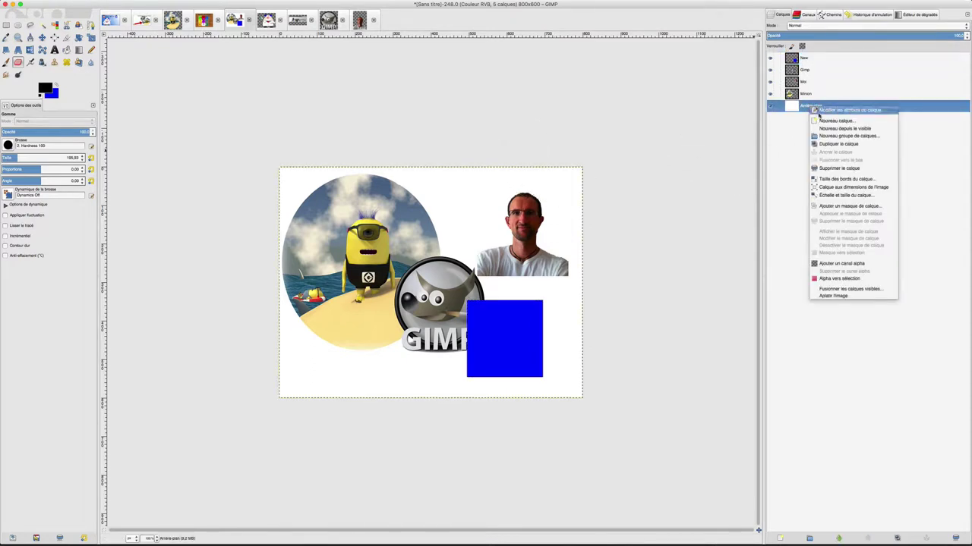
pyautogui.click(838, 264)
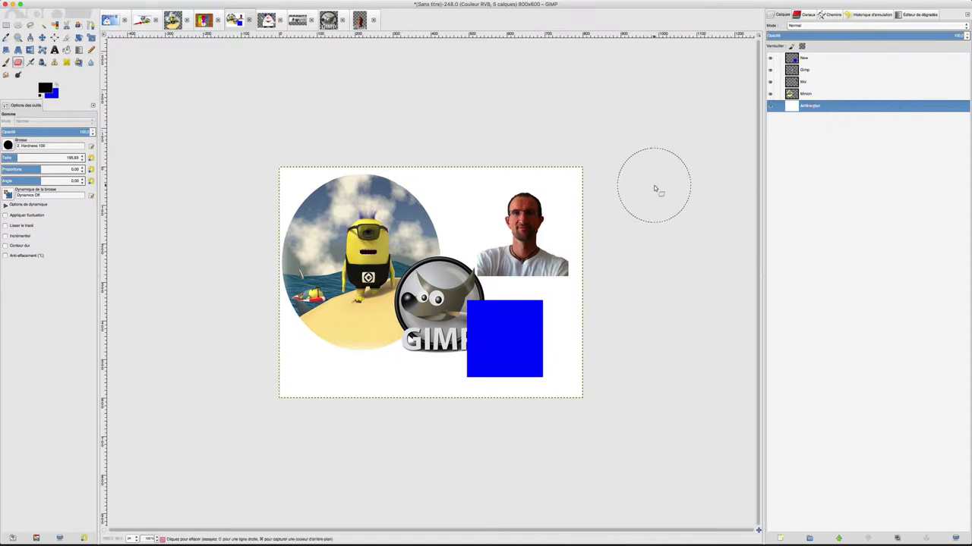
# - Test-erase part of the background, undo it, and move the portrait slightly toward the right edge
pyautogui.moveTo(614, 190)
pyautogui.mouseDown()
pyautogui.moveTo(548, 167)
pyautogui.moveTo(591, 208)
pyautogui.mouseUp()
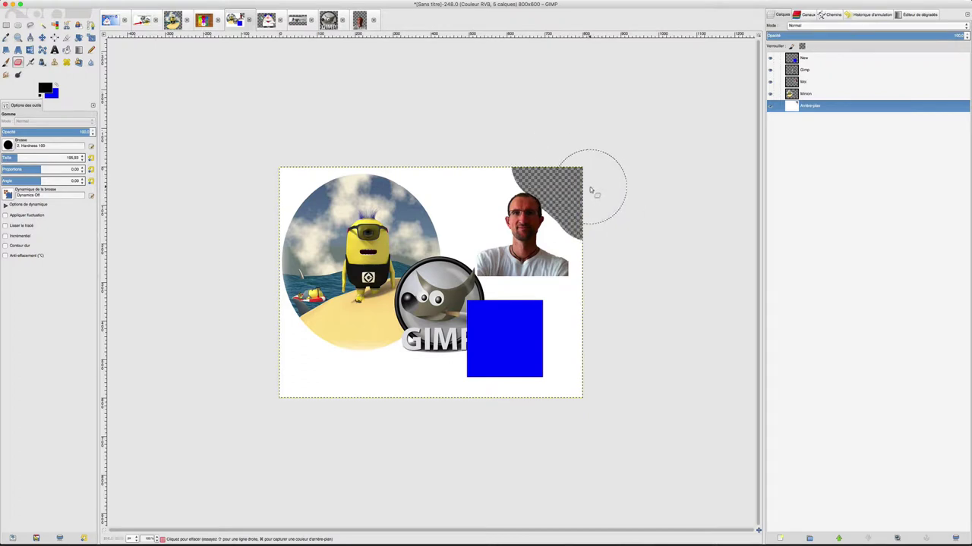
pyautogui.moveTo(582, 180)
pyautogui.mouseDown()
pyautogui.moveTo(581, 211)
pyautogui.moveTo(497, 197)
pyautogui.moveTo(472, 236)
pyautogui.moveTo(486, 274)
pyautogui.moveTo(554, 282)
pyautogui.moveTo(572, 215)
pyautogui.moveTo(521, 182)
pyautogui.moveTo(447, 191)
pyautogui.moveTo(429, 183)
pyautogui.mouseUp()
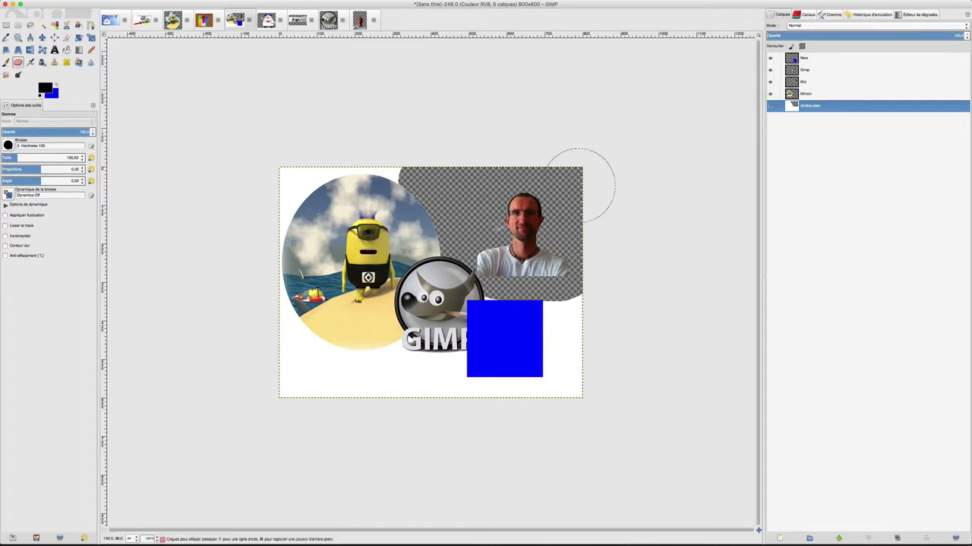
pyautogui.hotkey('ctrl', 'z')
pyautogui.hotkey('ctrl', 'z')
pyautogui.hotkey('ctrl', 'z')
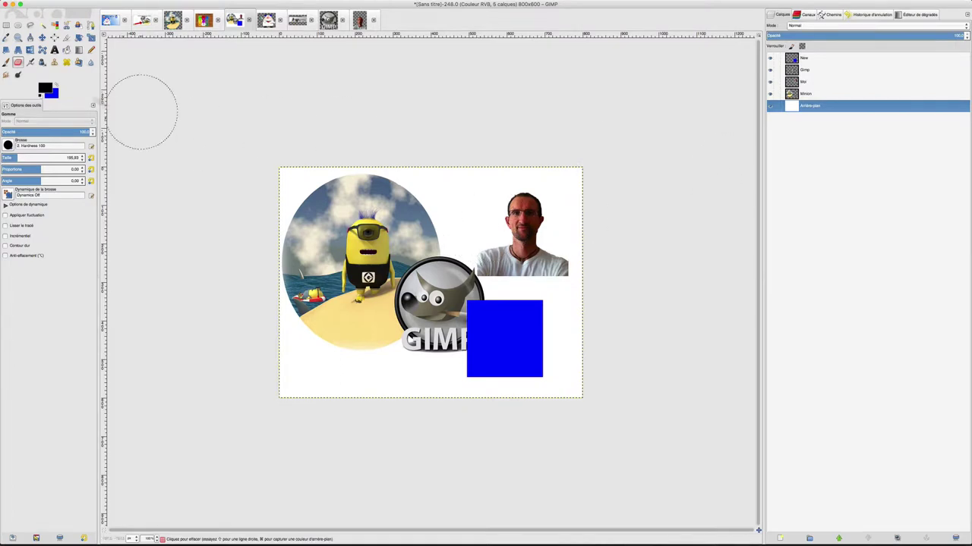
pyautogui.click(42, 38)
pyautogui.moveTo(531, 252)
pyautogui.mouseDown()
pyautogui.moveTo(516, 226)
pyautogui.moveTo(537, 230)
pyautogui.mouseUp()
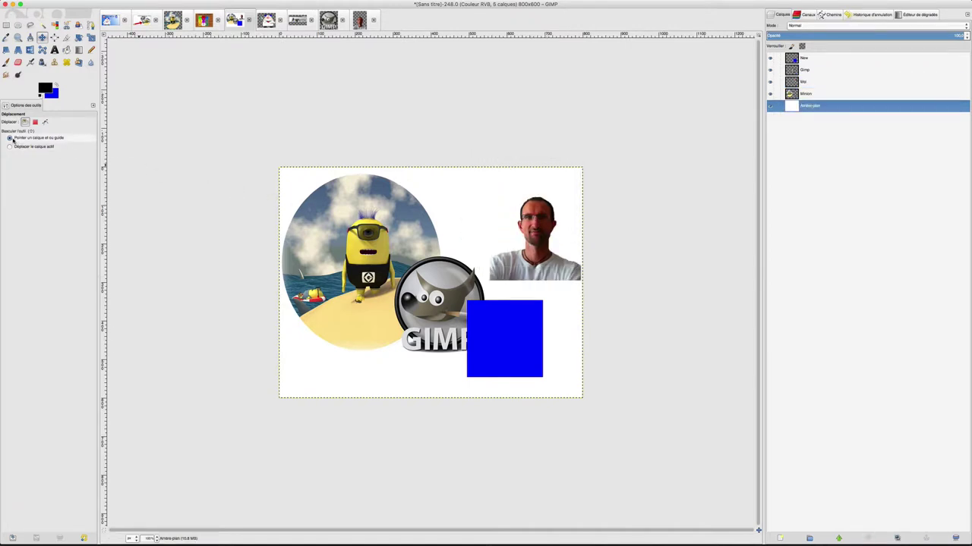
# - Reposition the portrait and Minion, then link and move Minion, Moi and Gimp together
pyautogui.moveTo(541, 235); pyautogui.dragTo(519, 221)
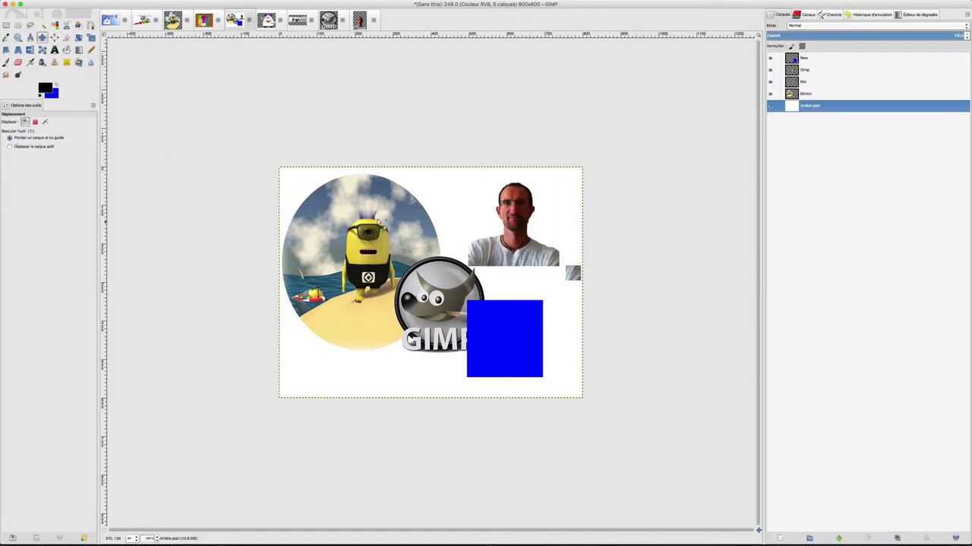
pyautogui.moveTo(365, 251); pyautogui.dragTo(362, 275)
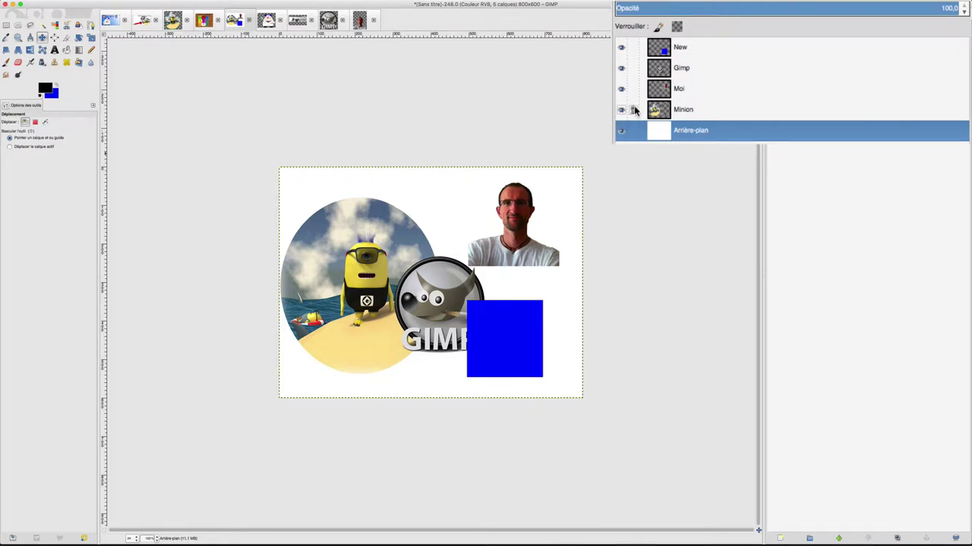
pyautogui.click(633, 110)
pyautogui.click(633, 88)
pyautogui.click(633, 68)
pyautogui.moveTo(371, 239)
pyautogui.mouseDown()
pyautogui.moveTo(396, 215)
pyautogui.moveTo(563, 229)
pyautogui.mouseUp()
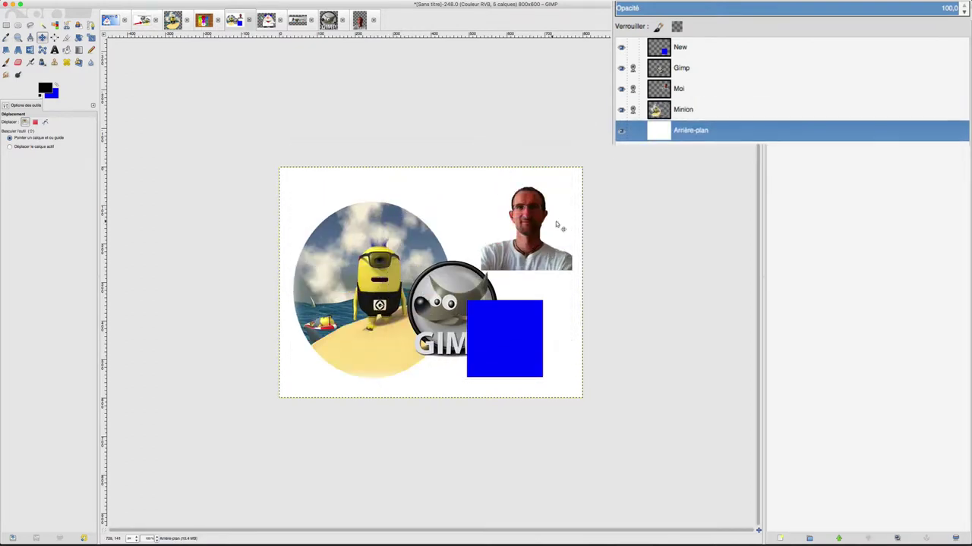
pyautogui.click(633, 109)
pyautogui.click(633, 89)
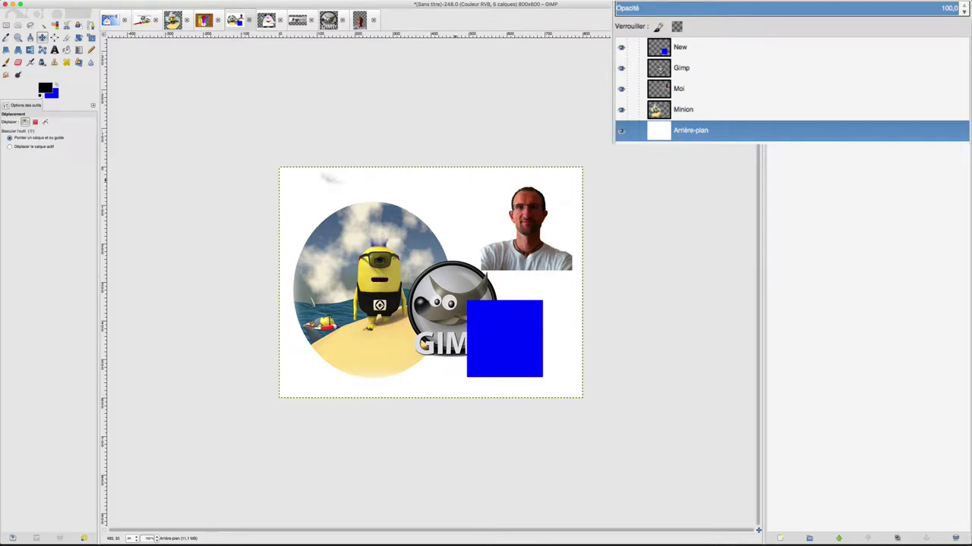
# - Erase the Arrière-plan white background around the portrait's top-right corner
pyautogui.press('Up')
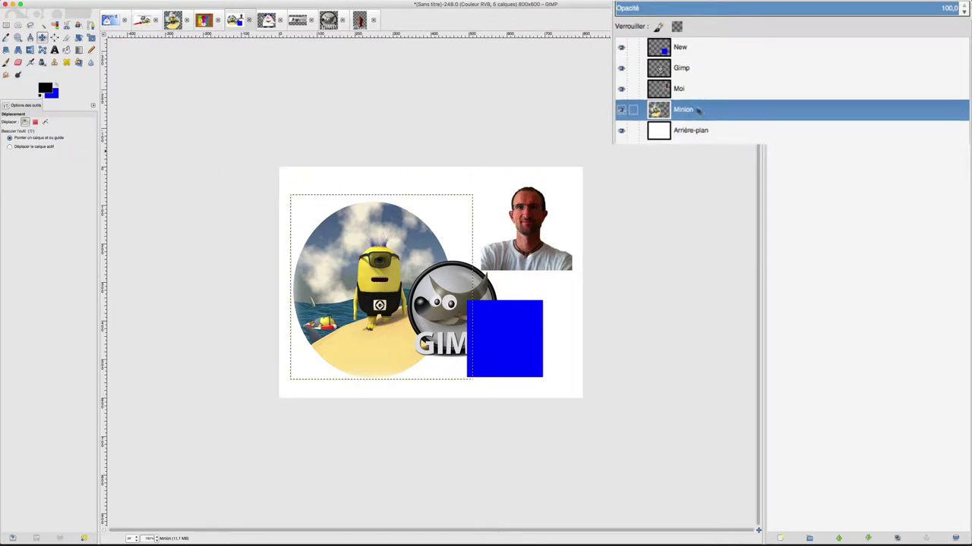
pyautogui.click(693, 133)
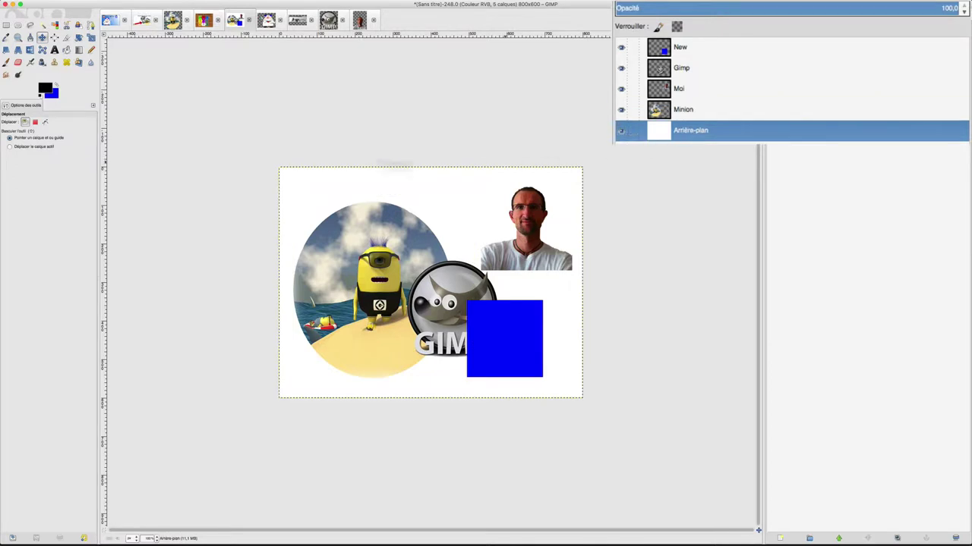
pyautogui.click(18, 63)
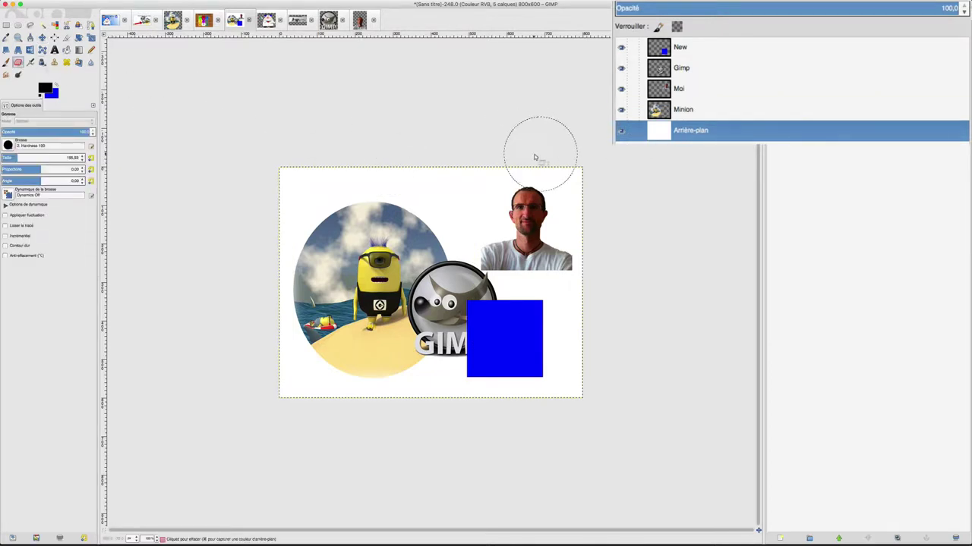
pyautogui.moveTo(538, 156); pyautogui.dragTo(467, 179)
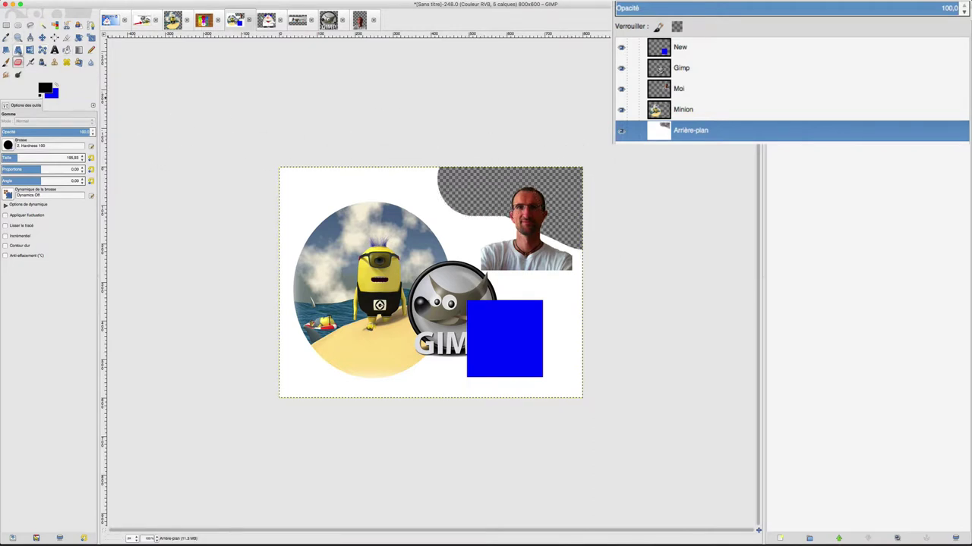
# - Set up the Paintbrush with red foreground colour and brush size reduced to about 45
pyautogui.click(5, 63)
pyautogui.click(56, 84)
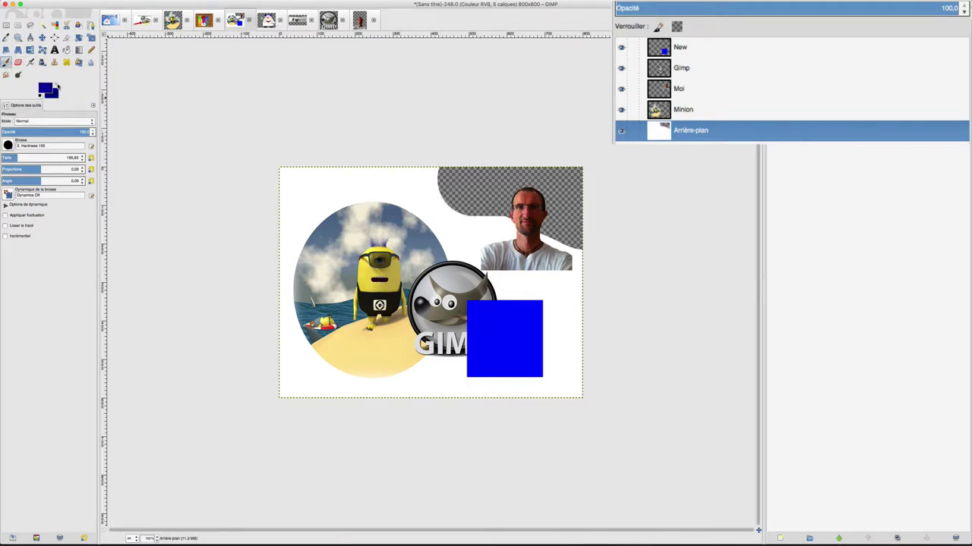
pyautogui.click(44, 88)
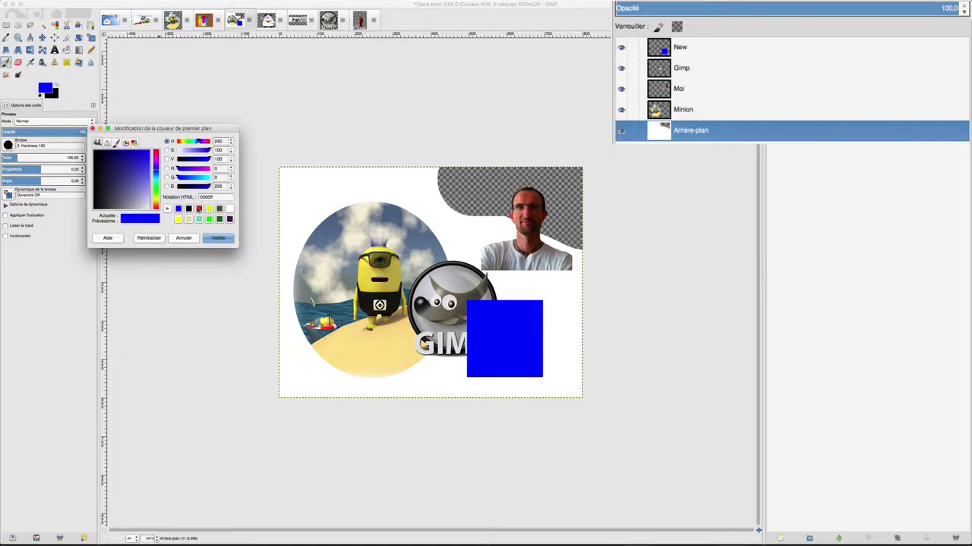
pyautogui.click(199, 209)
pyautogui.click(218, 238)
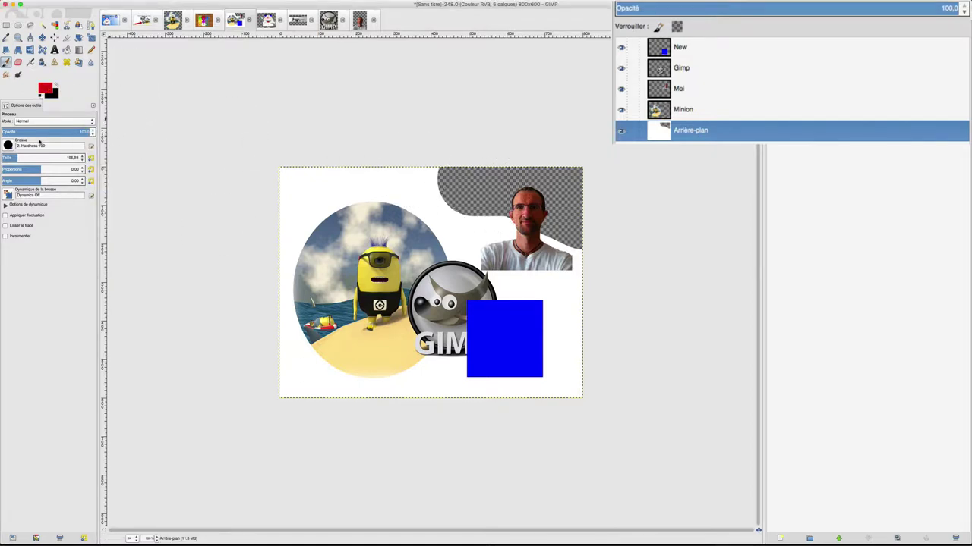
pyautogui.moveTo(20, 155); pyautogui.dragTo(2, 157)
# - Undo a red test stroke, then lock the background layer's alpha channel
pyautogui.moveTo(493, 193); pyautogui.dragTo(566, 190)
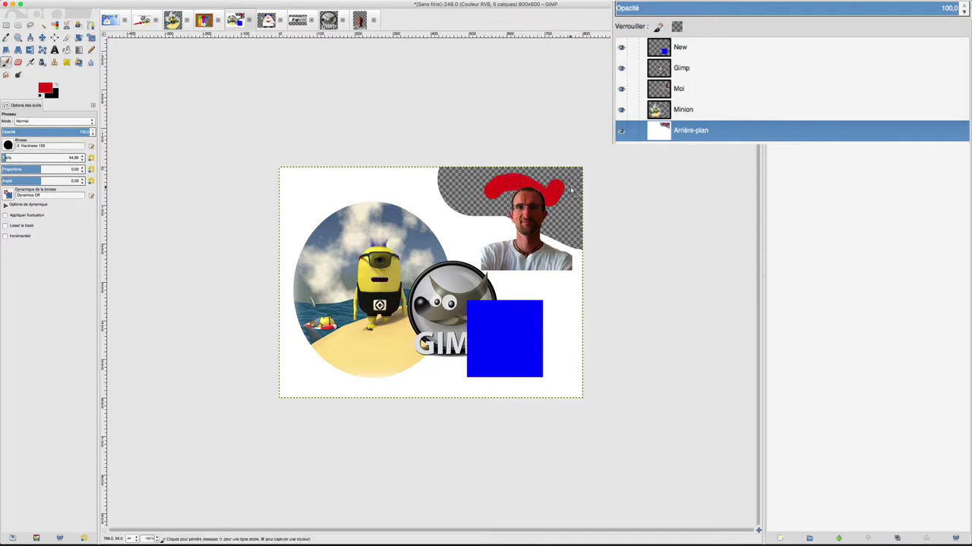
pyautogui.hotkey('ctrl', 'z')
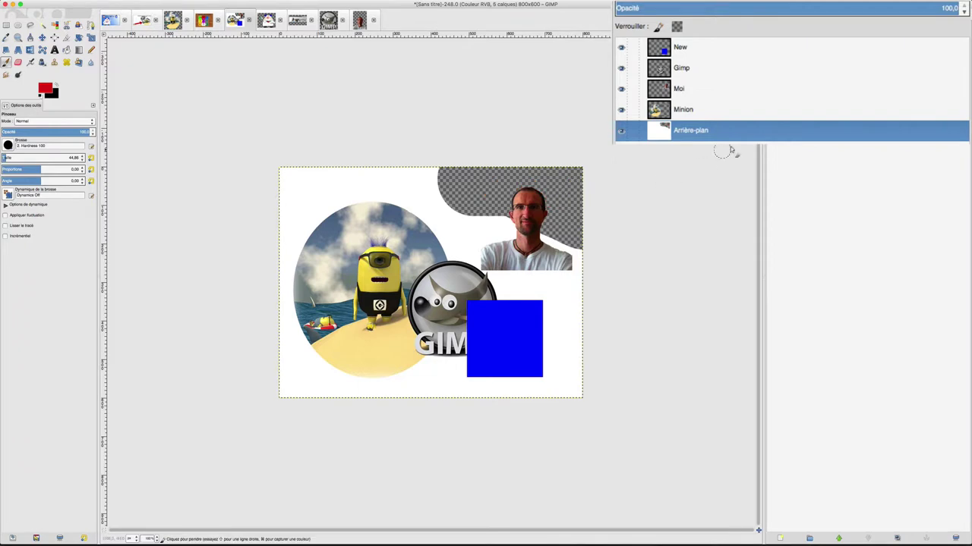
pyautogui.click(676, 27)
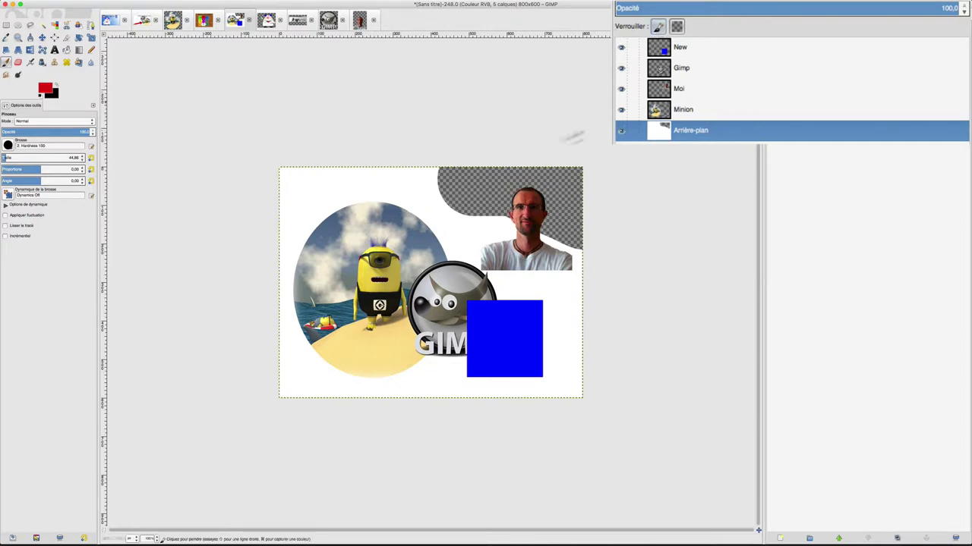
pyautogui.click(422, 187)
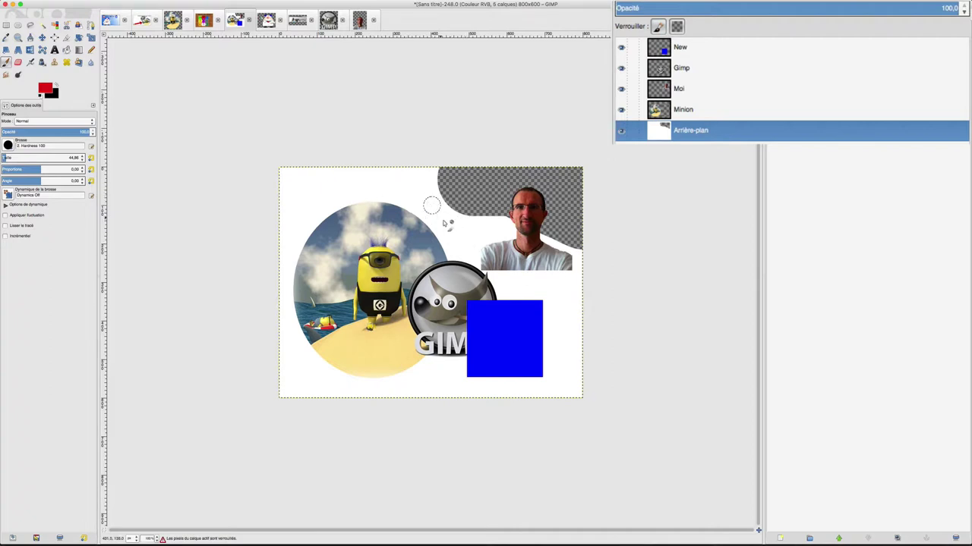
pyautogui.click(675, 26)
pyautogui.moveTo(479, 191); pyautogui.dragTo(545, 177)
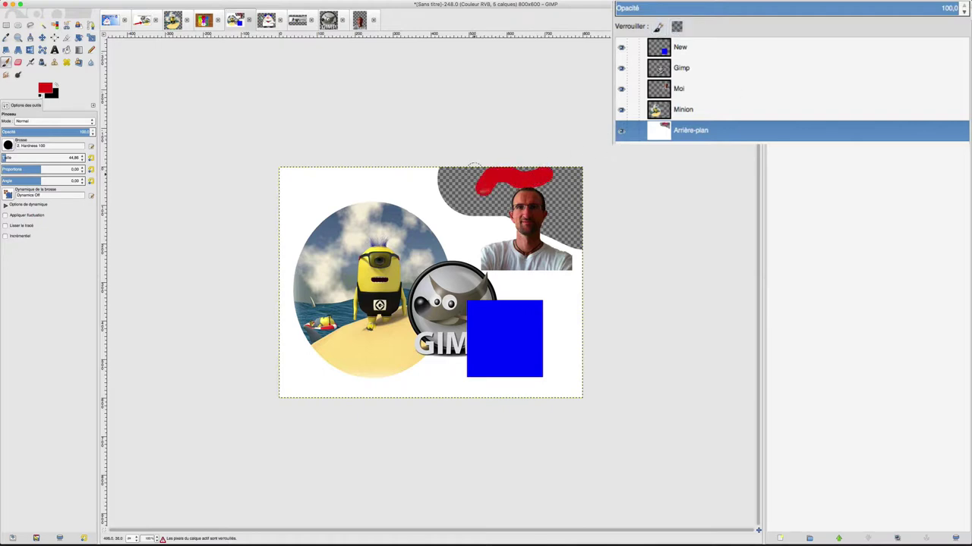
pyautogui.moveTo(425, 188); pyautogui.dragTo(341, 190)
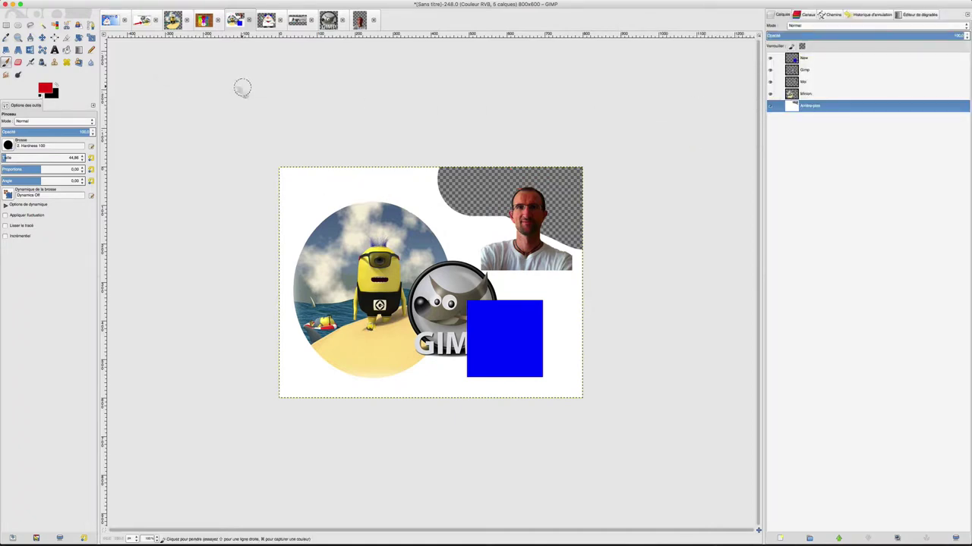
# - Duplicate the Minion layer, rename the copy Minion2, and drag it up-right over the original
pyautogui.click(42, 37)
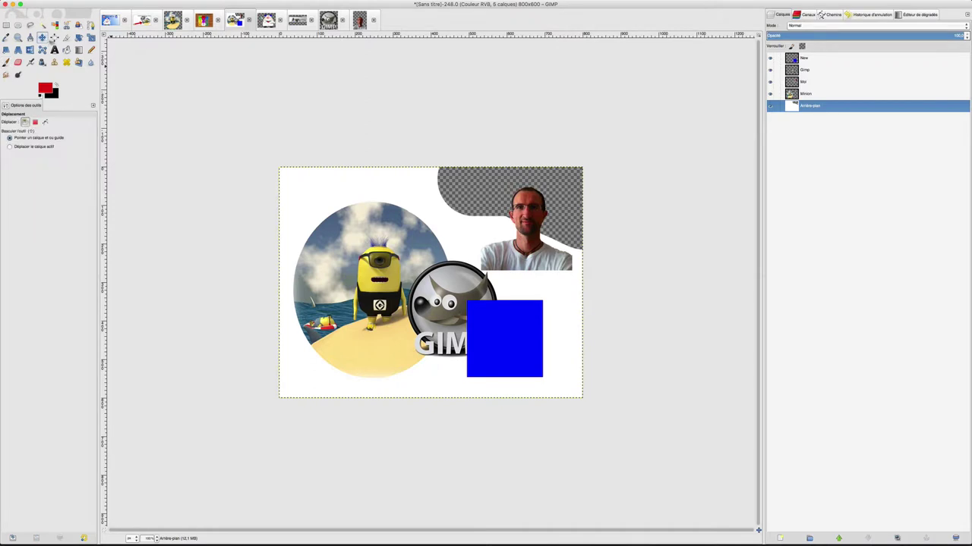
pyautogui.click(803, 94)
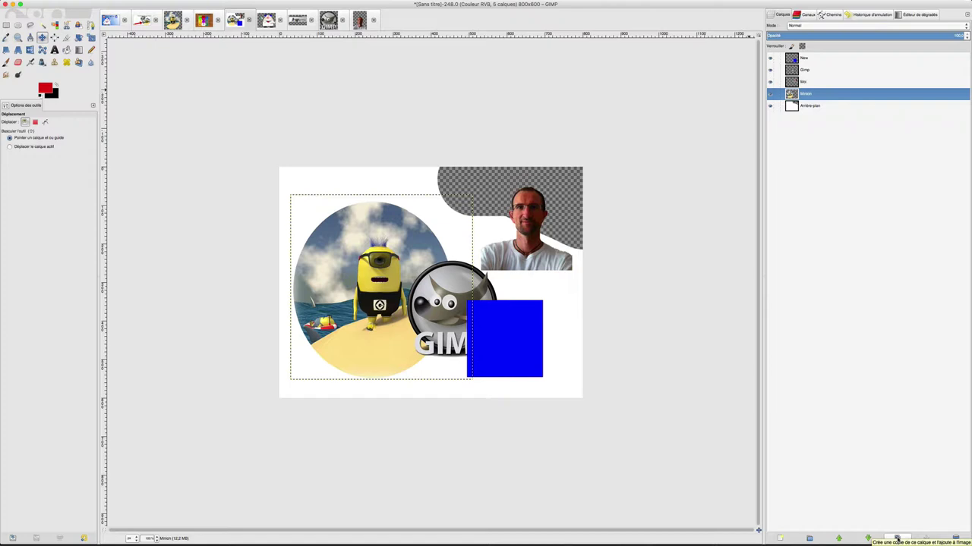
pyautogui.click(898, 538)
pyautogui.doubleClick(807, 94)
pyautogui.write('Minion2')
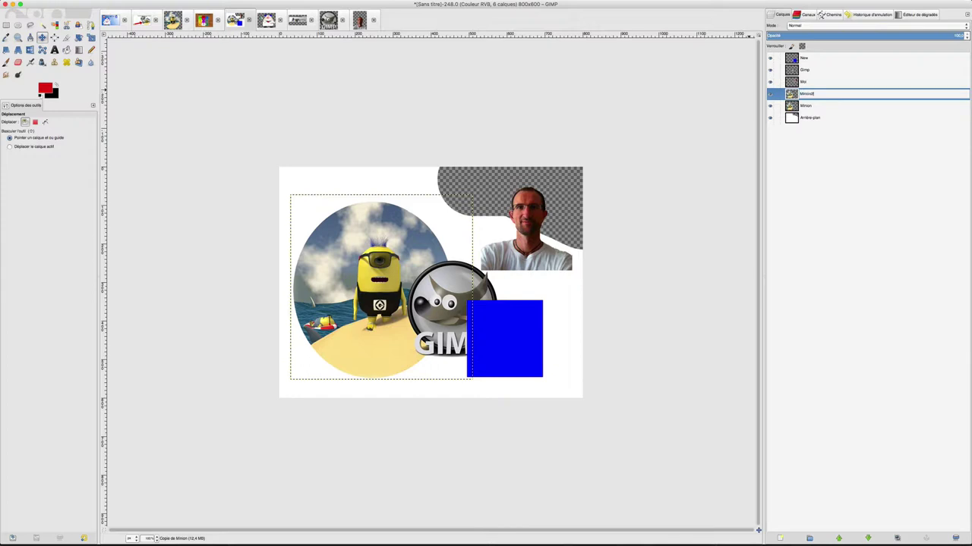
pyautogui.press('Return')
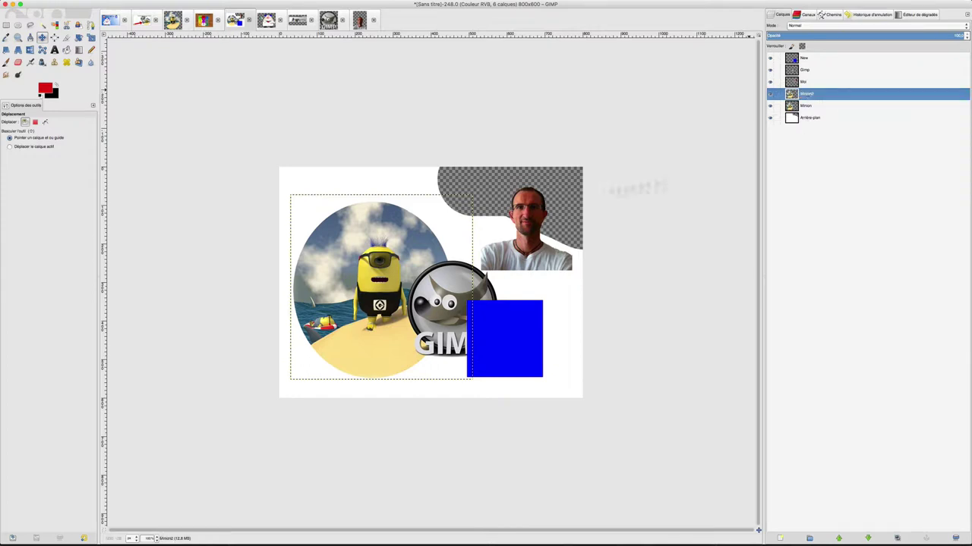
pyautogui.moveTo(379, 274); pyautogui.dragTo(504, 218)
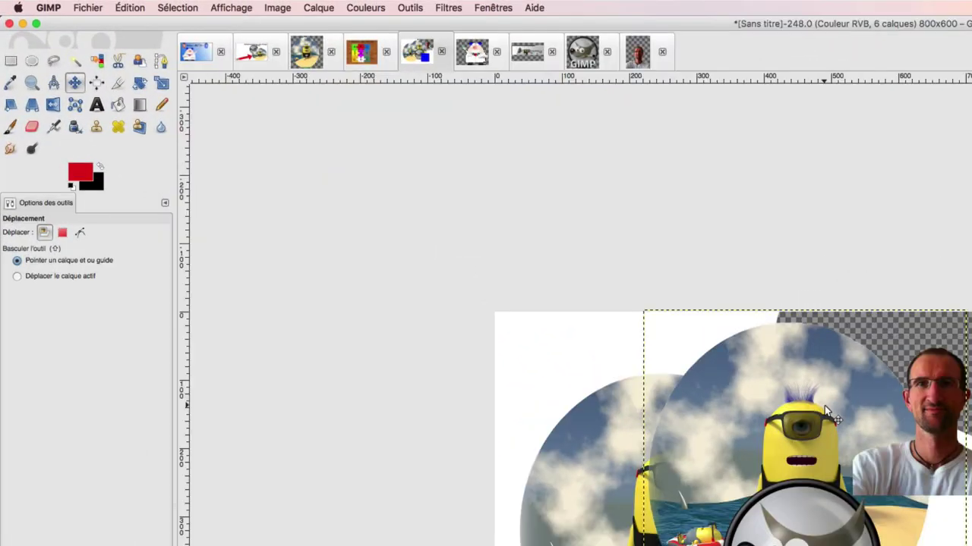
# - Scale Minion2 to 50% (240×240 px) and place it at the top of the canvas
pyautogui.click(318, 7)
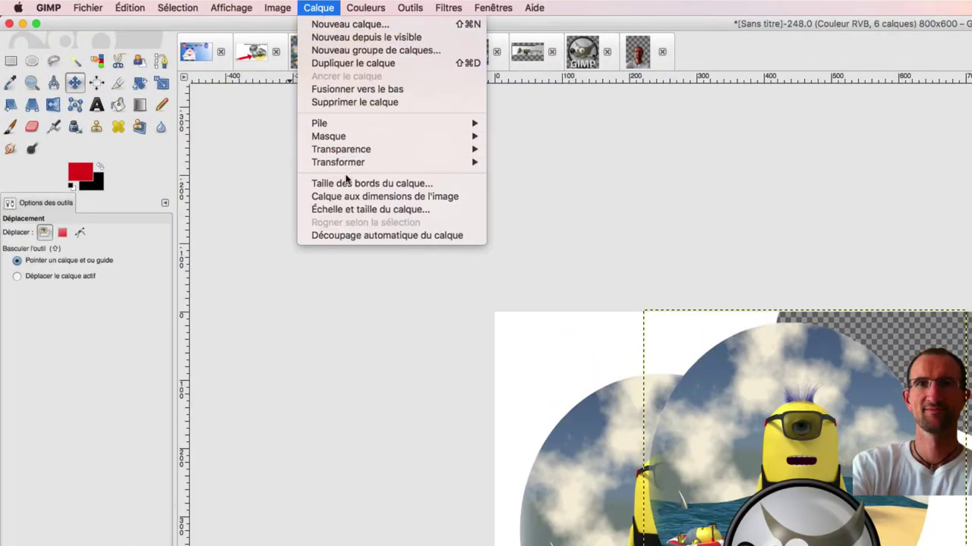
pyautogui.click(348, 210)
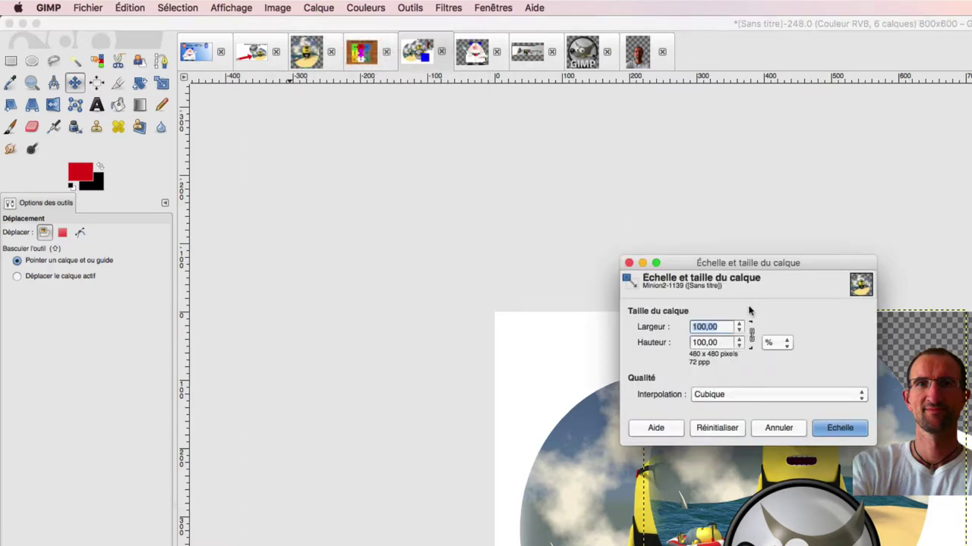
pyautogui.click(786, 343)
pyautogui.write('50')
pyautogui.press('Tab')
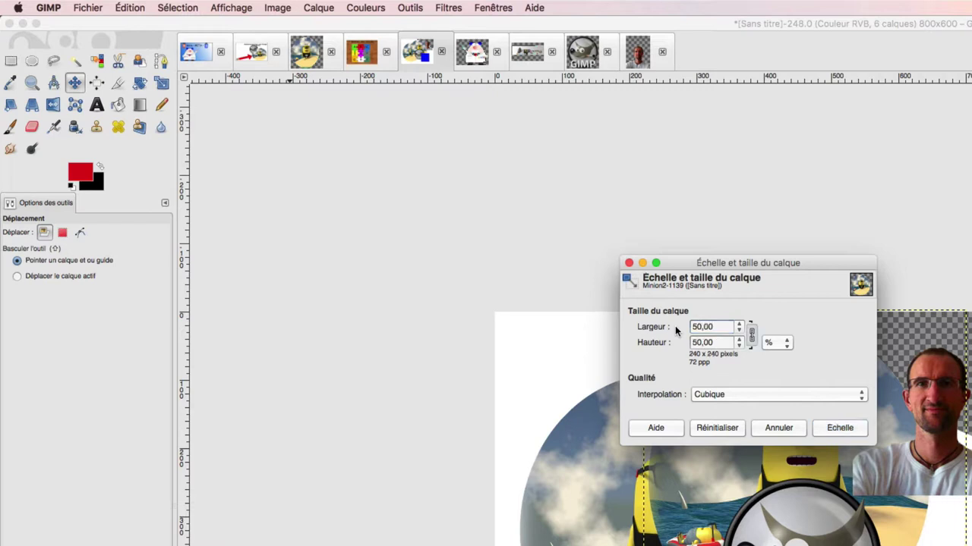
pyautogui.click(853, 429)
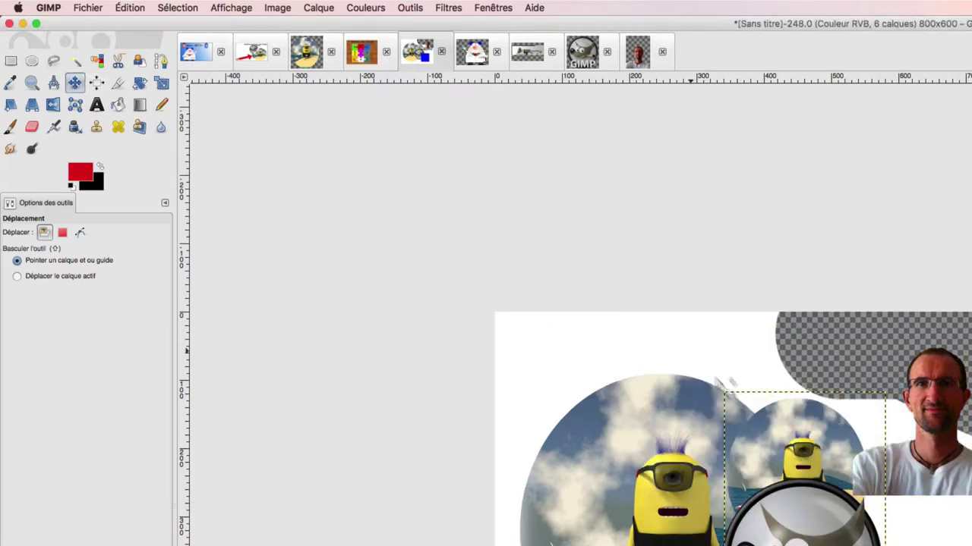
pyautogui.moveTo(795, 441)
pyautogui.mouseDown()
pyautogui.moveTo(661, 362)
pyautogui.moveTo(661, 330)
pyautogui.mouseUp()
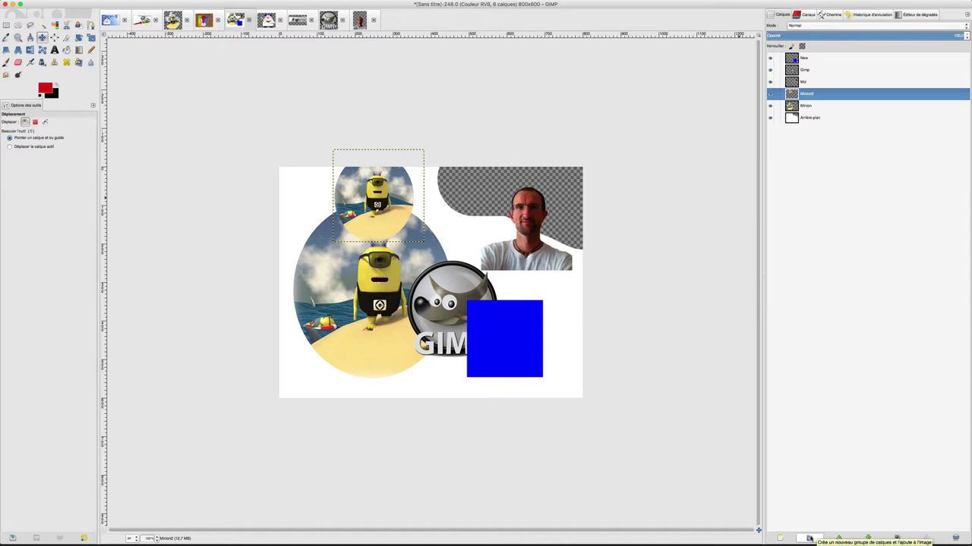
# - Create a new layer group named Minion #1
pyautogui.click(809, 538)
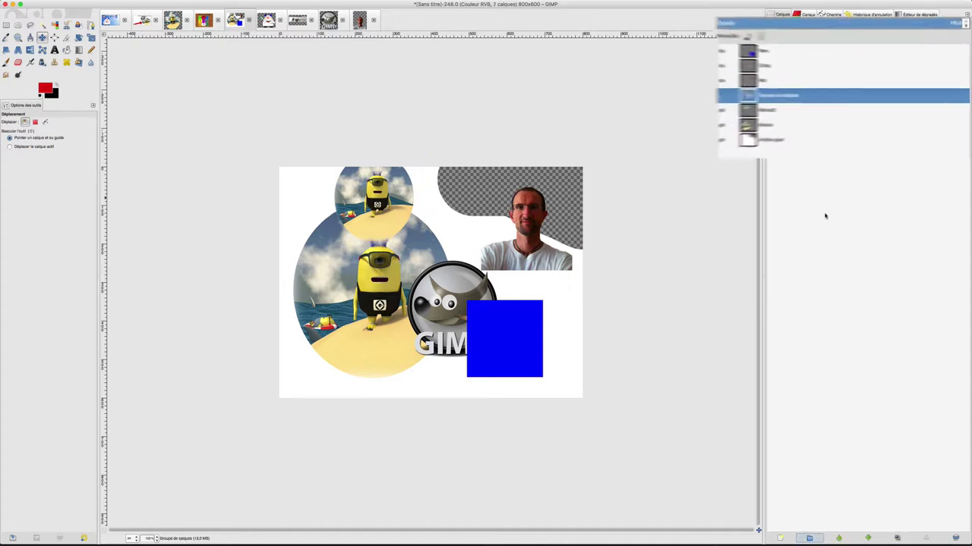
pyautogui.press('n')
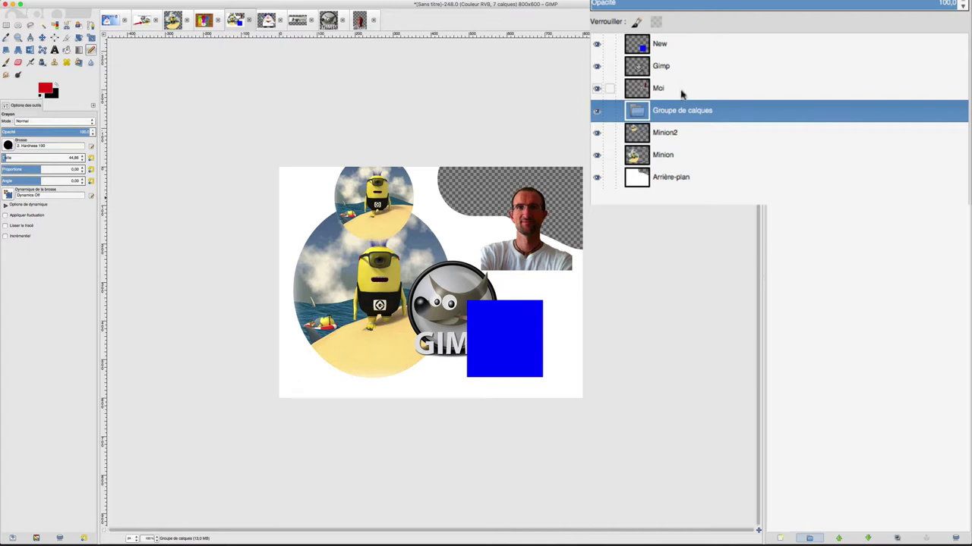
pyautogui.doubleClick(666, 111)
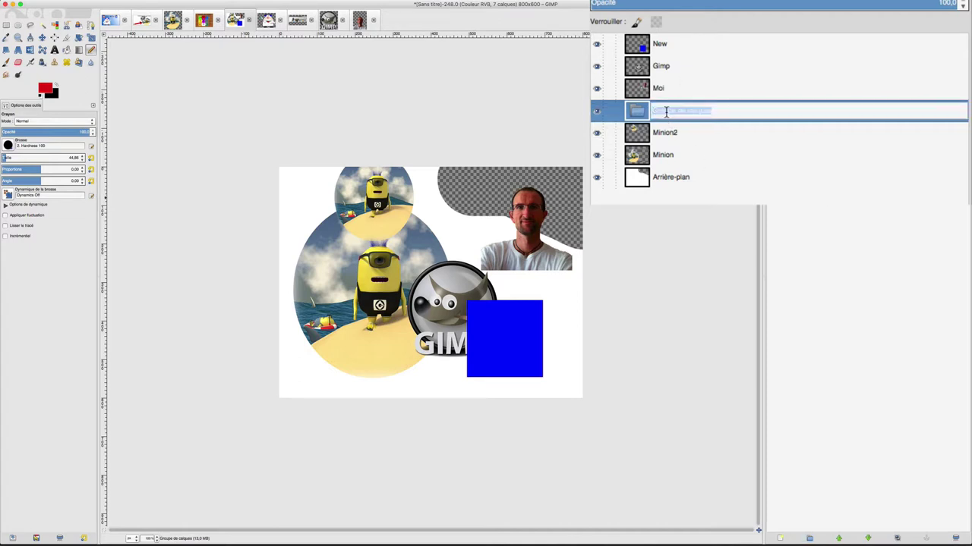
pyautogui.write('Minion')
pyautogui.press('Return')
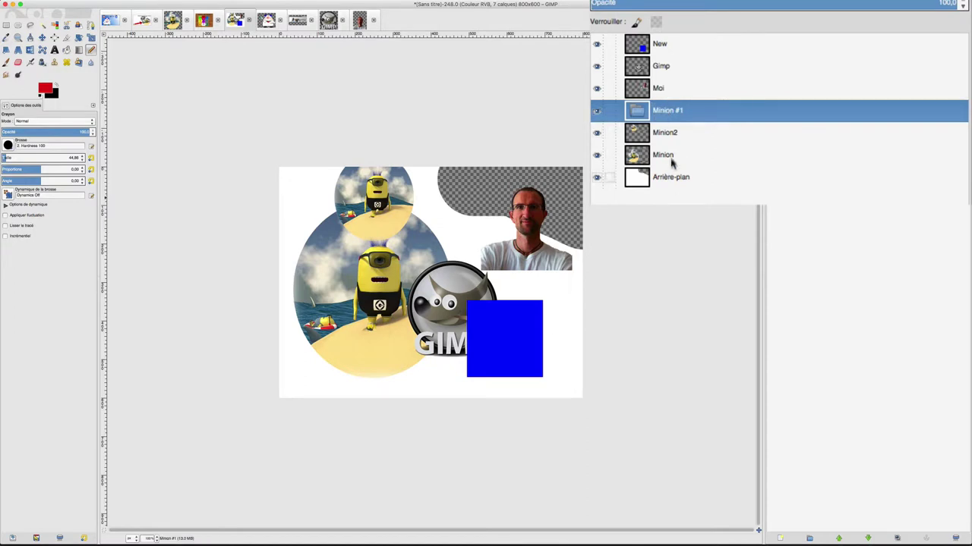
# - Move Minion2 into the Minion #1 group and place the Minion layer above it
pyautogui.click(659, 132)
pyautogui.moveTo(660, 132); pyautogui.dragTo(658, 113)
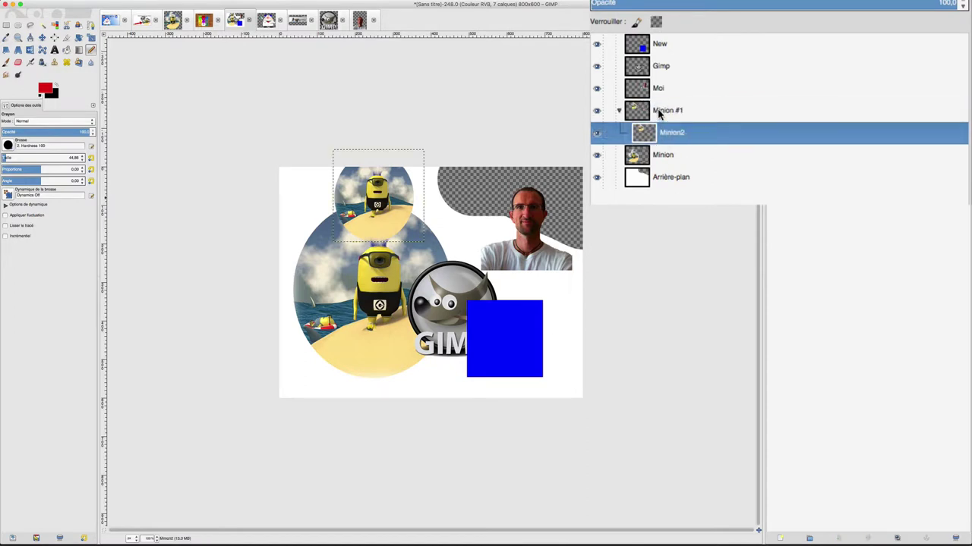
pyautogui.click(660, 155)
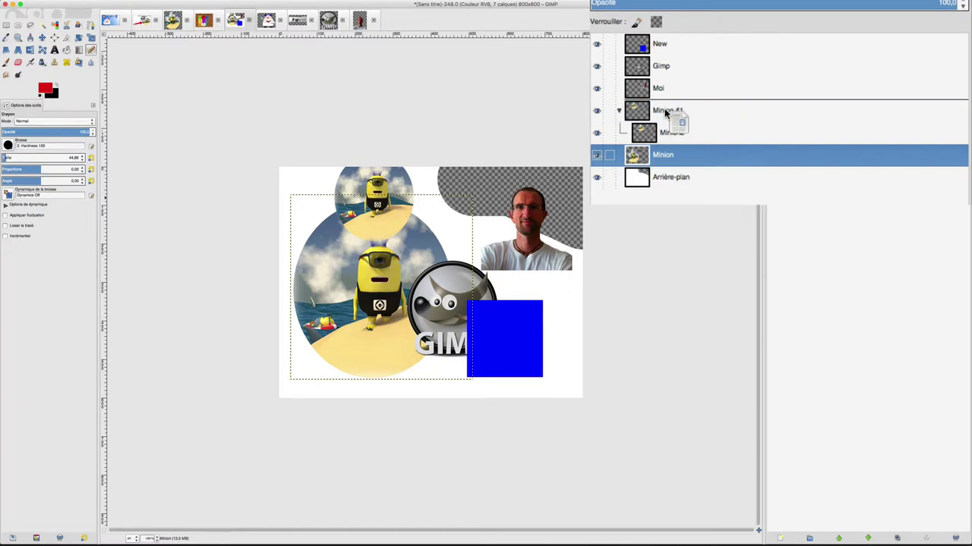
pyautogui.moveTo(660, 156); pyautogui.dragTo(671, 112)
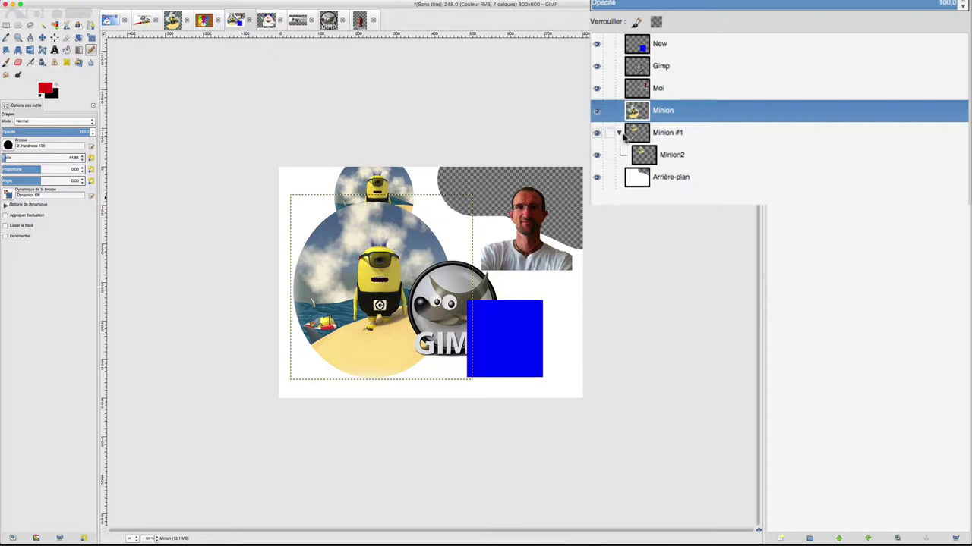
# - Place both Minion2 and Minion inside the Minion #1 group
pyautogui.click(619, 133)
pyautogui.click(619, 133)
pyautogui.click(649, 154)
pyautogui.moveTo(649, 155)
pyautogui.mouseDown()
pyautogui.moveTo(659, 111)
pyautogui.moveTo(642, 121)
pyautogui.mouseUp()
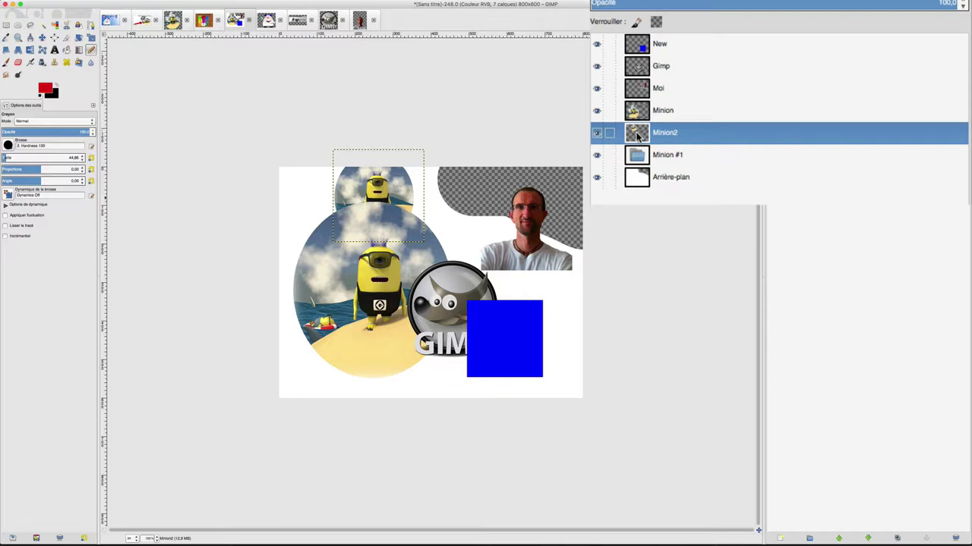
pyautogui.moveTo(637, 135); pyautogui.dragTo(642, 154)
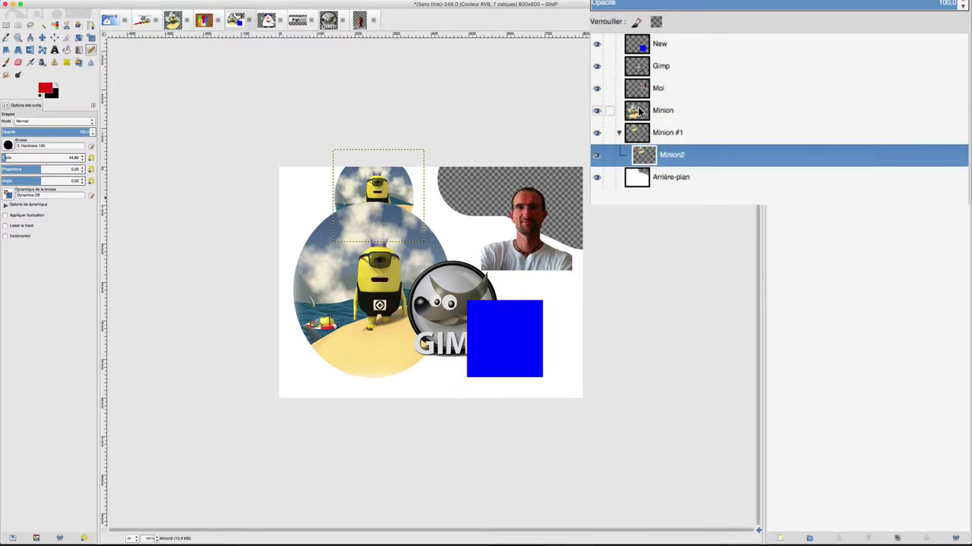
pyautogui.moveTo(639, 112); pyautogui.dragTo(643, 141)
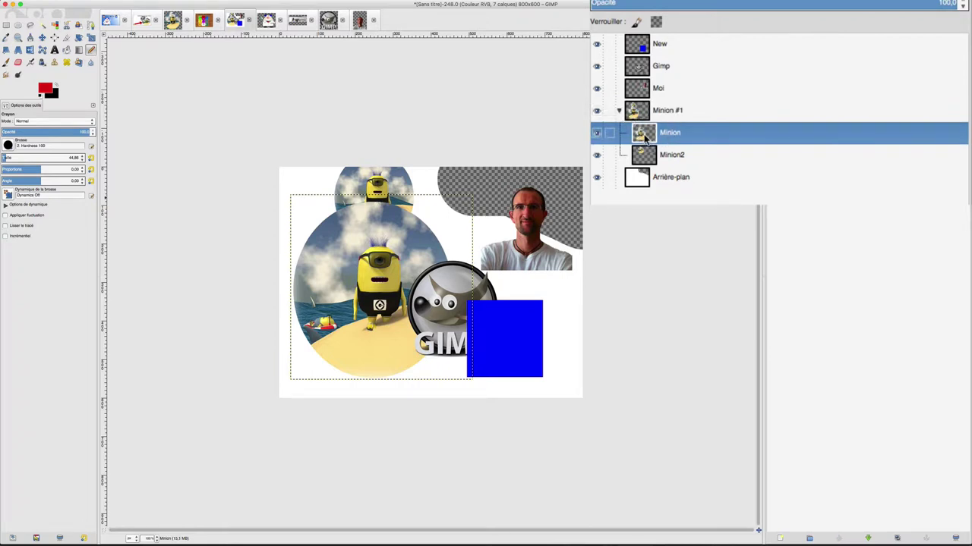
# - Rename the group to Groupe Minion, correcting a typo in the name
pyautogui.click(619, 111)
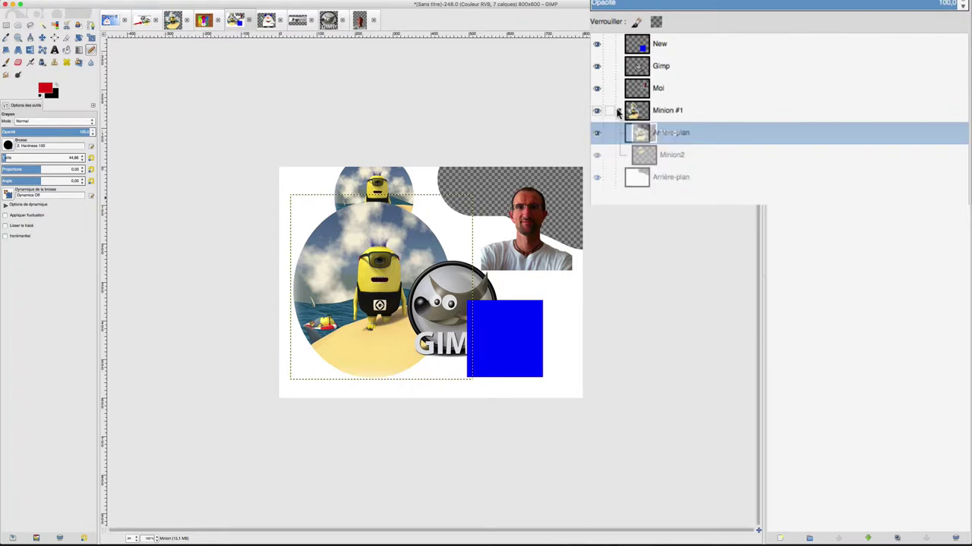
pyautogui.doubleClick(665, 111)
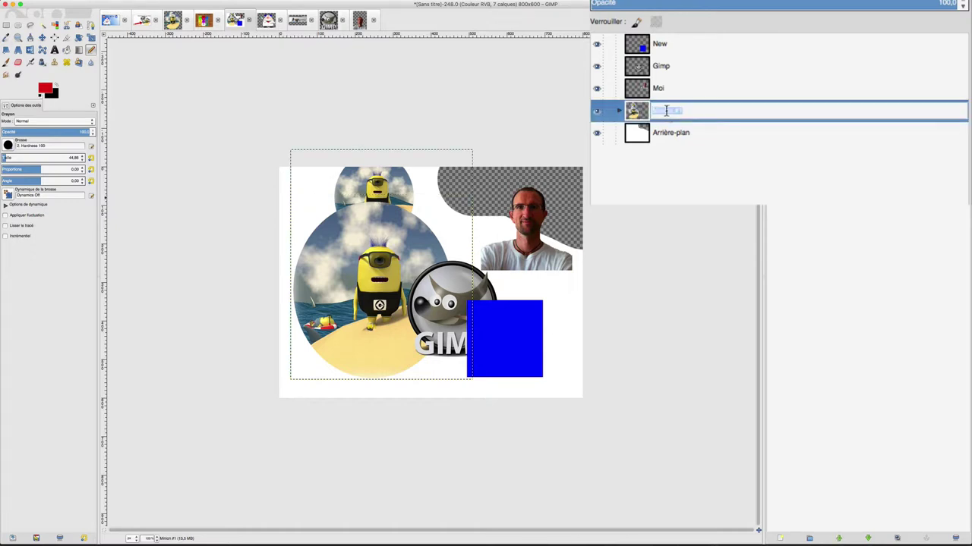
pyautogui.write('Groupe ML')
pyautogui.press('Return')
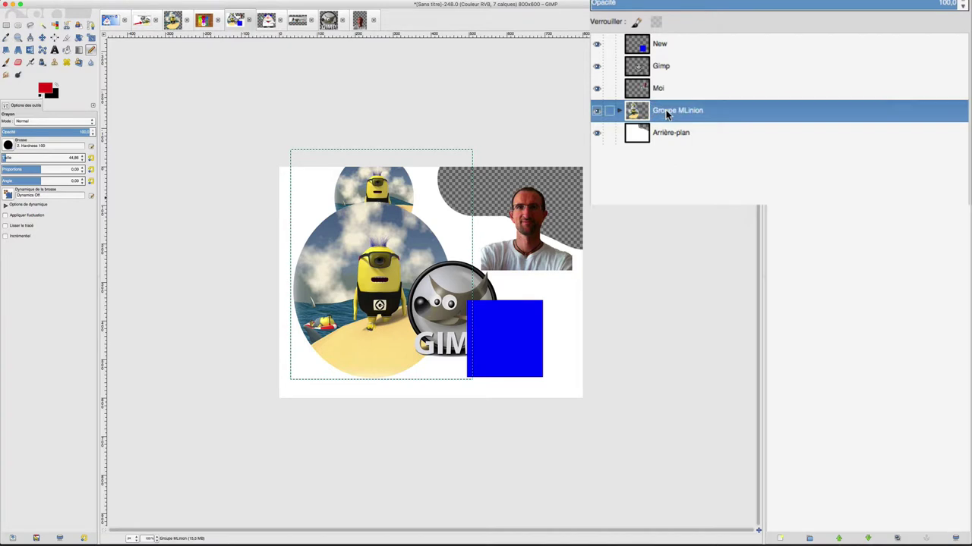
pyautogui.doubleClick(683, 112)
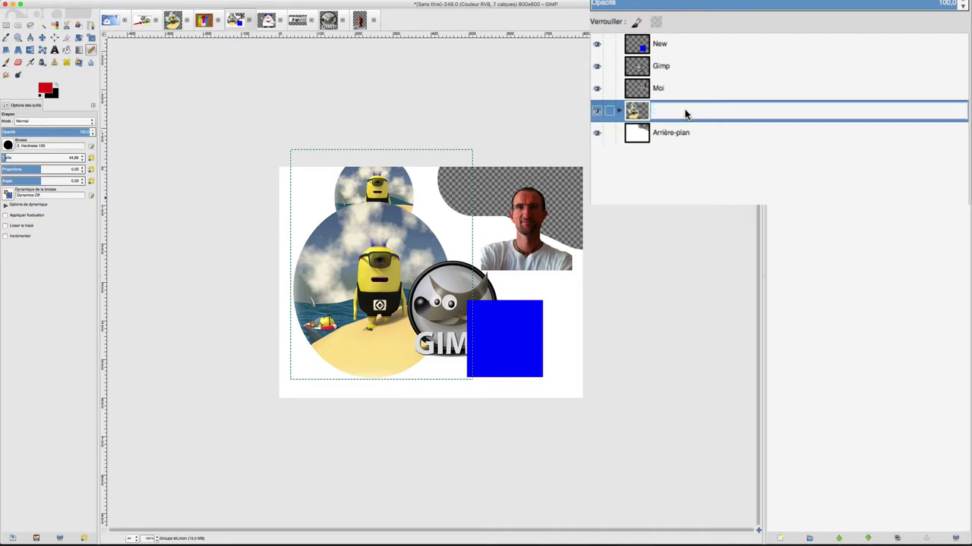
pyautogui.click(681, 111)
pyautogui.write('inion')
pyautogui.press('Return')
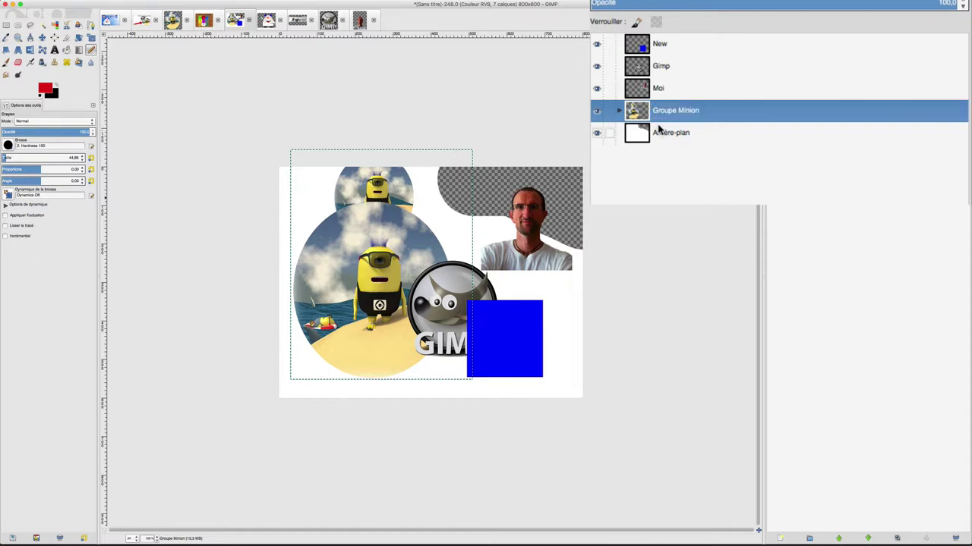
# - Hide the Groupe Minion layers and select the background layer
pyautogui.click(616, 112)
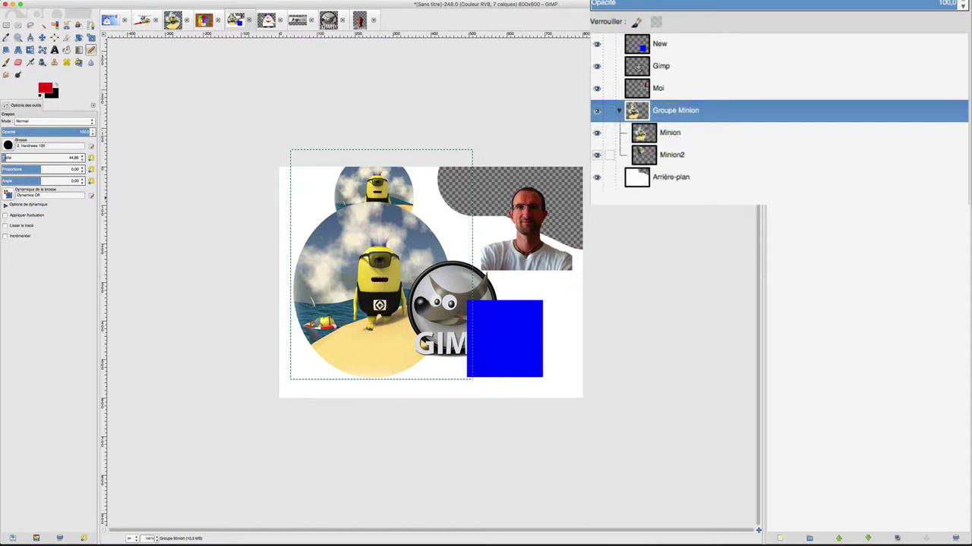
pyautogui.click(597, 112)
pyautogui.click(596, 113)
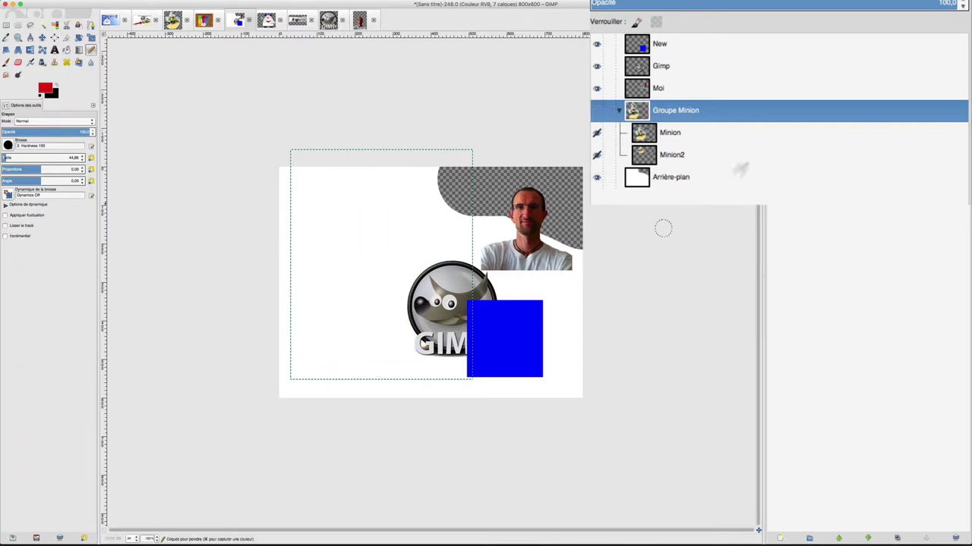
pyautogui.click(657, 182)
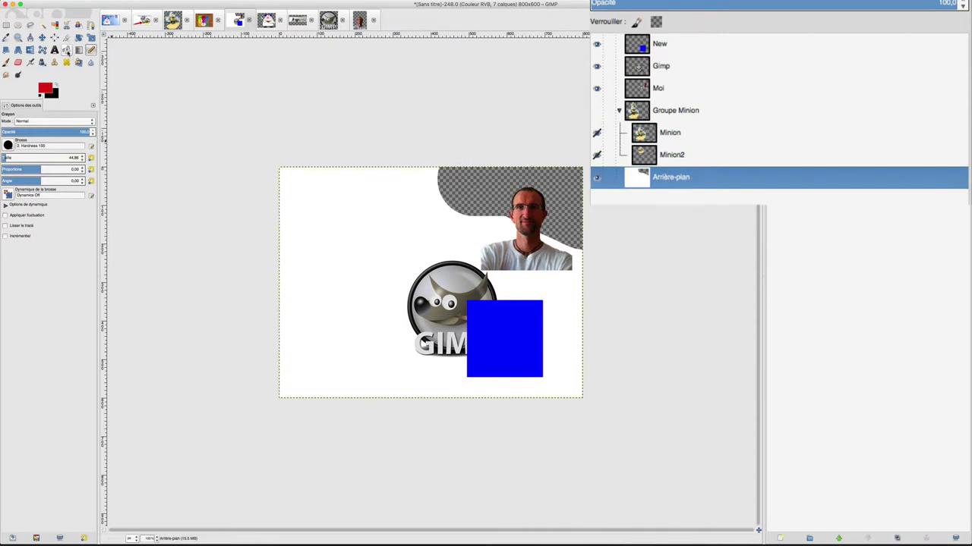
# - Paint the transparent top area white with a larger brush, then display Perso_Programmation
pyautogui.click(6, 62)
pyautogui.click(48, 91)
pyautogui.click(230, 201)
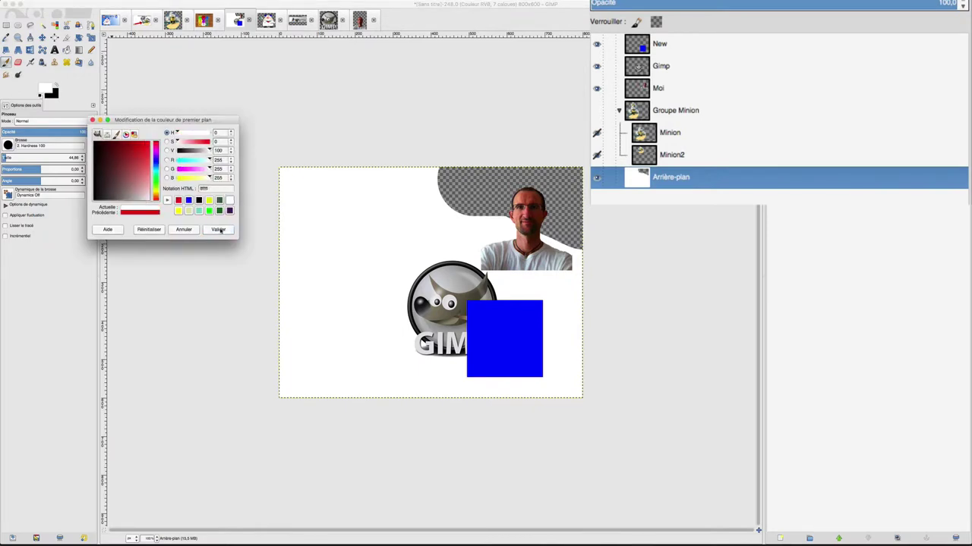
pyautogui.click(218, 229)
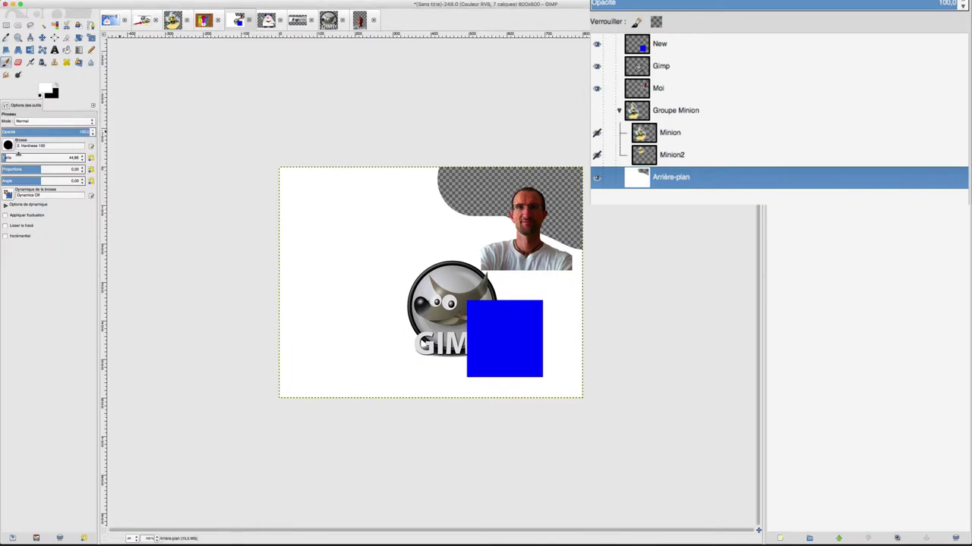
pyautogui.moveTo(18, 155); pyautogui.dragTo(23, 157)
pyautogui.moveTo(448, 163); pyautogui.dragTo(607, 205)
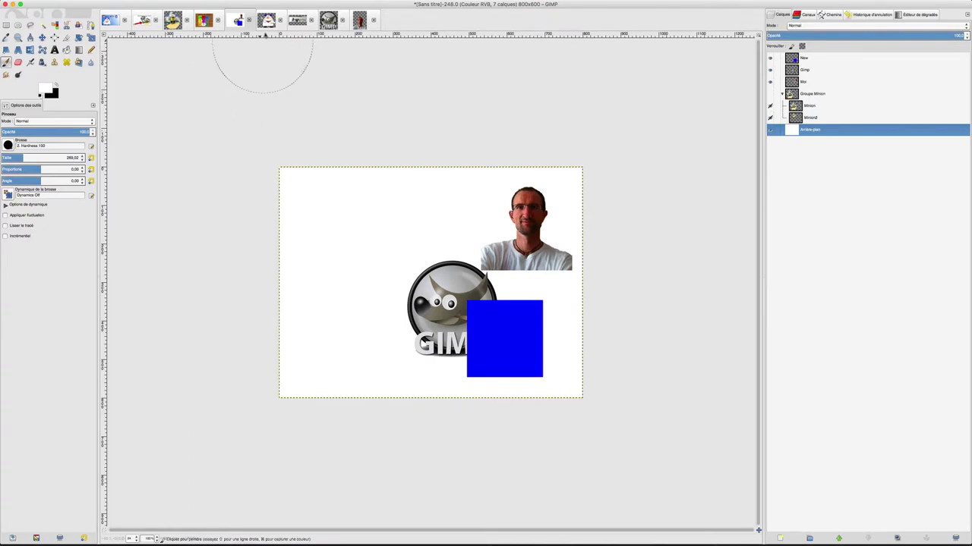
pyautogui.click(266, 20)
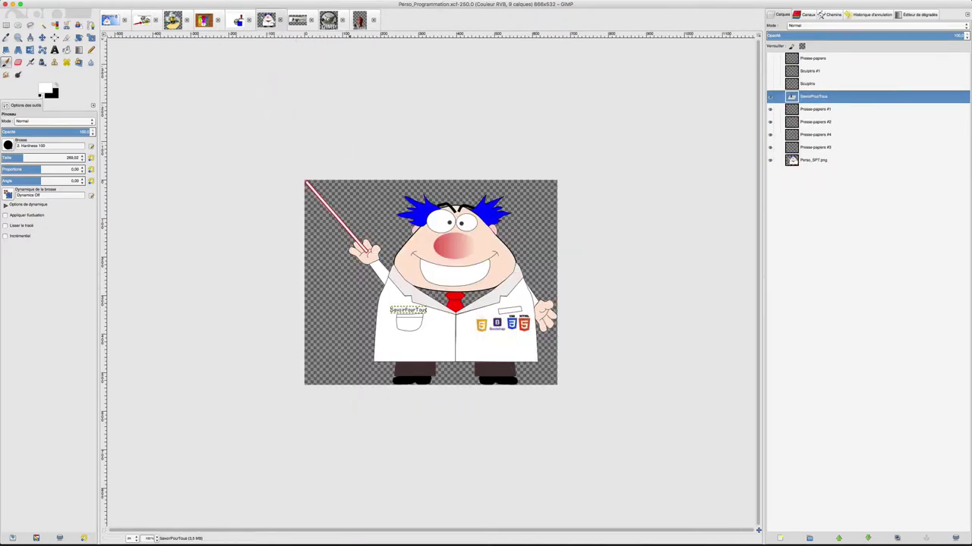
# - Copy the Photo_JM_Transprent portrait and paste it into the Sans titre composition
pyautogui.click(359, 20)
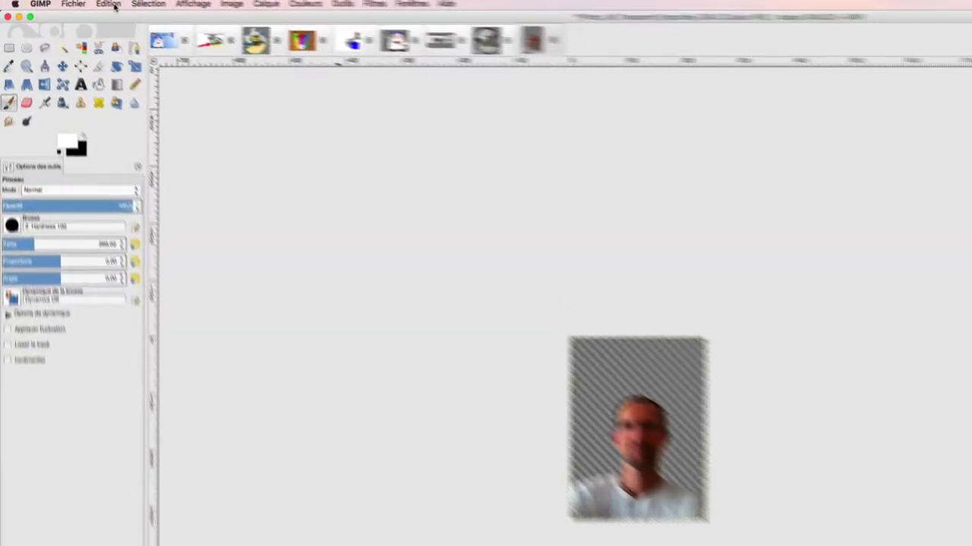
pyautogui.click(124, 7)
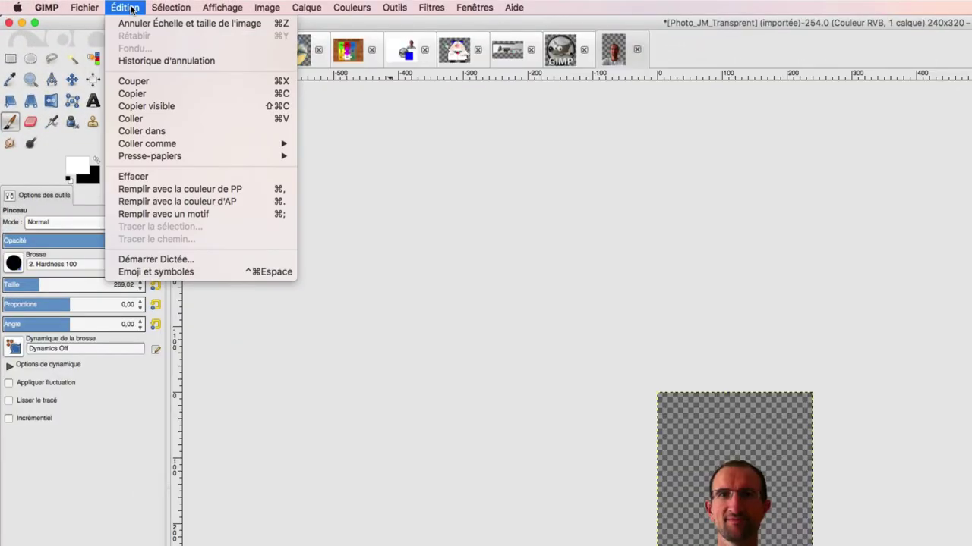
pyautogui.click(140, 95)
pyautogui.click(407, 50)
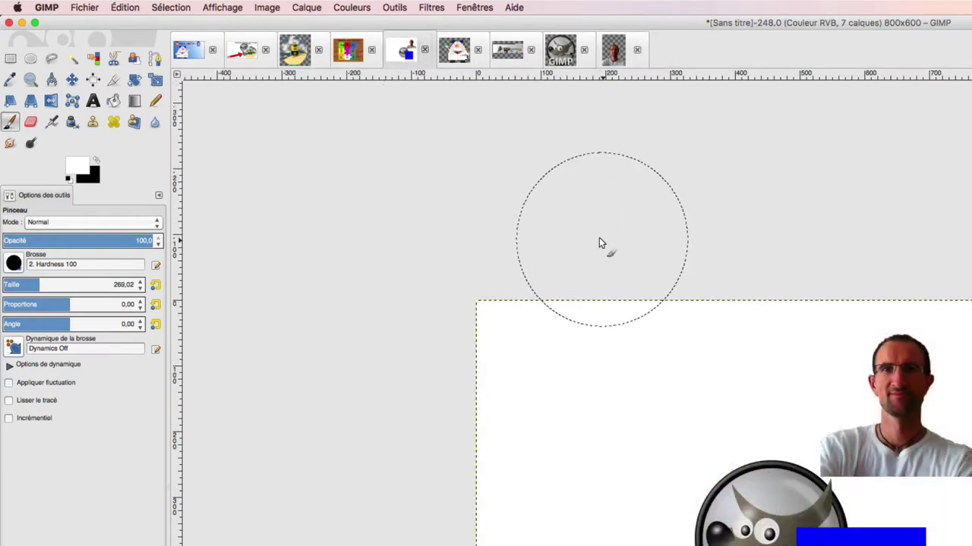
pyautogui.click(134, 9)
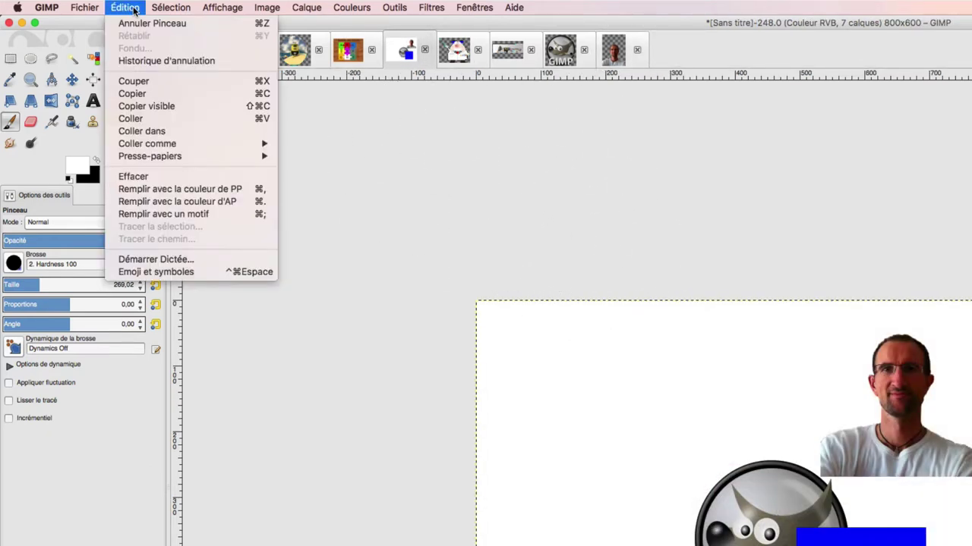
pyautogui.click(130, 118)
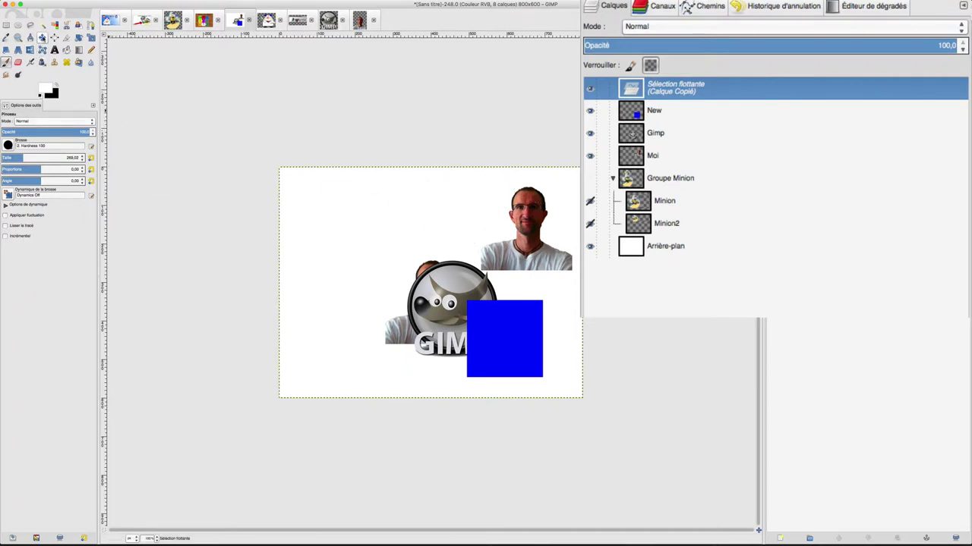
# - Move the floating portrait copy to the canvas upper-left and anchor it onto Arrière-plan
pyautogui.click(41, 38)
pyautogui.moveTo(394, 331); pyautogui.dragTo(342, 225)
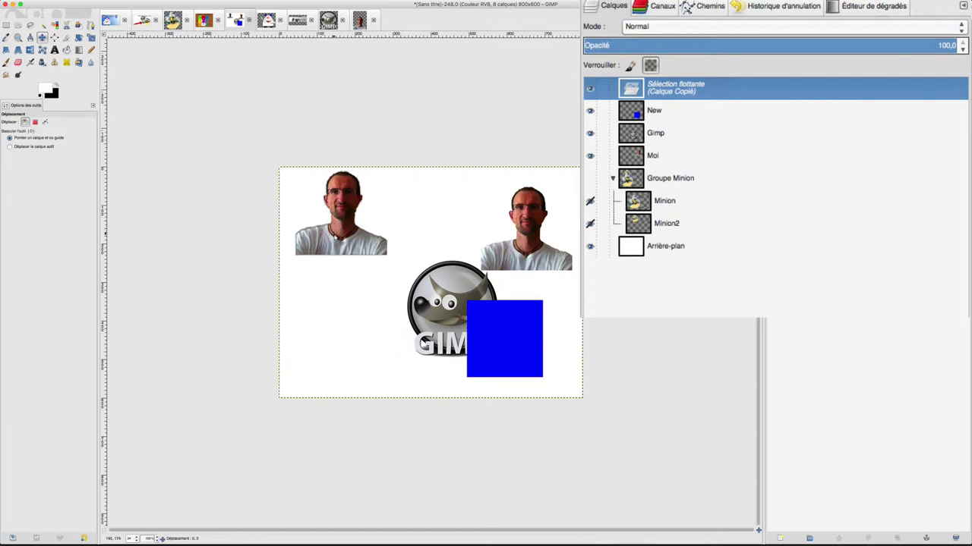
pyautogui.moveTo(332, 242); pyautogui.dragTo(324, 263)
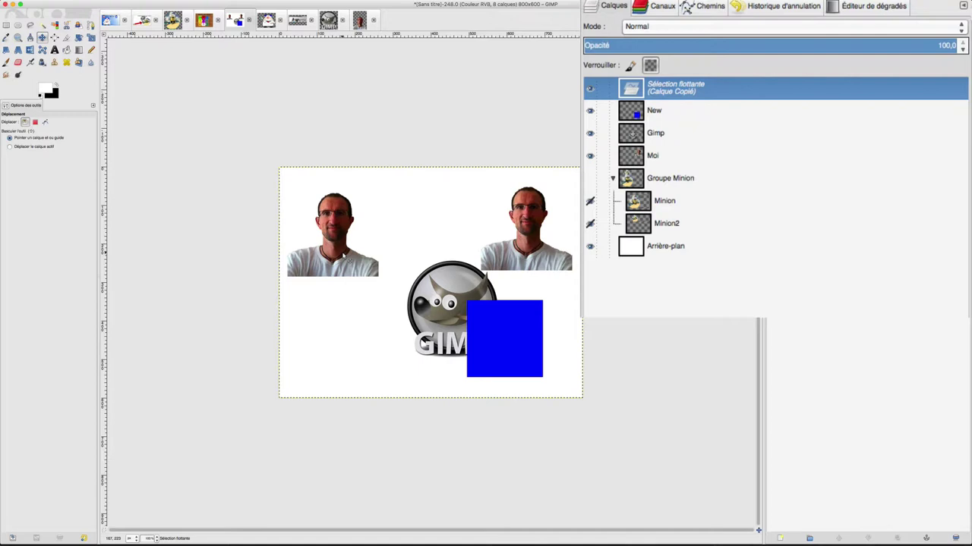
pyautogui.rightClick(662, 92)
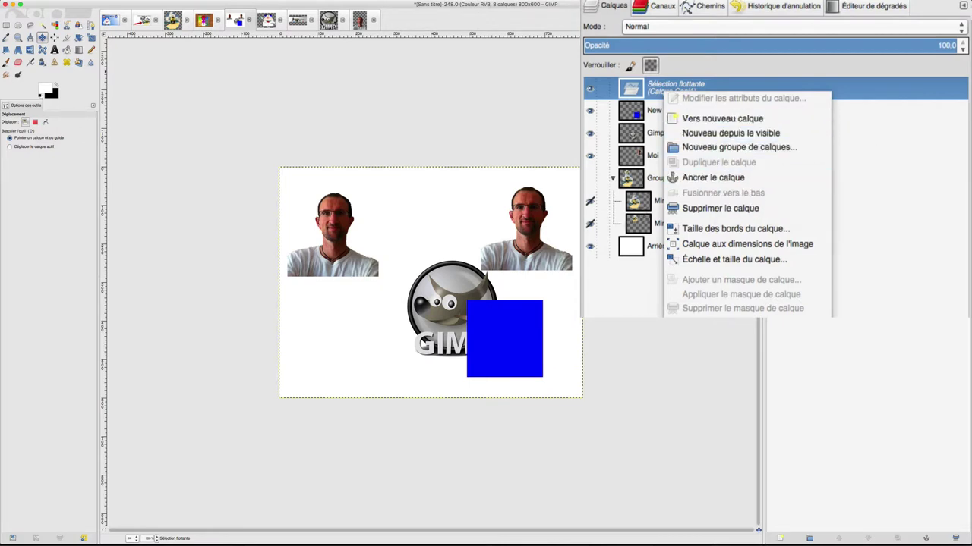
pyautogui.press('Escape')
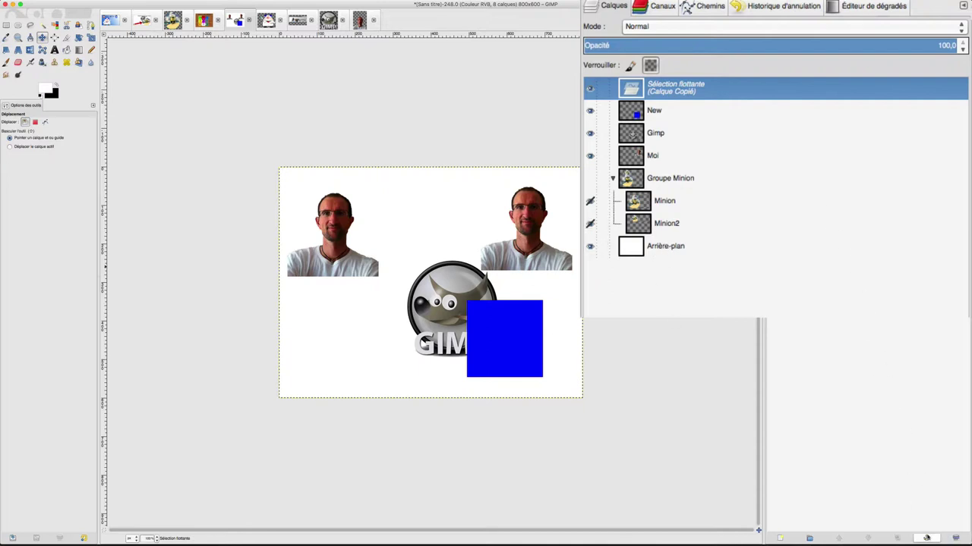
pyautogui.click(926, 538)
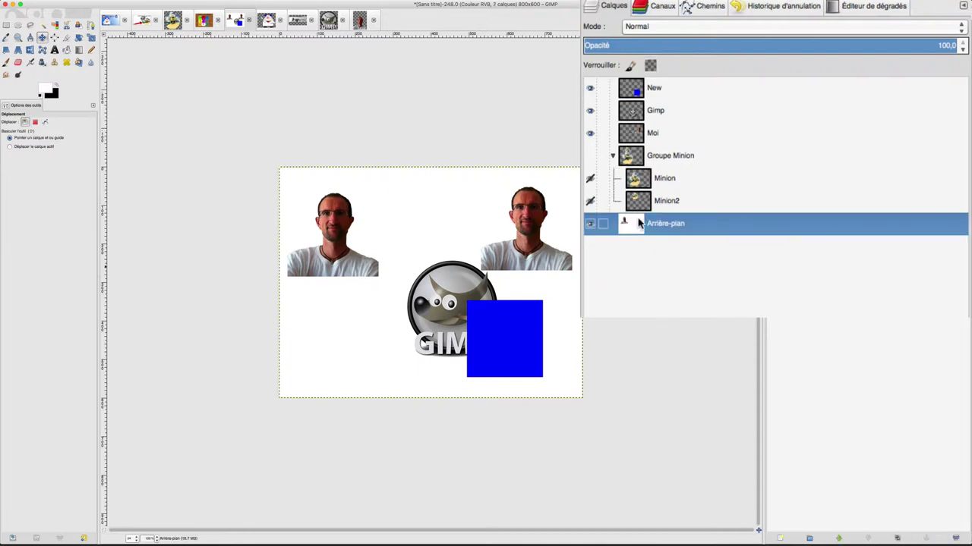
# - Toggle Arrière-plan visibility off and on, then undo the anchor and last move
pyautogui.click(589, 224)
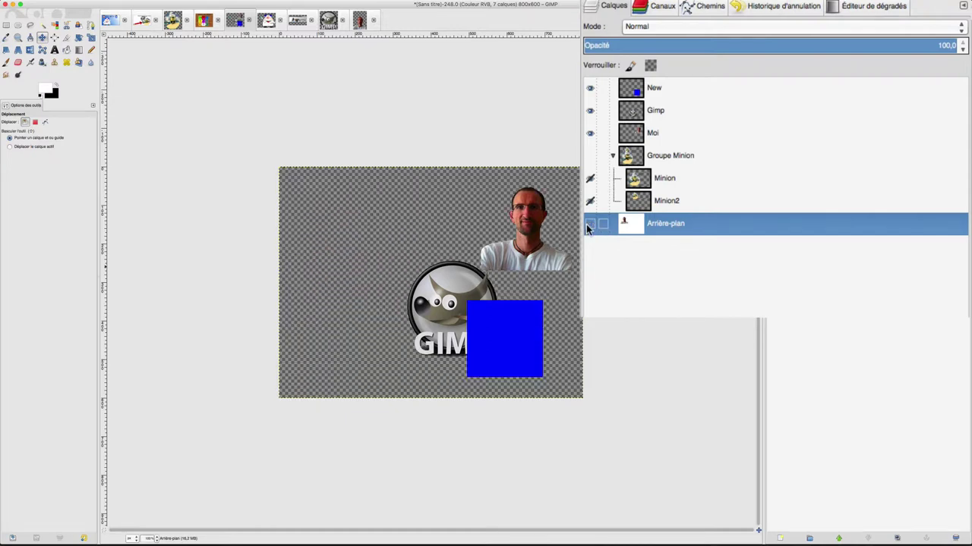
pyautogui.click(590, 224)
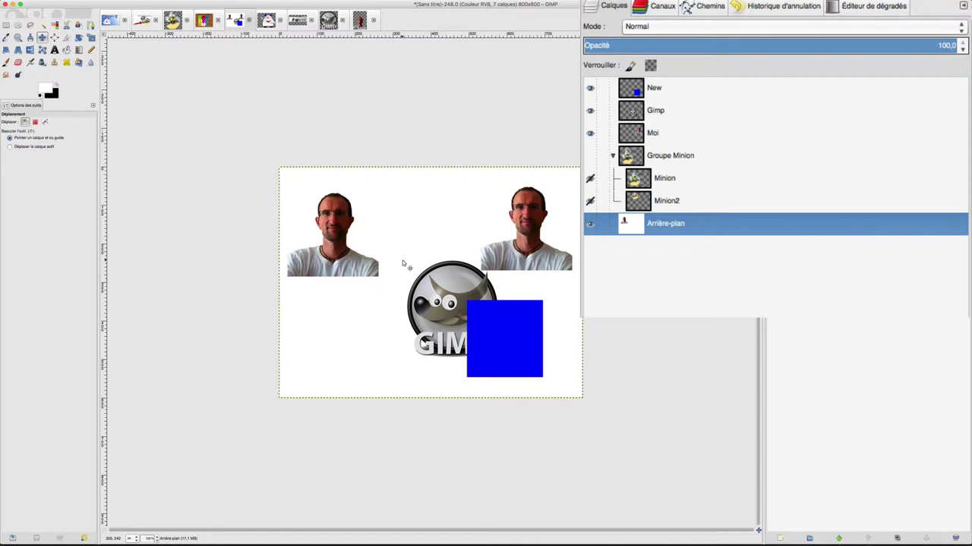
pyautogui.hotkey('ctrl', 'x')
pyautogui.hotkey('ctrl', 'v')
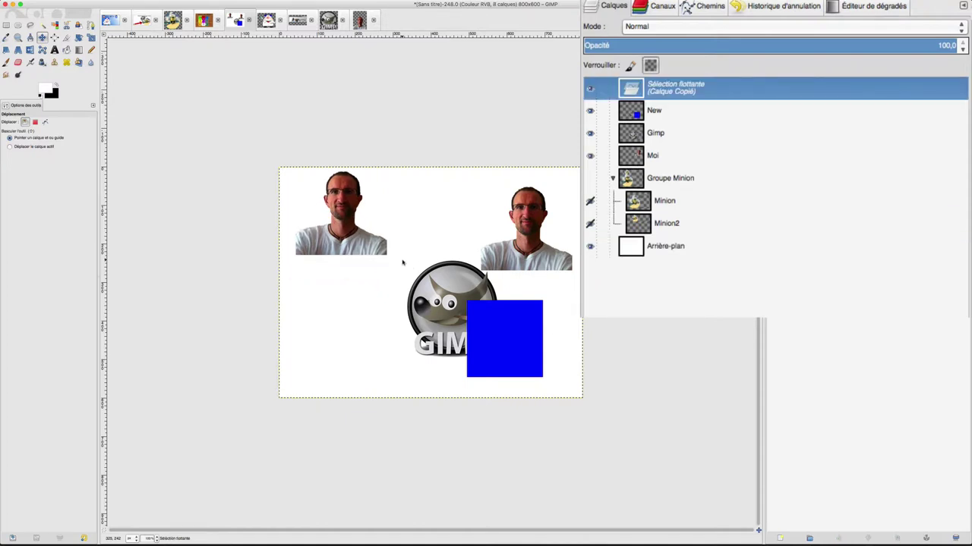
# - Turn the floating portrait into the new layer Calque Copié and move it lower
pyautogui.rightClick(670, 88)
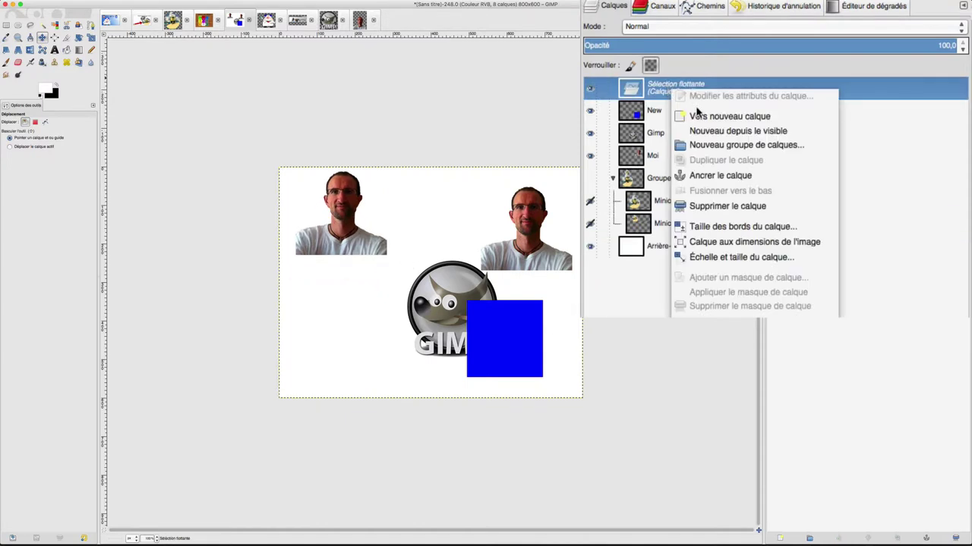
pyautogui.click(706, 115)
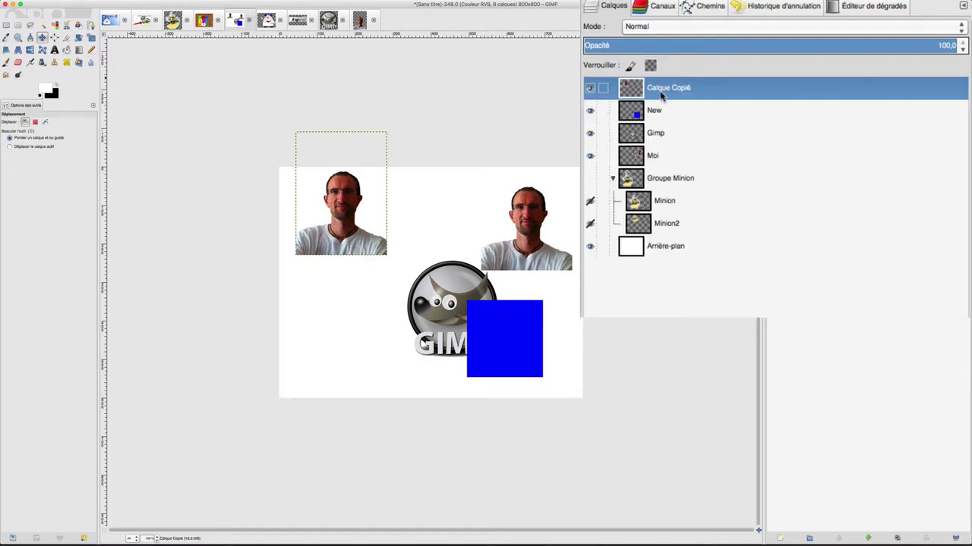
pyautogui.moveTo(348, 204); pyautogui.dragTo(349, 261)
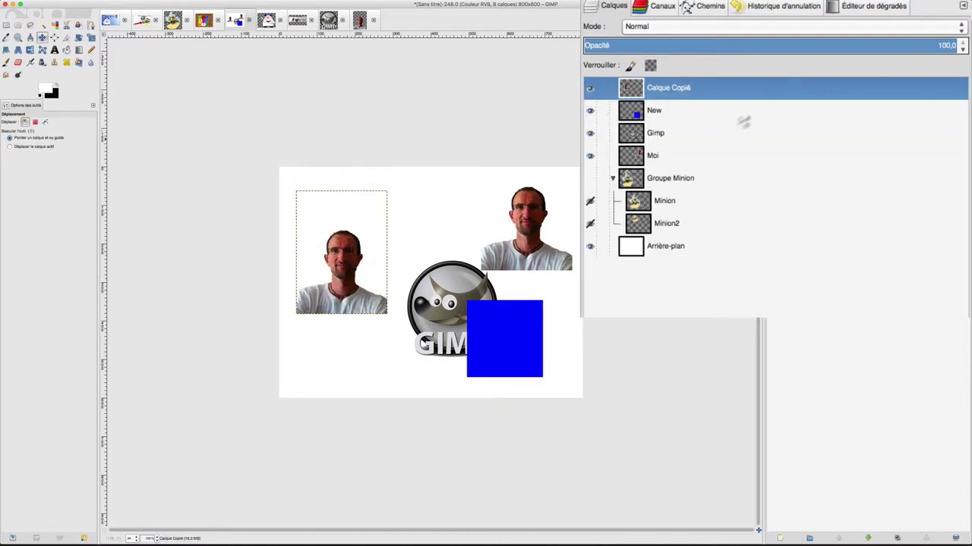
# - Show Groupe Minion and drag Calque Copié beside the other portrait
pyautogui.click(590, 177)
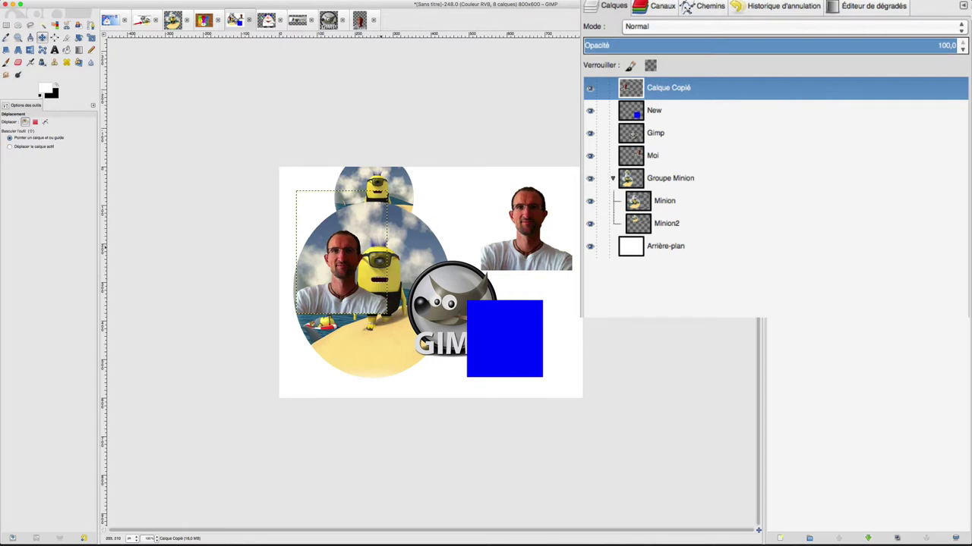
pyautogui.moveTo(340, 267); pyautogui.dragTo(460, 211)
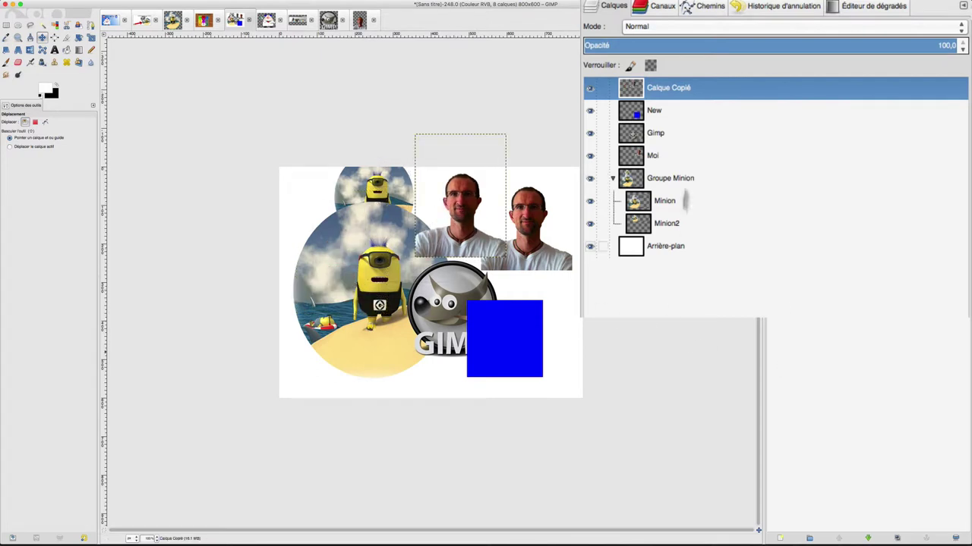
pyautogui.rightClick(661, 89)
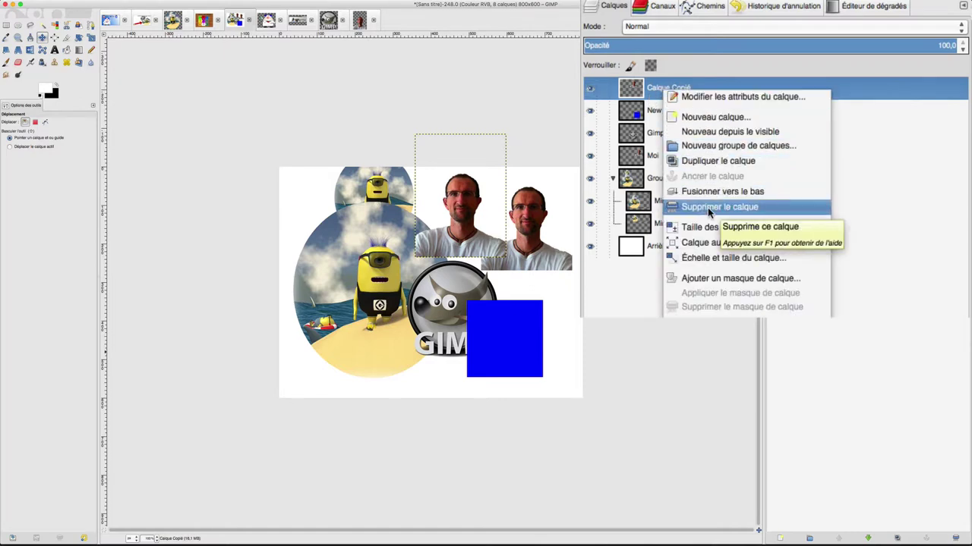
# - Delete the Calque Copié portrait copy and drag Moi above Gimp, just below New
pyautogui.click(955, 538)
pyautogui.click(955, 538)
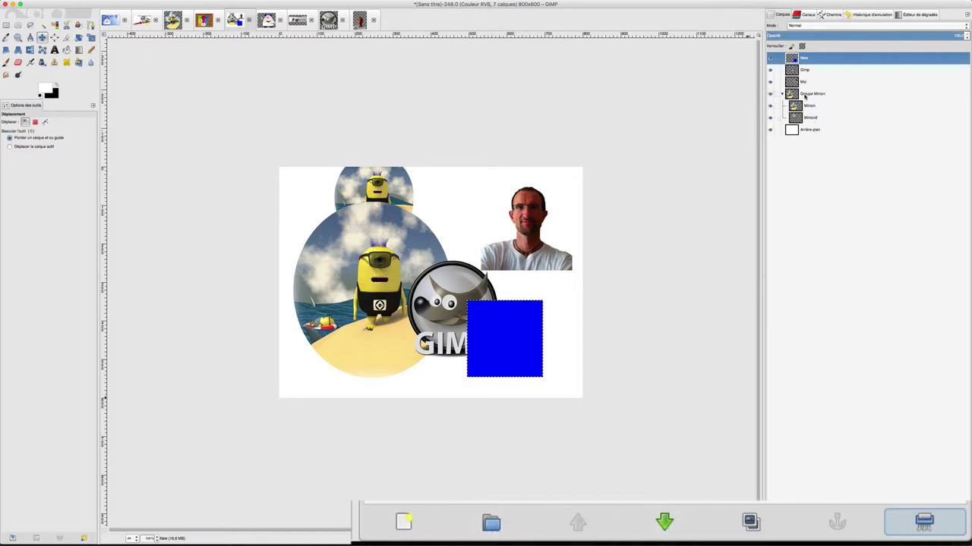
pyautogui.click(802, 82)
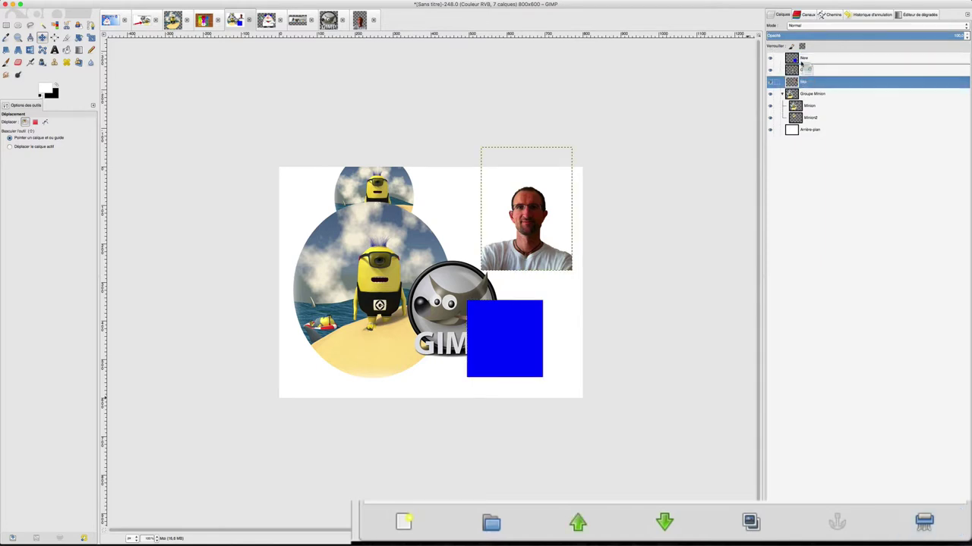
pyautogui.moveTo(802, 82); pyautogui.dragTo(802, 65)
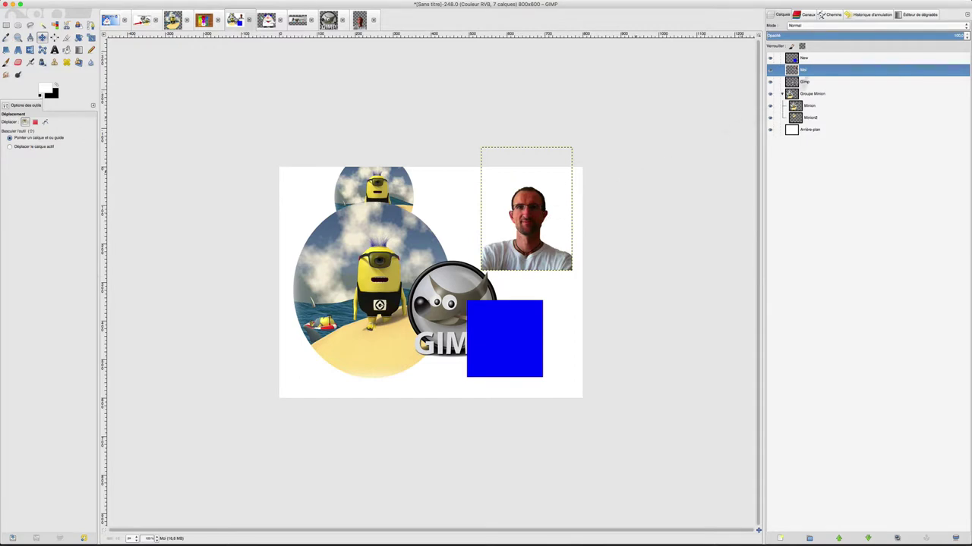
pyautogui.click(814, 130)
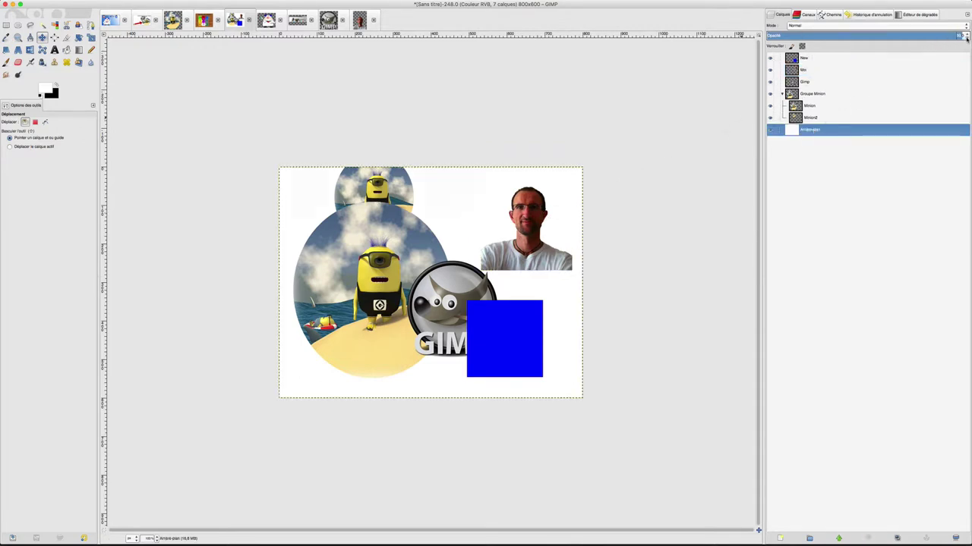
pyautogui.moveTo(966, 36); pyautogui.dragTo(881, 36)
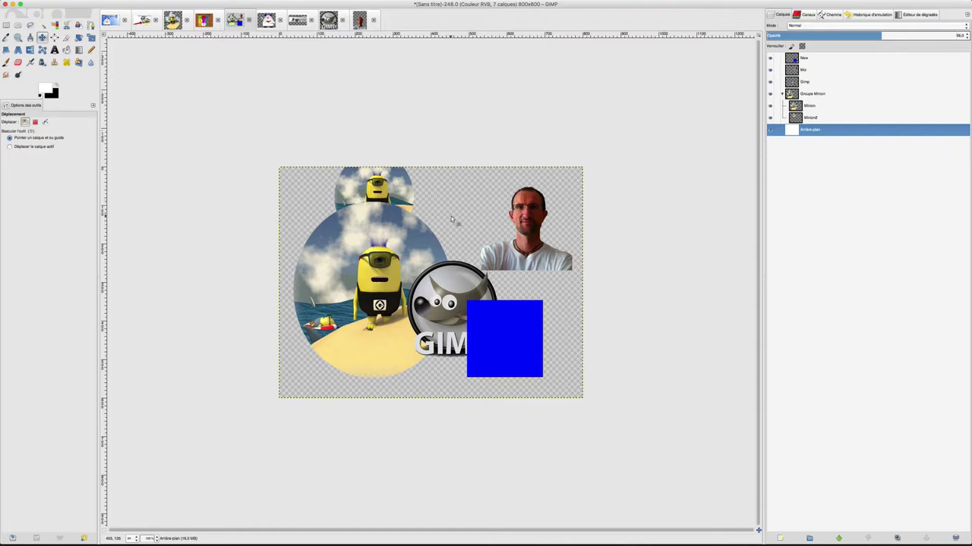
pyautogui.moveTo(885, 35); pyautogui.dragTo(965, 36)
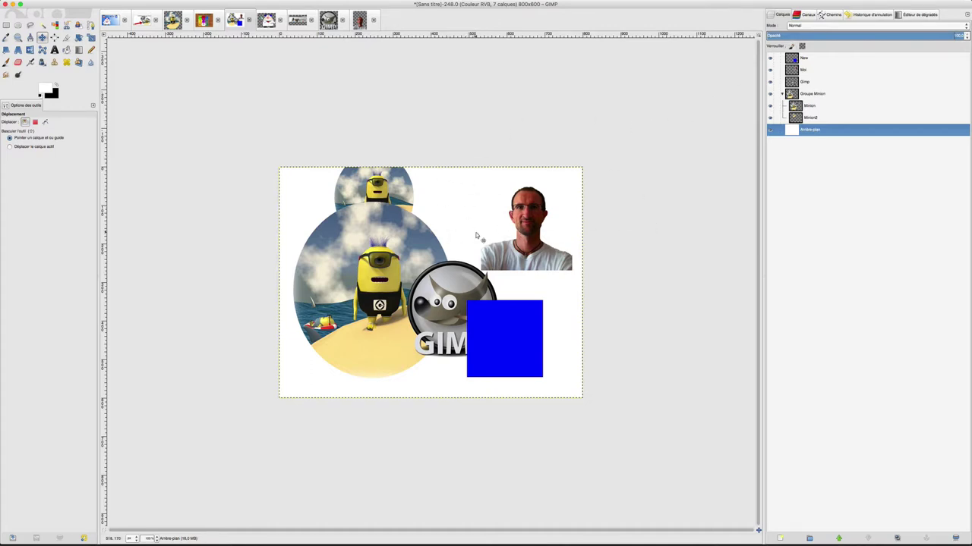
pyautogui.click(771, 95)
# - Hide Groupe Minion, copy the Minion_Avatar image, and return to the untitled composition
pyautogui.click(771, 93)
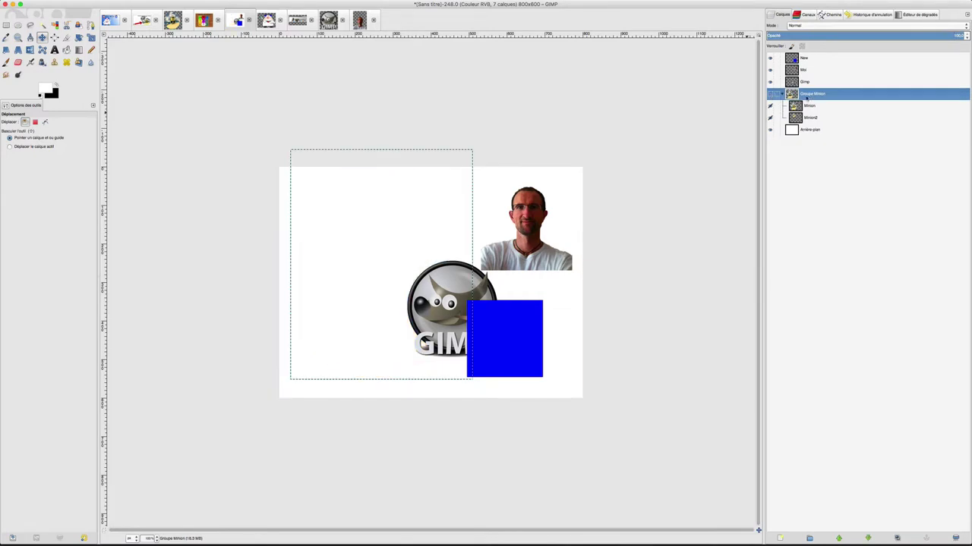
pyautogui.click(770, 106)
pyautogui.click(173, 19)
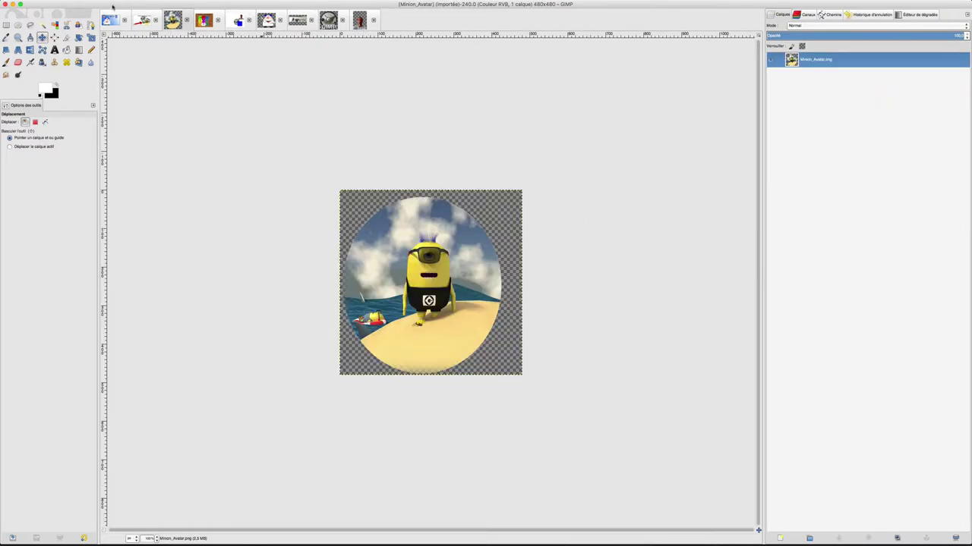
pyautogui.click(113, 6)
pyautogui.click(114, 43)
pyautogui.click(110, 20)
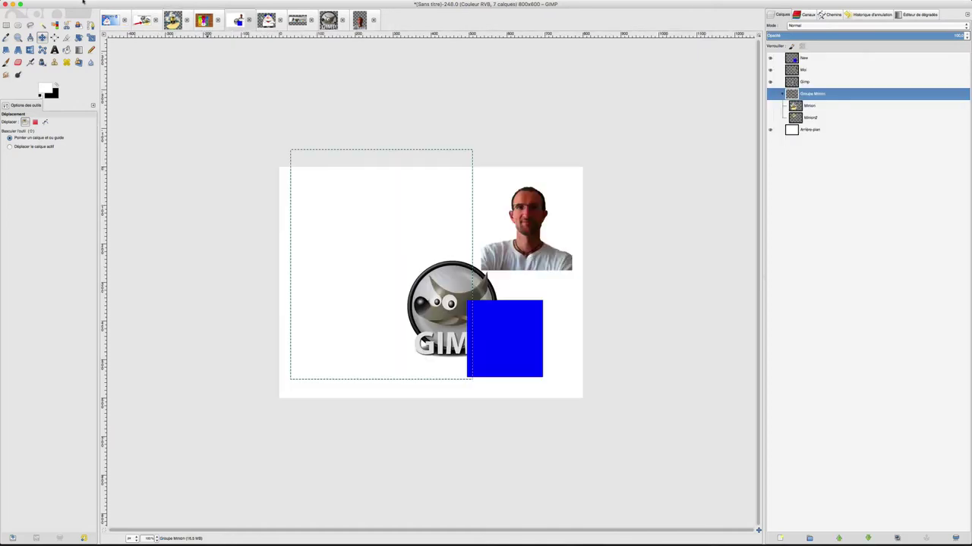
# - Paste the minion as a Presse-papiers layer in Groupe Minion, expand it, and select Arrière-plan
pyautogui.click(84, 3)
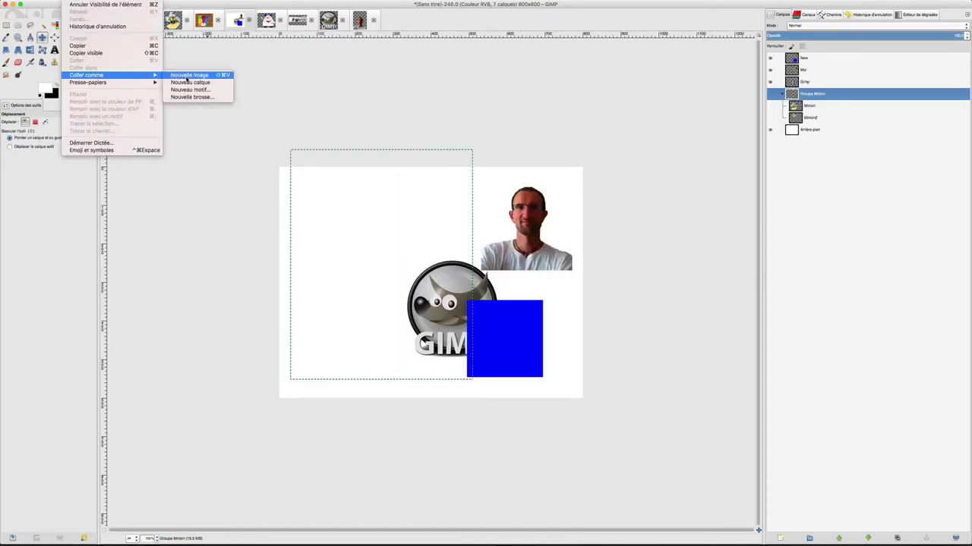
pyautogui.click(189, 82)
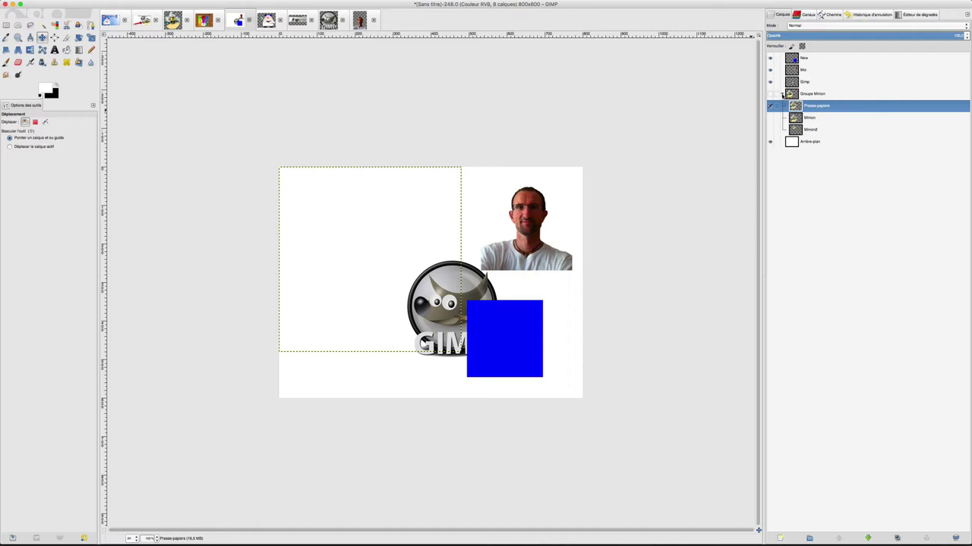
pyautogui.click(783, 93)
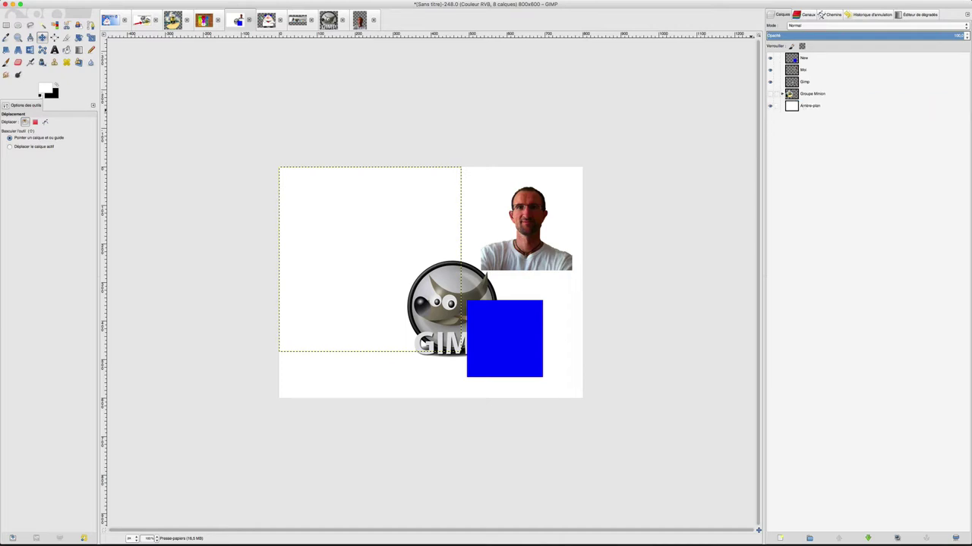
pyautogui.click(783, 94)
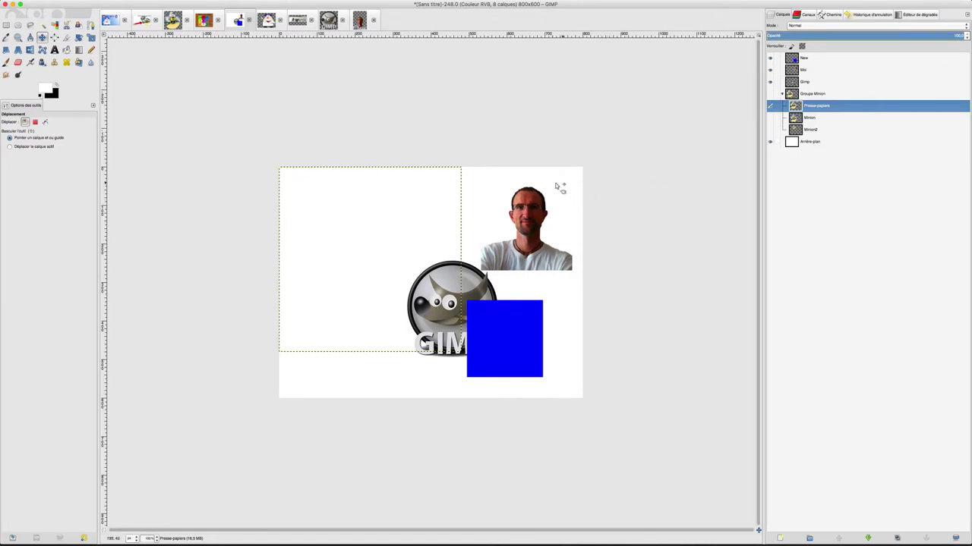
pyautogui.click(803, 142)
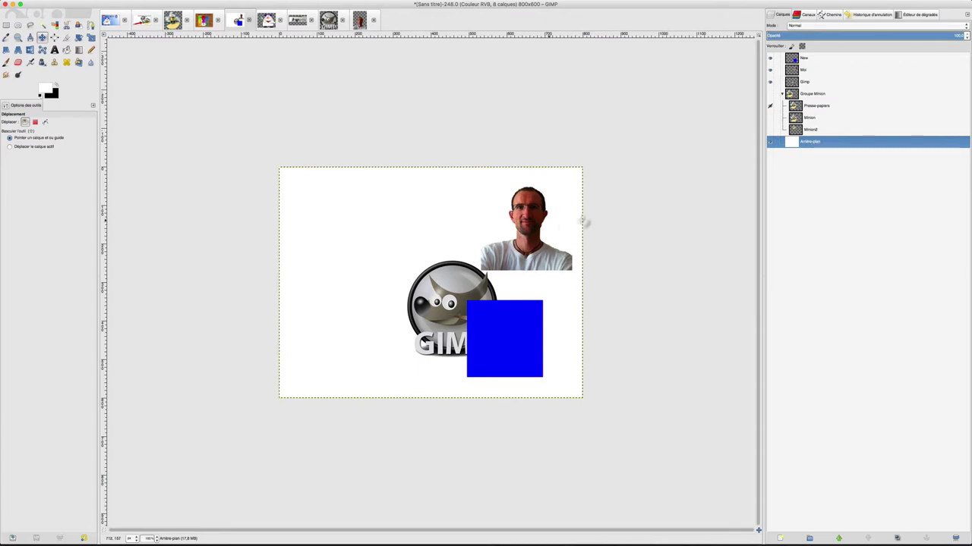
# - Paste the minion as new layer Presse-papiers #1, position it, then switch to Gestion_Calques
pyautogui.click(82, 0)
pyautogui.moveTo(86, 74)
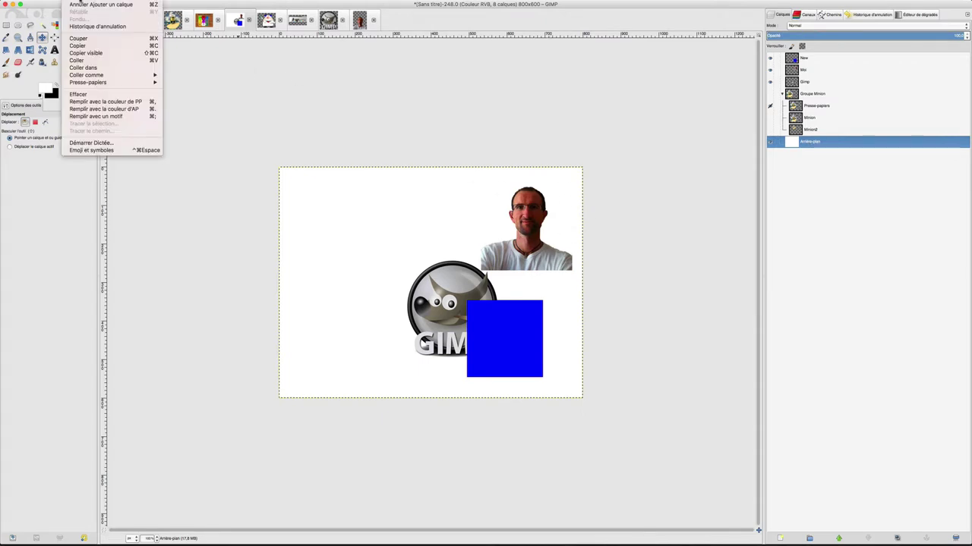
pyautogui.click(179, 83)
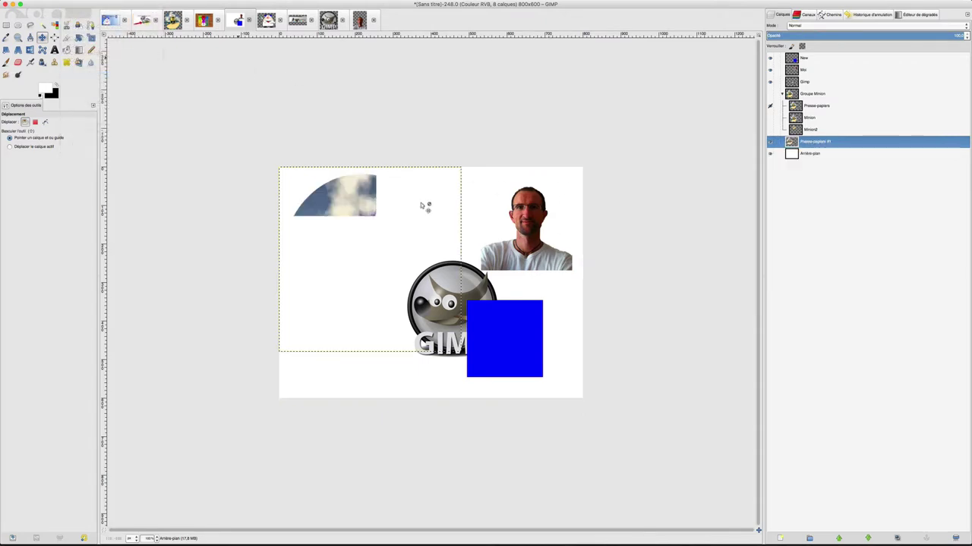
pyautogui.moveTo(375, 237)
pyautogui.mouseDown()
pyautogui.moveTo(407, 247)
pyautogui.moveTo(413, 263)
pyautogui.mouseUp()
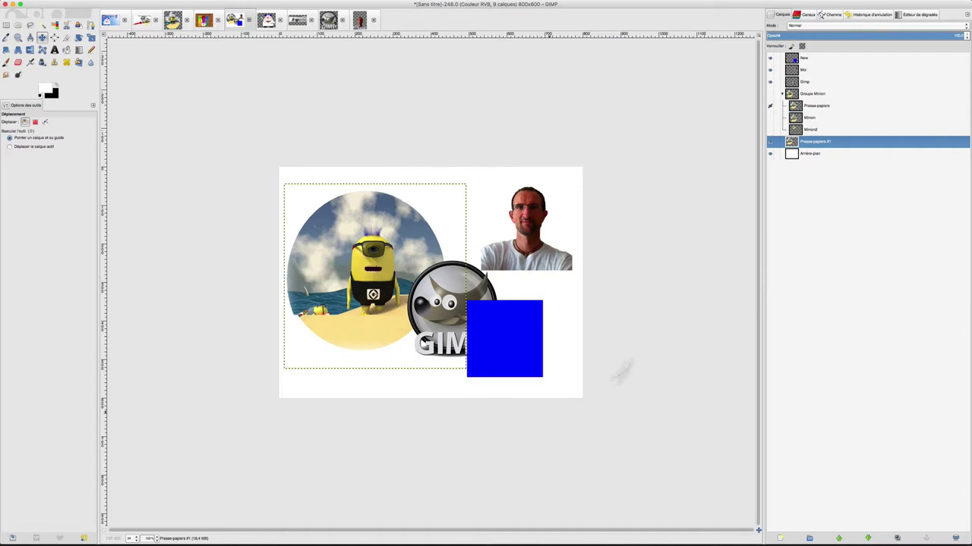
pyautogui.click(813, 156)
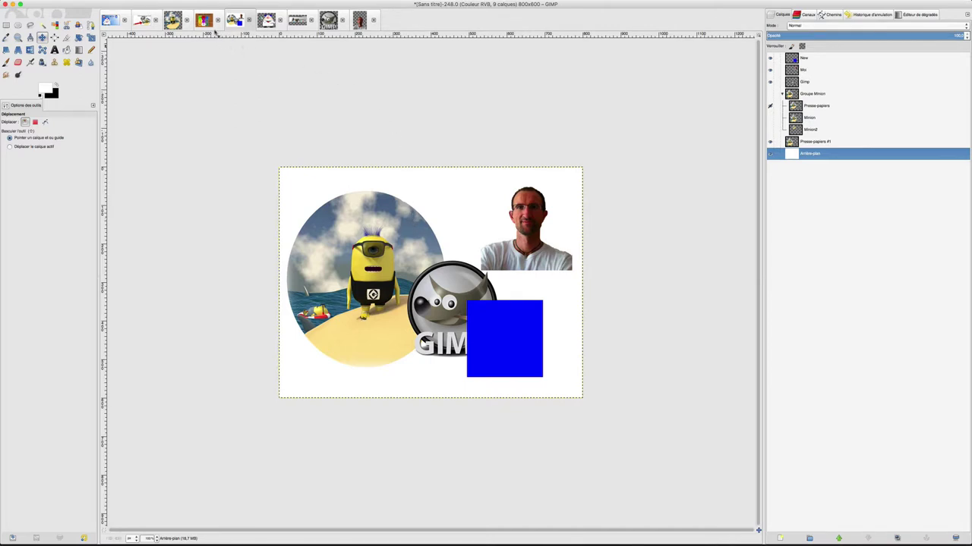
pyautogui.click(204, 20)
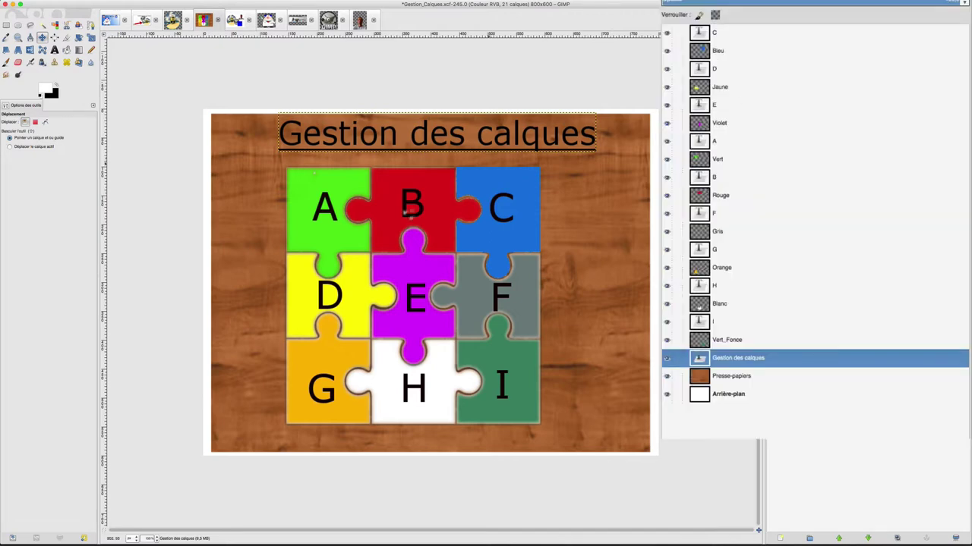
# - Move letter A back into the green piece and test visibility of letter C and Bleu
pyautogui.moveTo(332, 212)
pyautogui.mouseDown()
pyautogui.moveTo(317, 214)
pyautogui.moveTo(364, 214)
pyautogui.mouseUp()
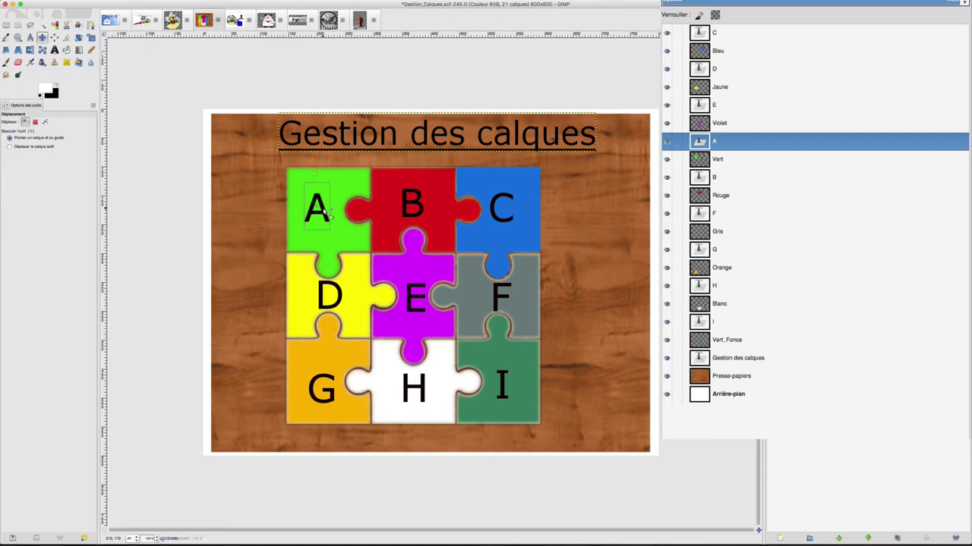
pyautogui.click(365, 205)
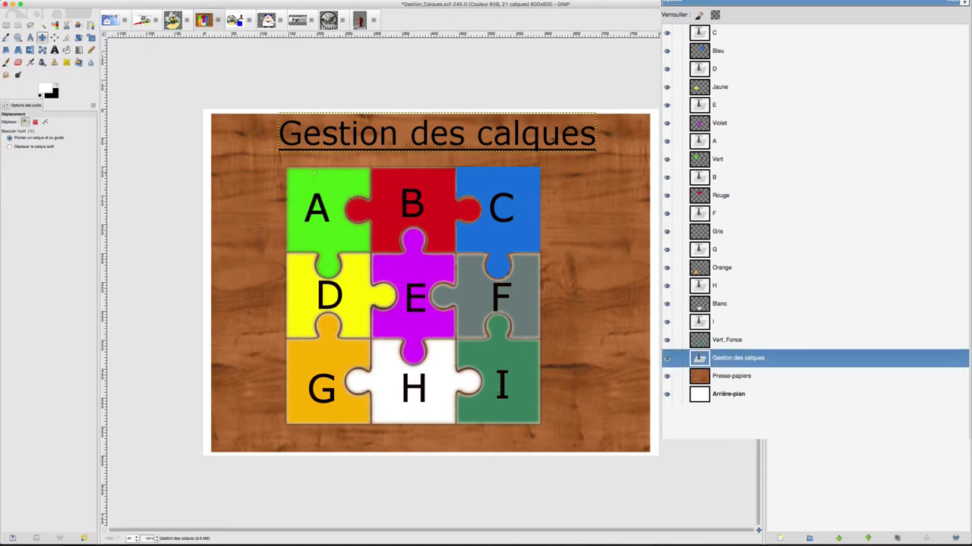
pyautogui.click(667, 33)
pyautogui.click(667, 33)
pyautogui.click(666, 50)
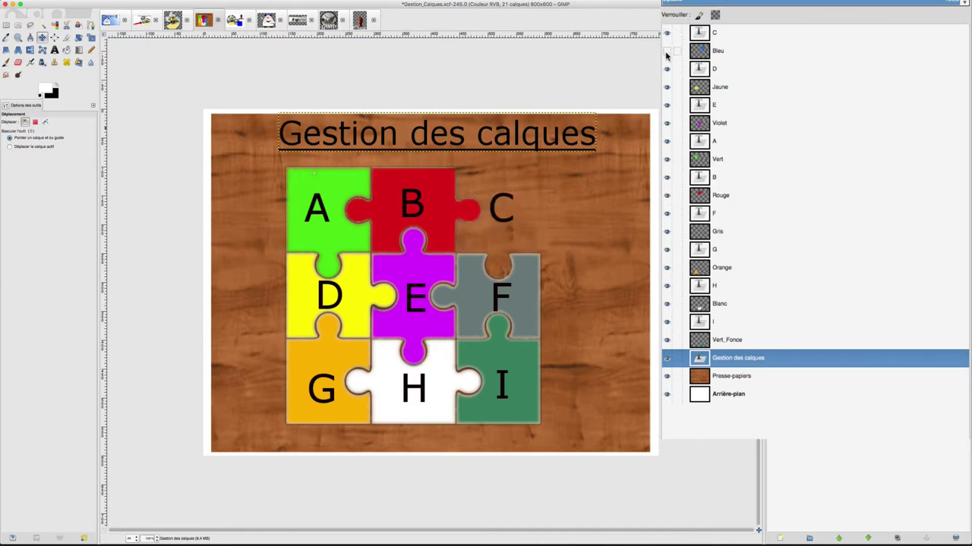
pyautogui.click(667, 51)
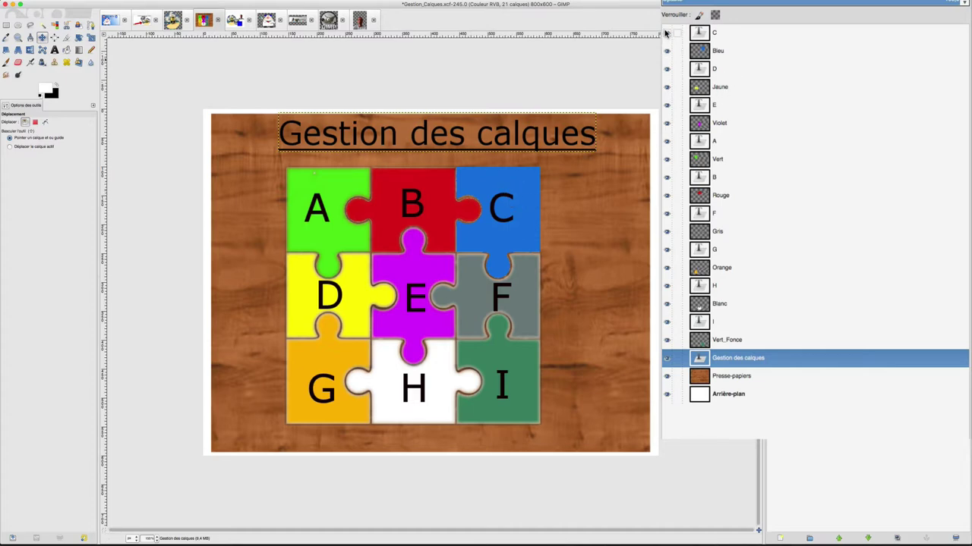
# - Recheck letter C and Bleu visibility, then select layer C and bring up its actions
pyautogui.click(667, 33)
pyautogui.click(667, 51)
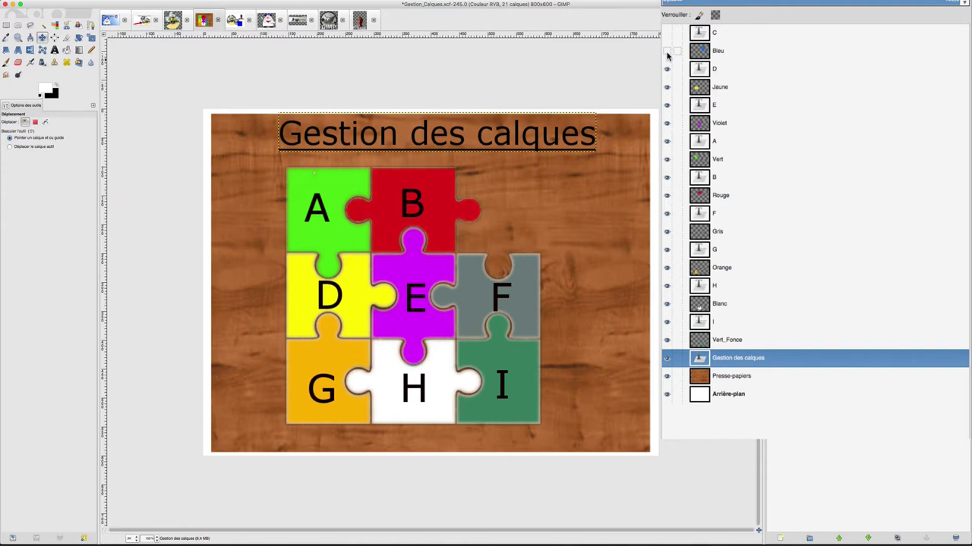
pyautogui.click(666, 51)
pyautogui.click(666, 32)
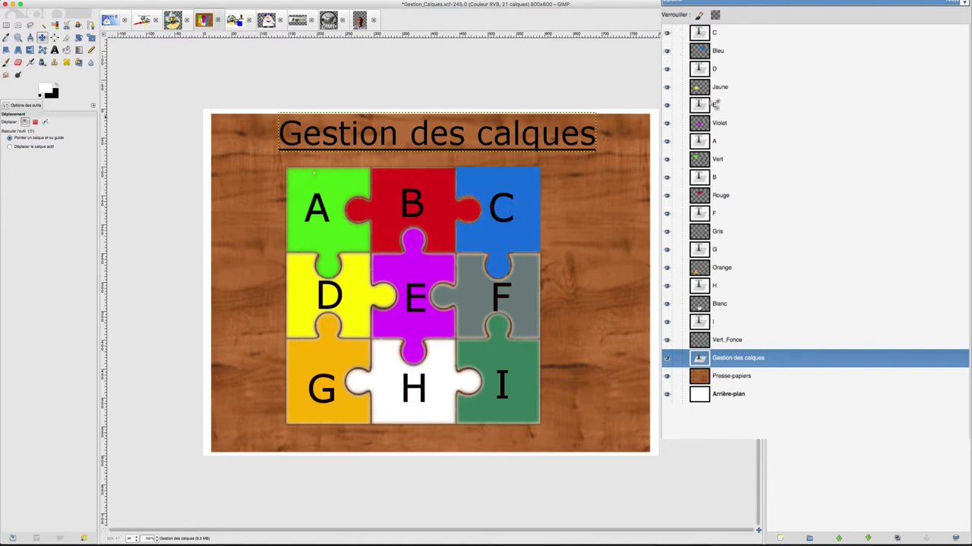
pyautogui.click(715, 34)
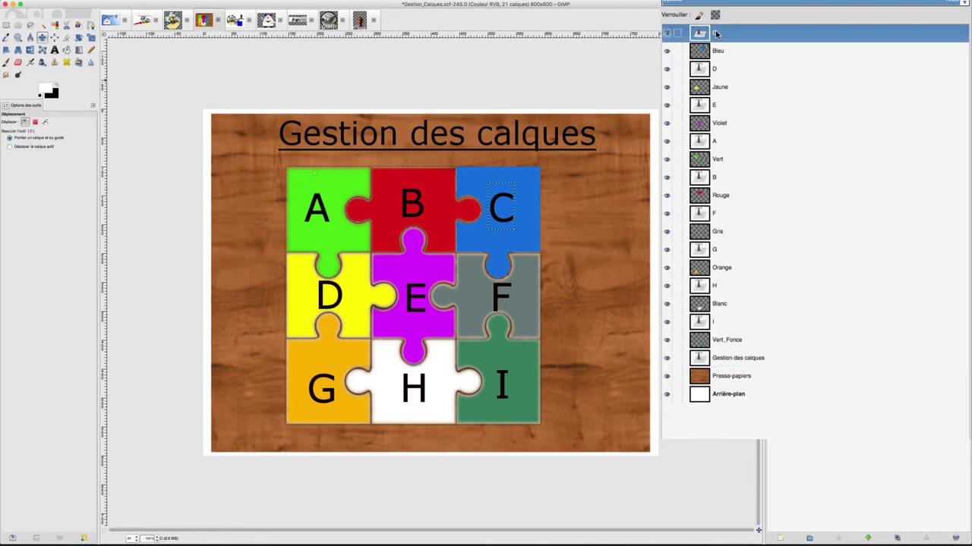
pyautogui.rightClick(716, 34)
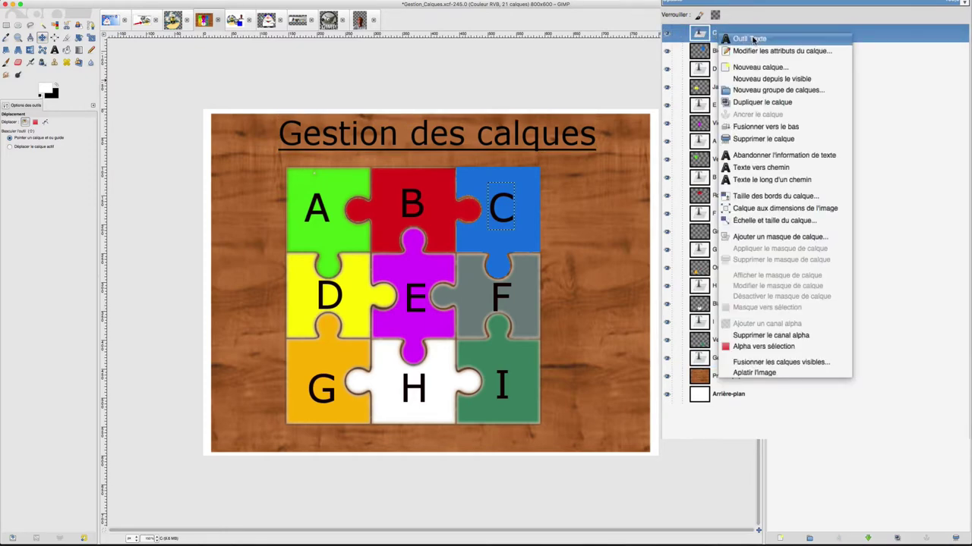
# - Merge letters C, D, E and A down into Bleu, Jaune, Violet and Vert
pyautogui.click(754, 127)
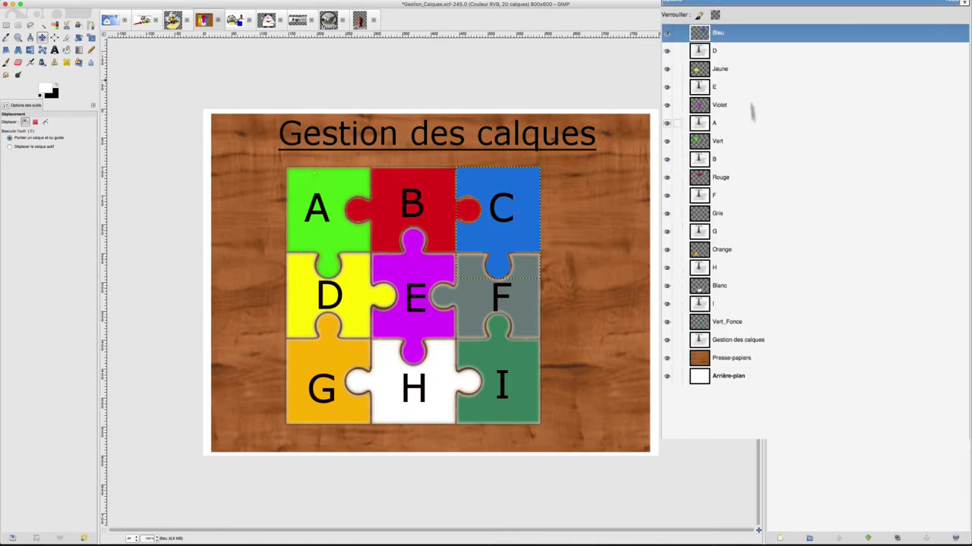
pyautogui.click(668, 34)
pyautogui.click(667, 33)
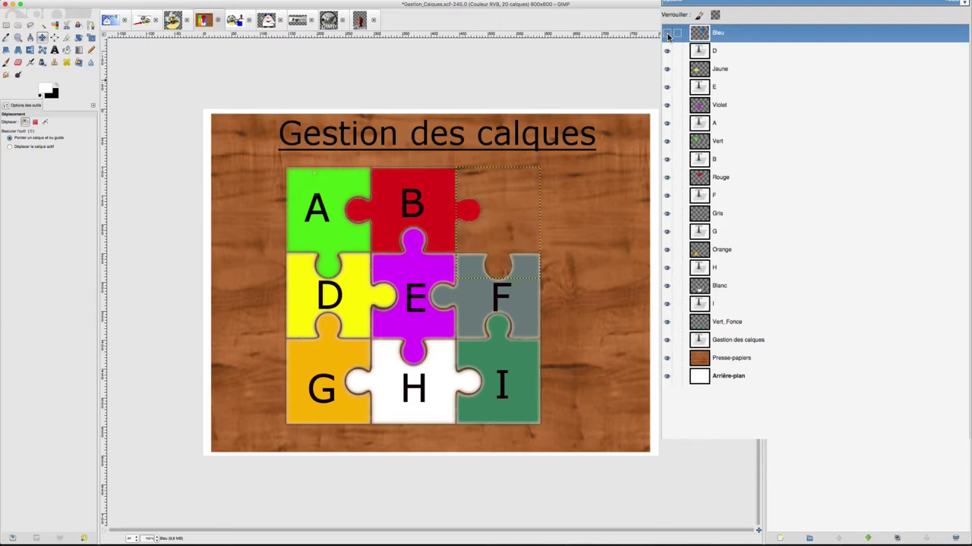
pyautogui.rightClick(704, 53)
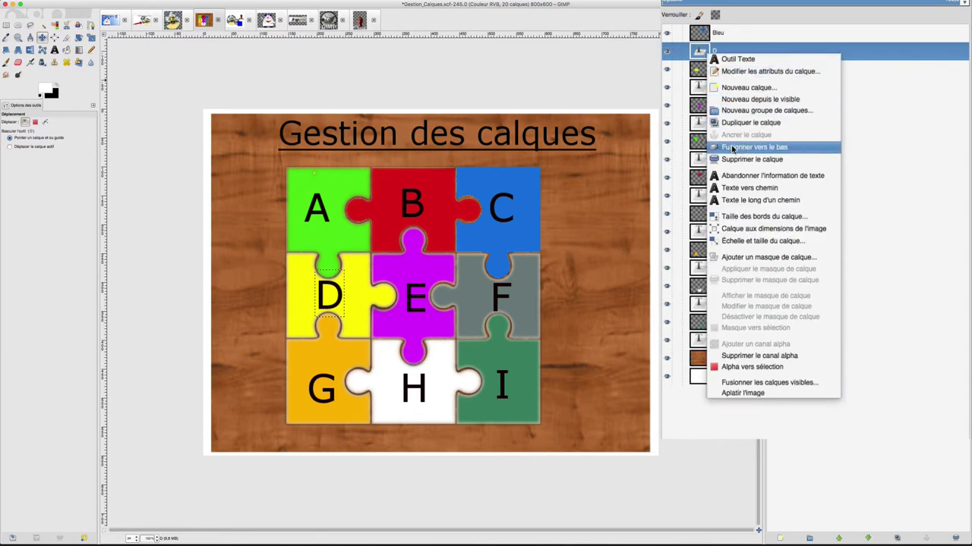
pyautogui.click(740, 149)
pyautogui.click(712, 70)
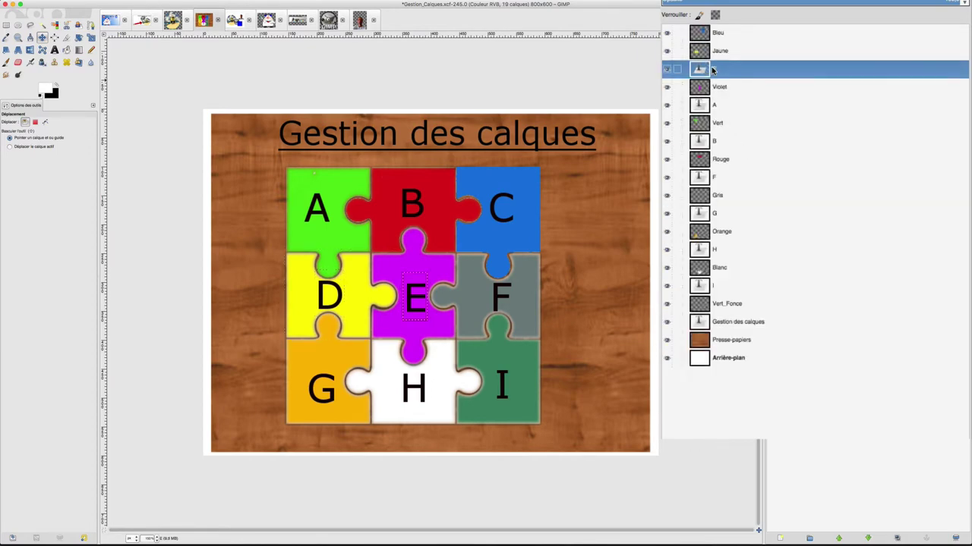
pyautogui.rightClick(712, 70)
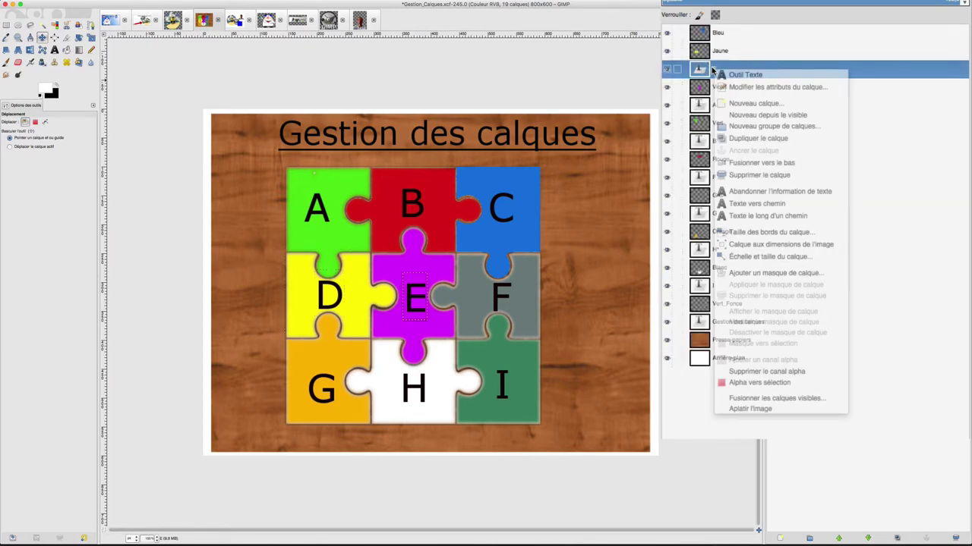
pyautogui.click(741, 161)
pyautogui.rightClick(714, 88)
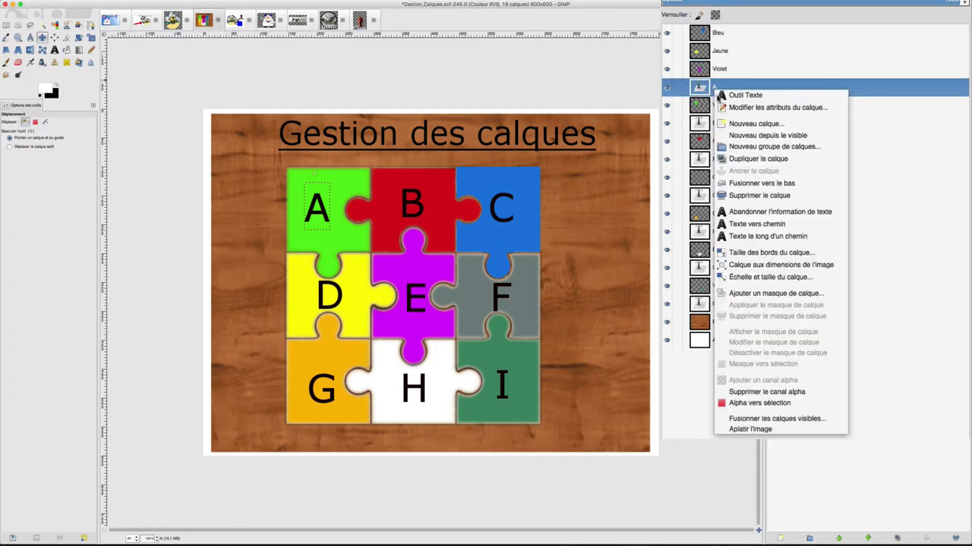
pyautogui.click(740, 183)
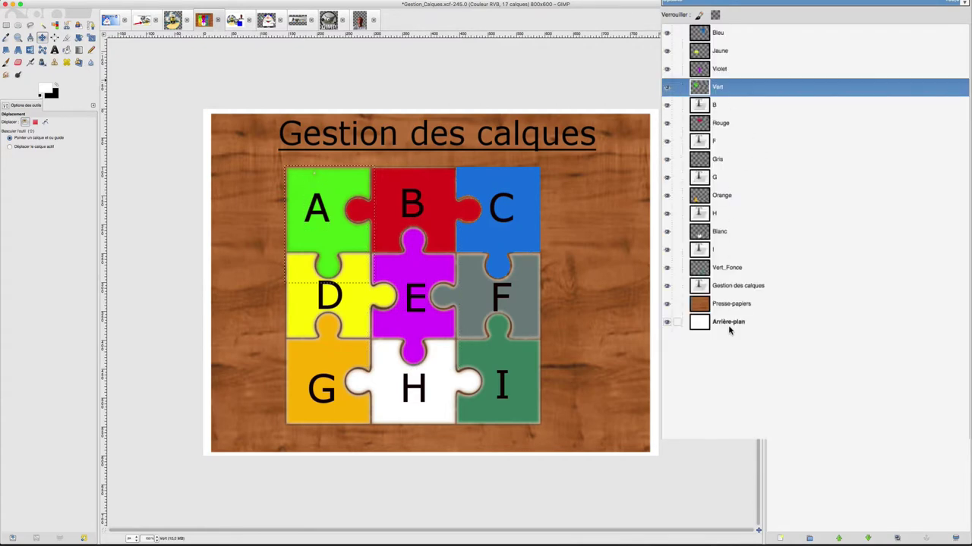
pyautogui.click(667, 88)
pyautogui.click(667, 69)
pyautogui.moveTo(337, 193)
pyautogui.mouseDown()
pyautogui.moveTo(302, 184)
pyautogui.moveTo(340, 189)
pyautogui.mouseUp()
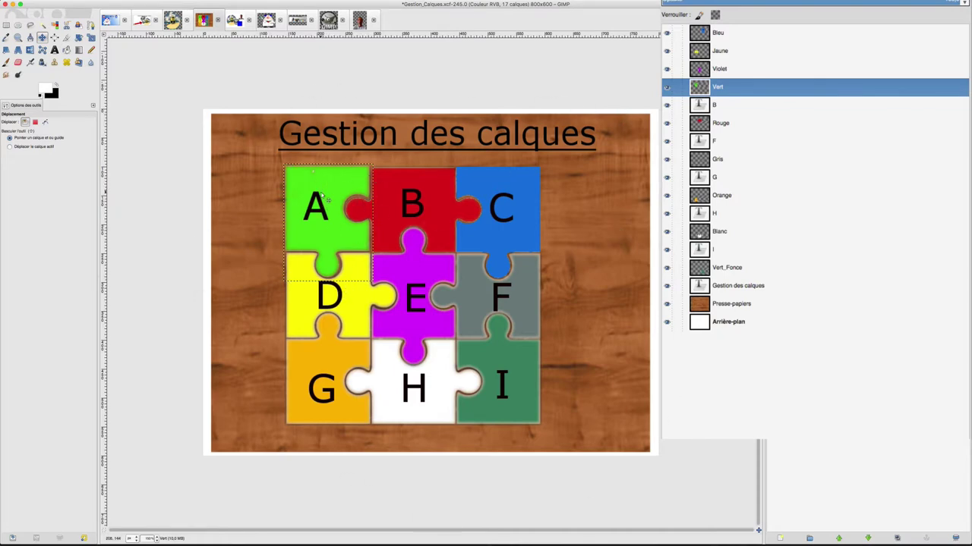
pyautogui.rightClick(723, 89)
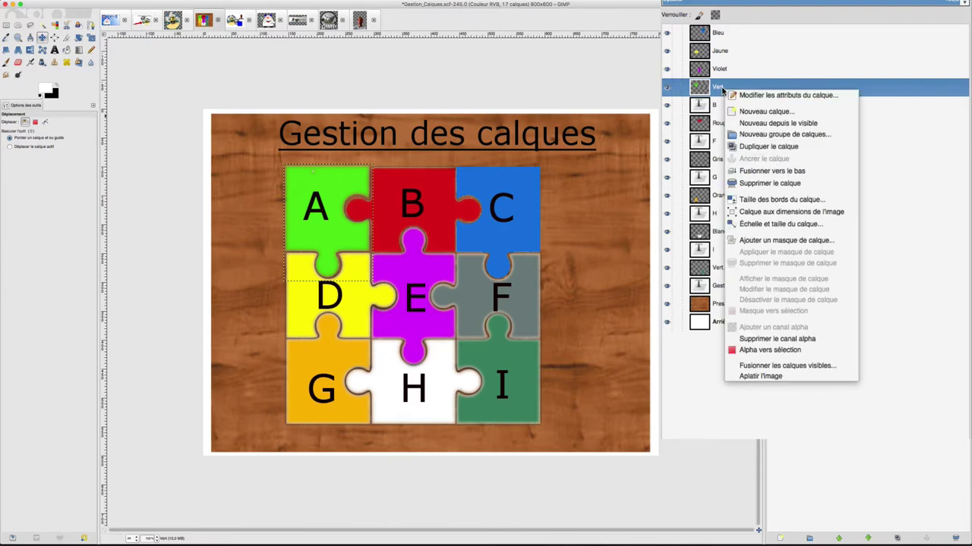
pyautogui.click(766, 213)
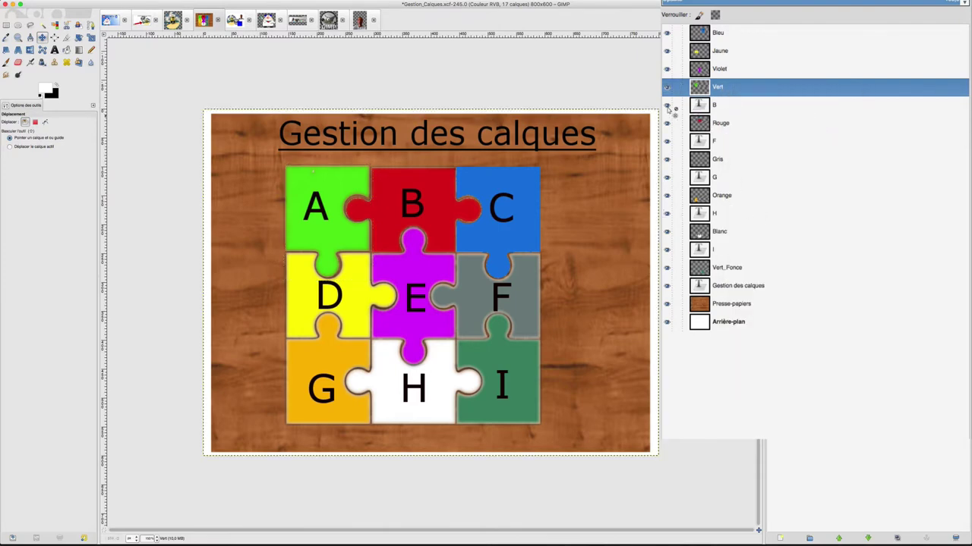
pyautogui.click(332, 190)
pyautogui.moveTo(331, 190); pyautogui.dragTo(248, 154)
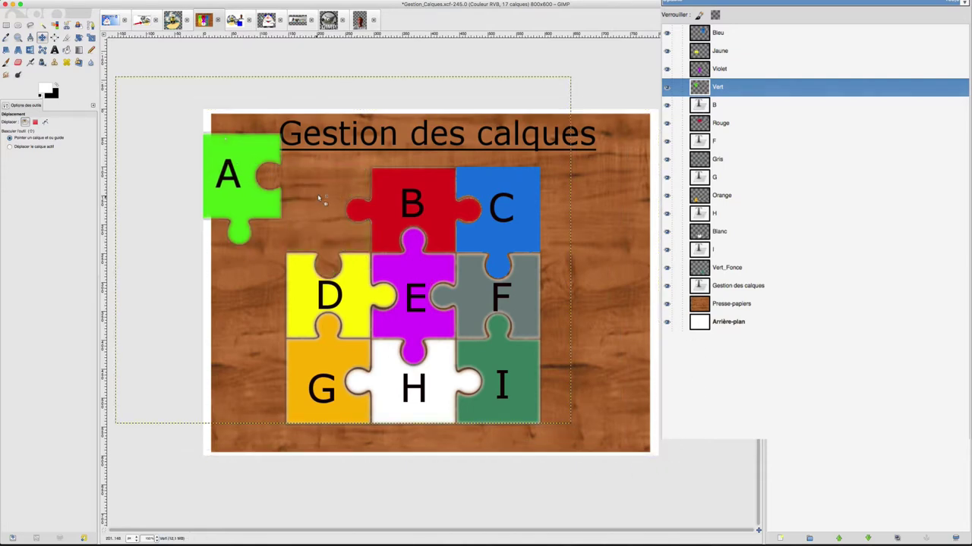
pyautogui.hotkey('ctrl', 'z')
pyautogui.hotkey('ctrl', 'z')
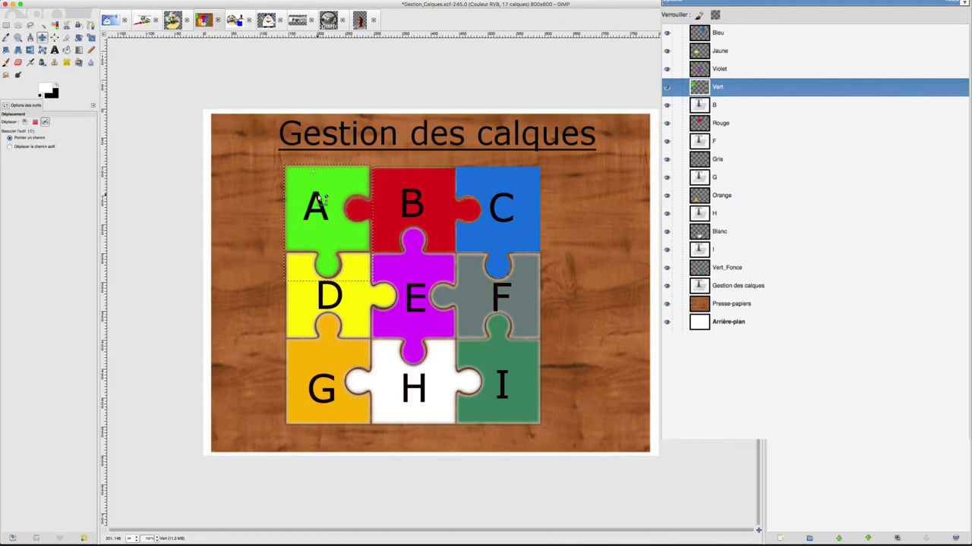
# - Review Vert's layer options, cancelling Taille des bords du calque and checking the Calque menu
pyautogui.rightClick(718, 89)
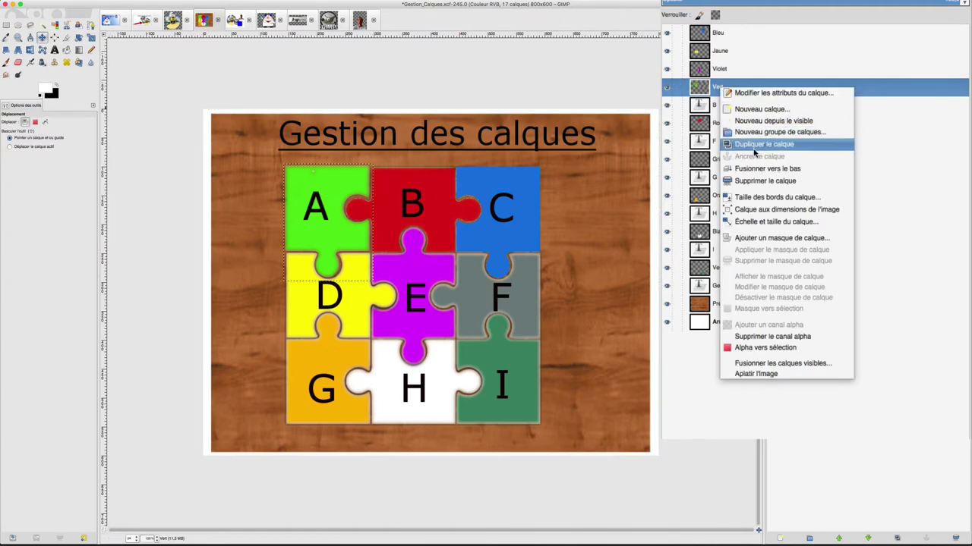
pyautogui.click(767, 199)
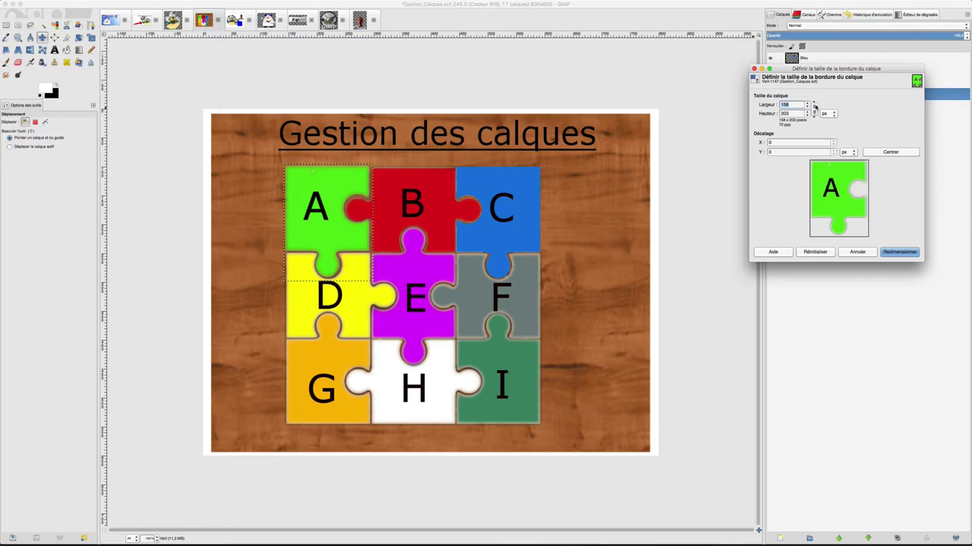
pyautogui.click(857, 252)
pyautogui.rightClick(808, 95)
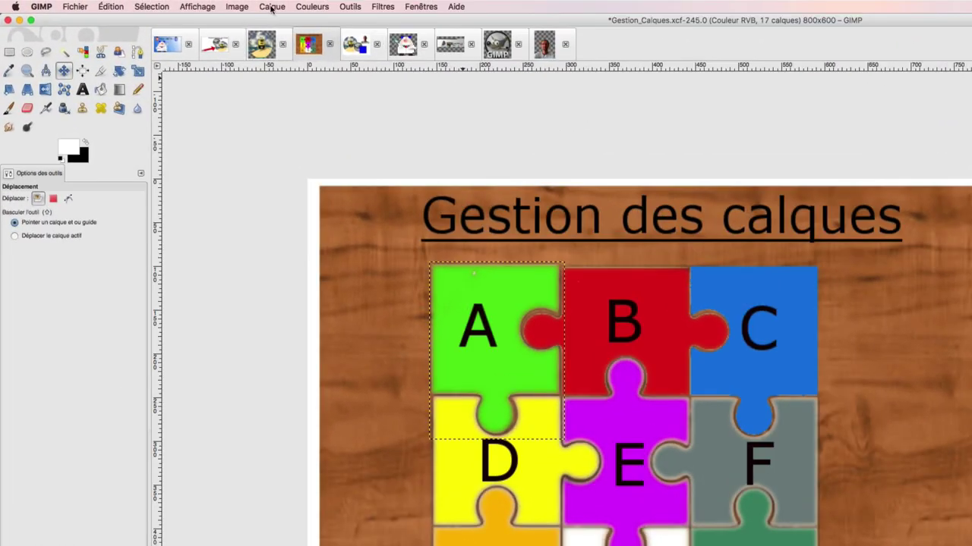
pyautogui.click(271, 9)
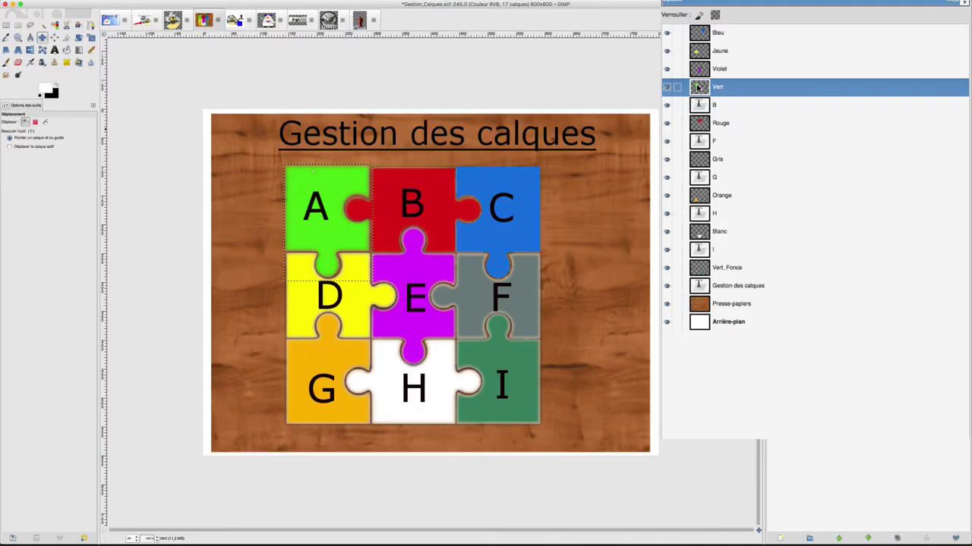
pyautogui.rightClick(698, 88)
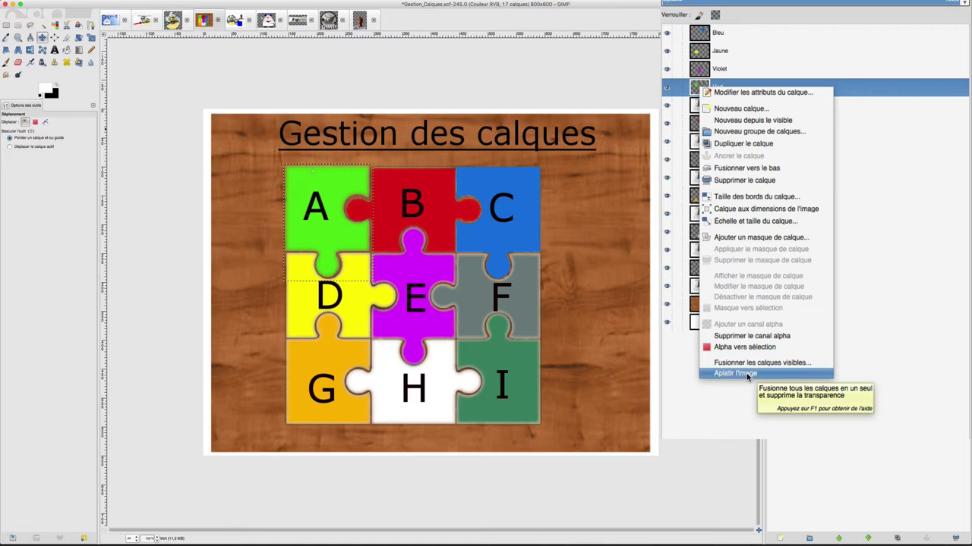
# - Flatten the puzzle into one Arrière-plan layer, then undo it to restore 17 layers
pyautogui.click(747, 374)
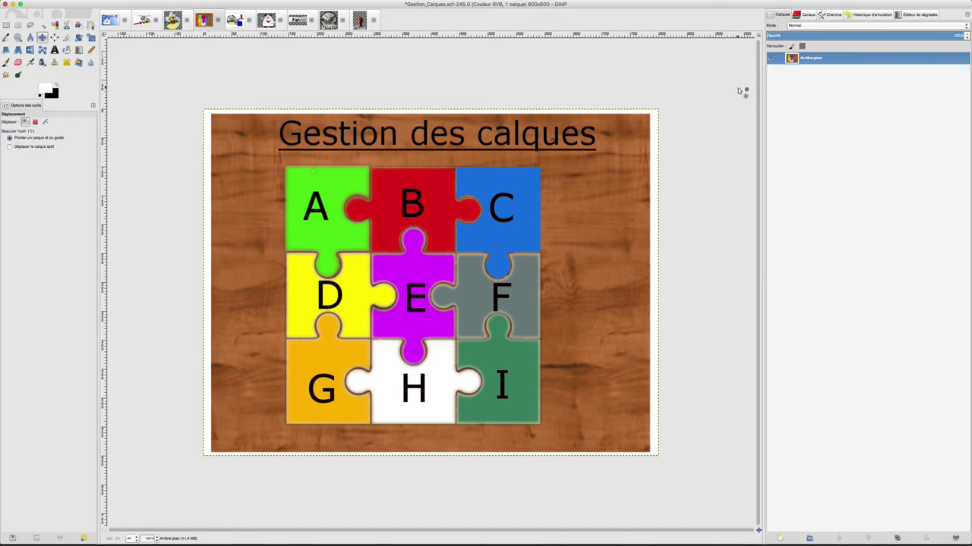
pyautogui.hotkey('ctrl', 'z')
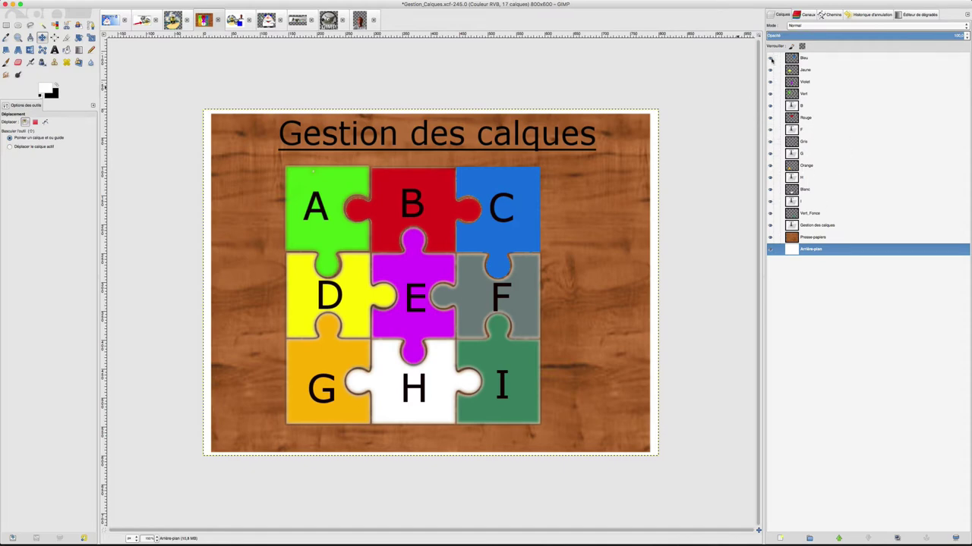
# - Hide the Bleu, Jaune, Violet, B, Gris and Blanc layers
pyautogui.click(770, 58)
pyautogui.click(770, 81)
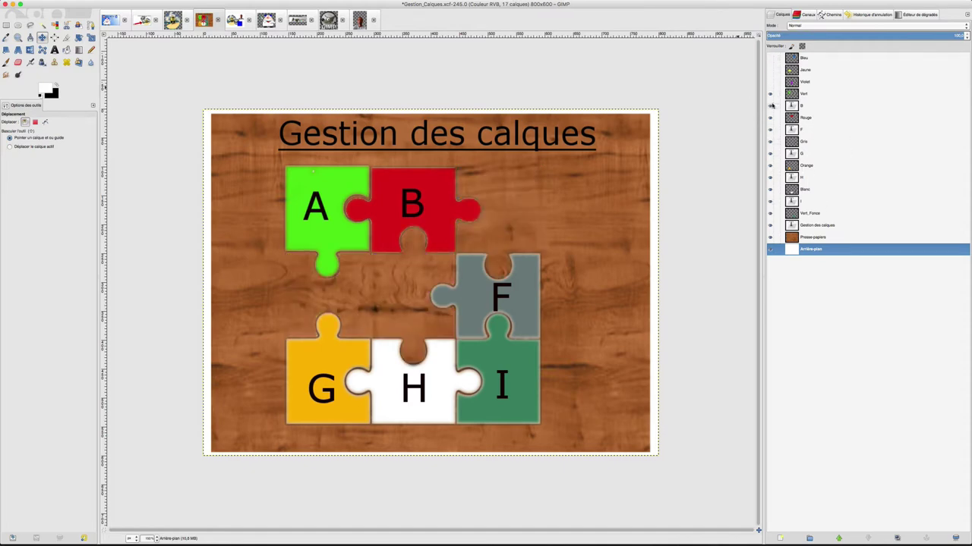
pyautogui.click(770, 106)
pyautogui.click(770, 142)
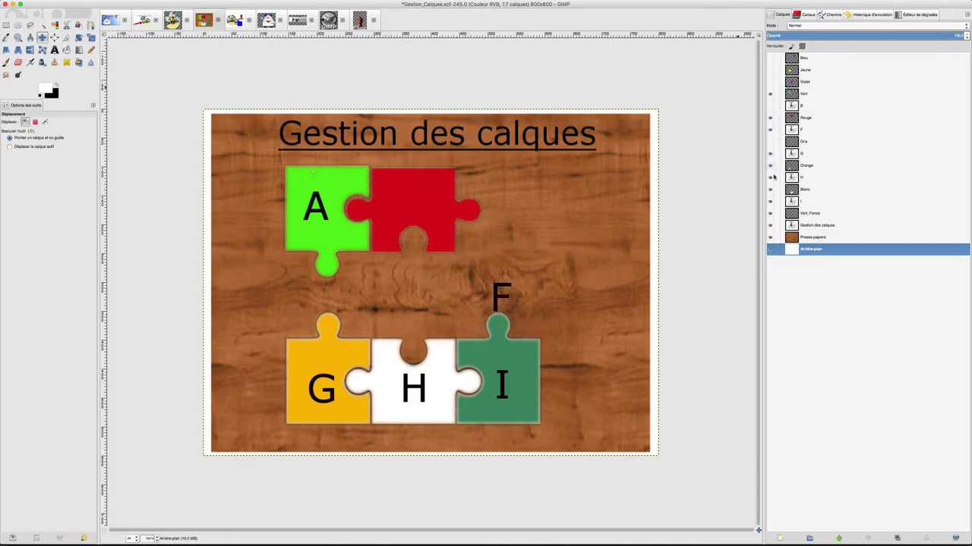
pyautogui.click(770, 189)
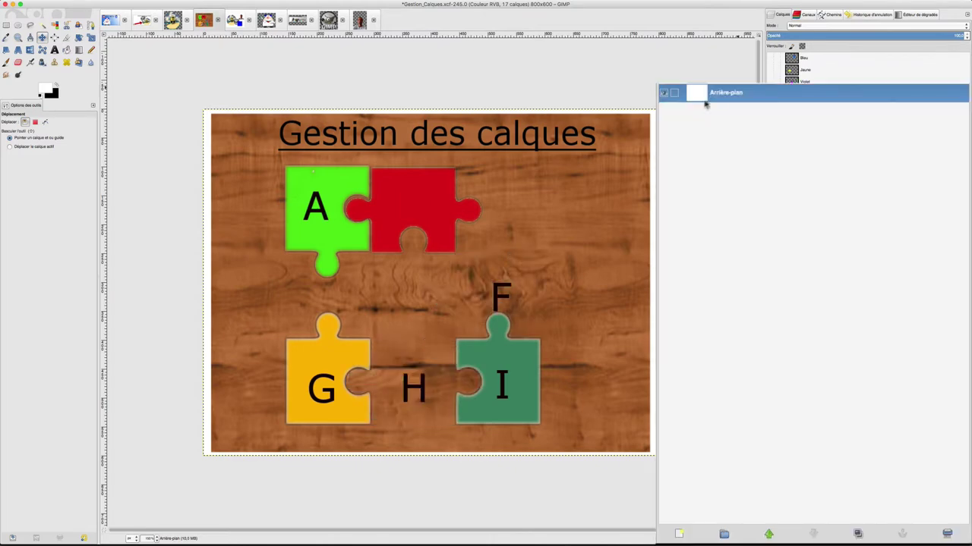
# - Merge the visible layers into Arrière-plan using Expanded as necessary, leaving 7 layers
pyautogui.rightClick(721, 97)
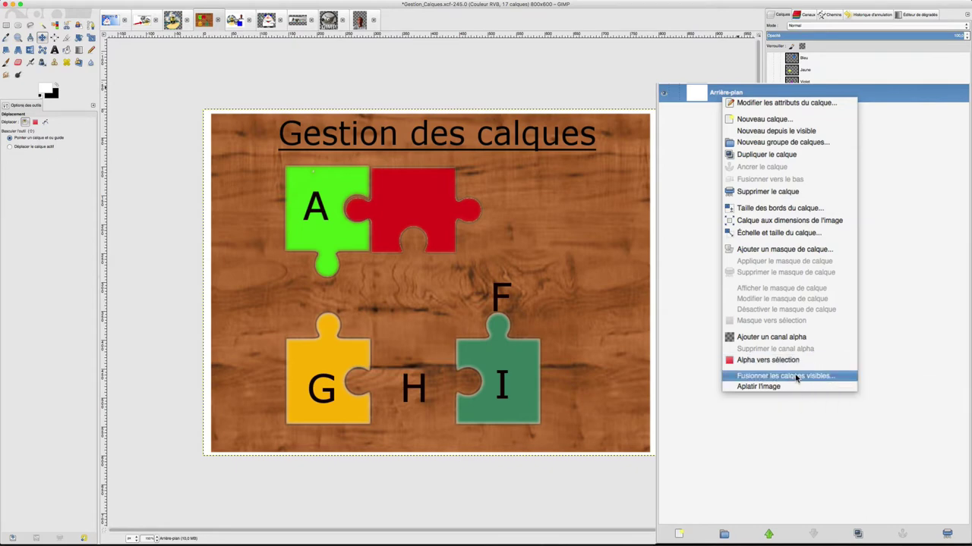
pyautogui.click(796, 378)
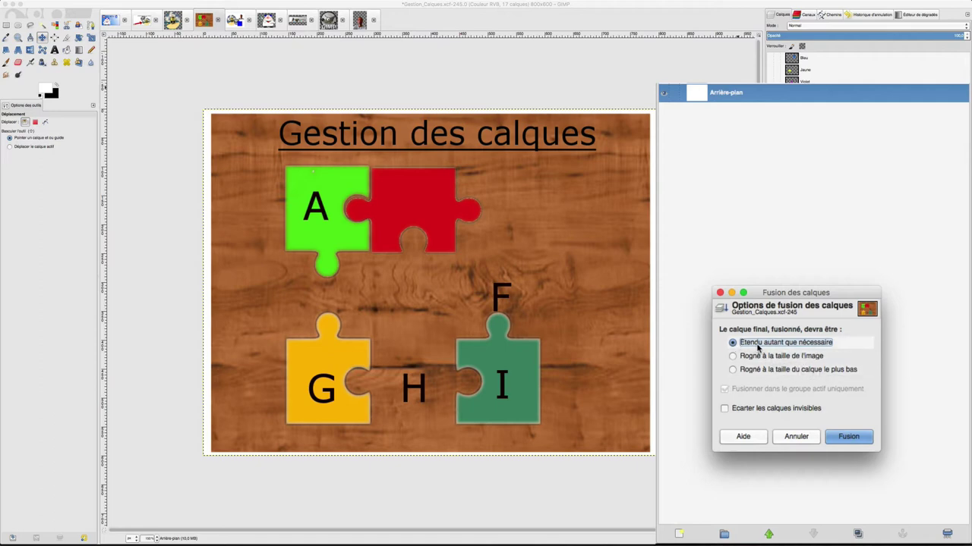
pyautogui.click(850, 437)
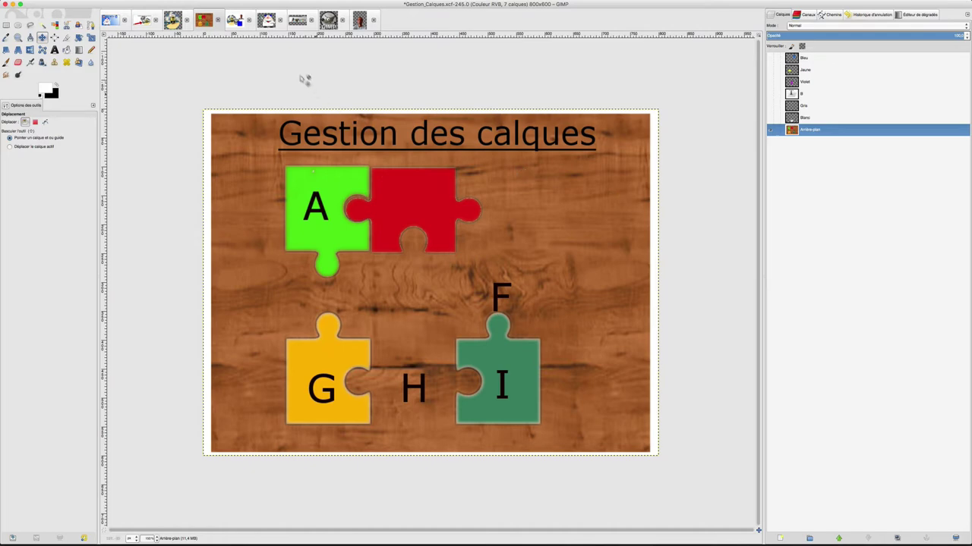
# - On the collage image, add a Selection-based black layer mask to the Moi layer
pyautogui.click(237, 21)
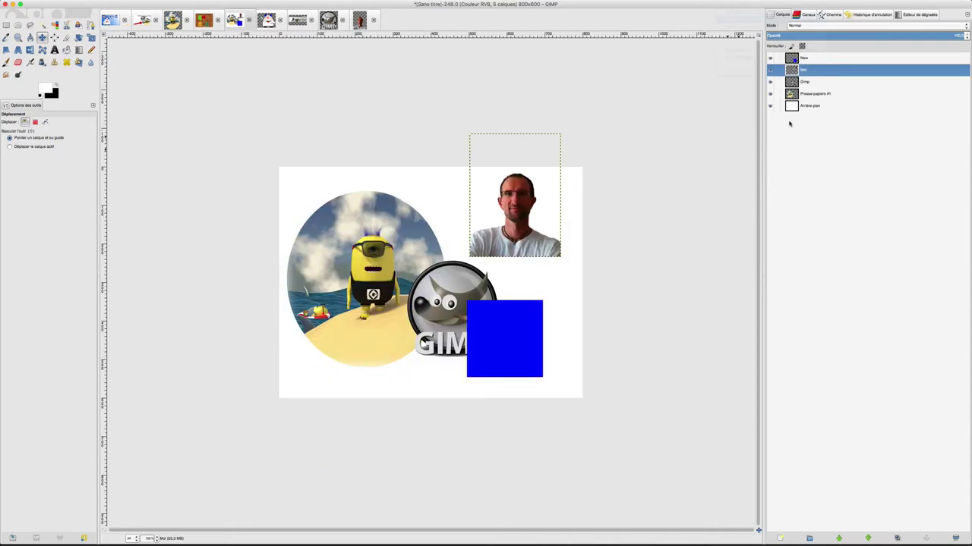
pyautogui.rightClick(801, 70)
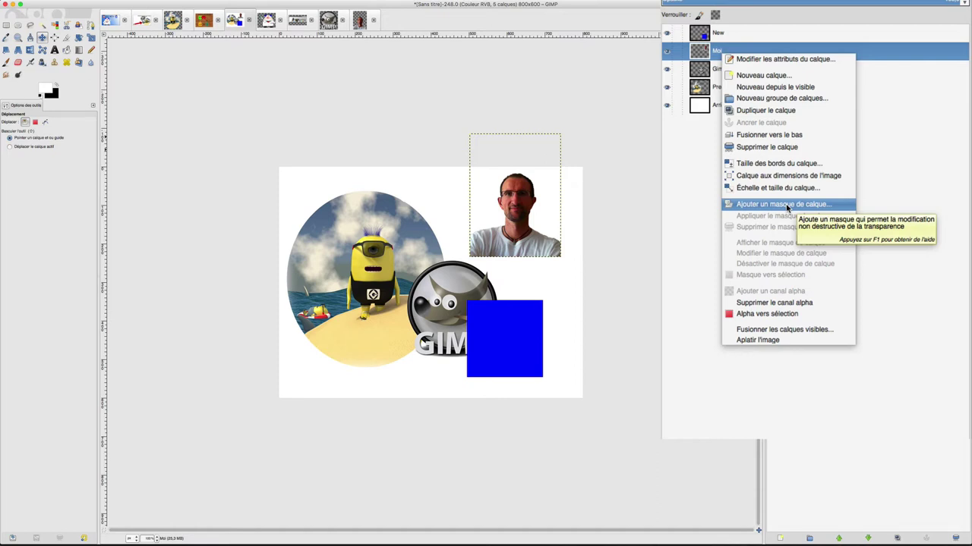
pyautogui.click(786, 205)
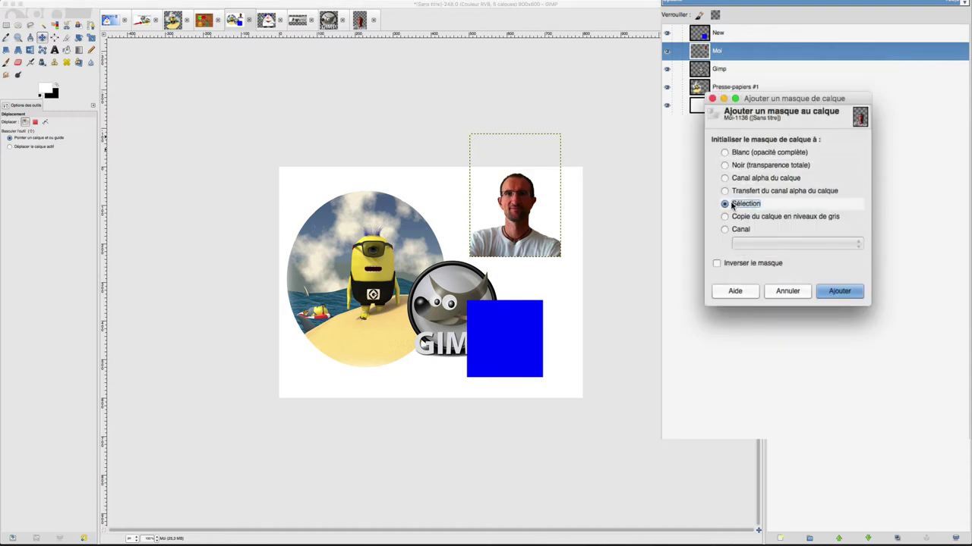
pyautogui.click(840, 293)
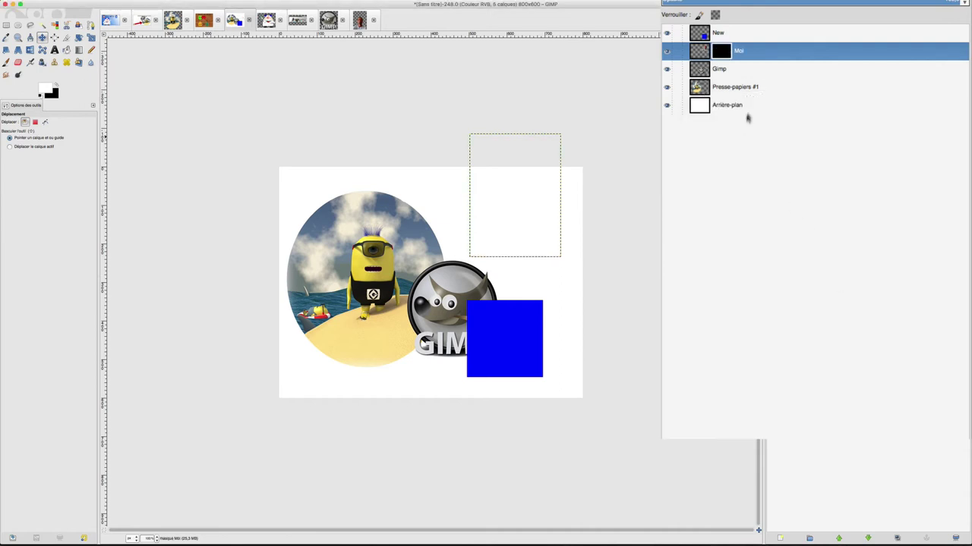
pyautogui.moveTo(721, 54)
pyautogui.mouseDown()
pyautogui.moveTo(596, 173)
pyautogui.moveTo(492, 220)
pyautogui.mouseUp()
pyautogui.moveTo(492, 220); pyautogui.dragTo(721, 52)
# - Disable the Moi layer mask to reveal the photo, then re-enable it
pyautogui.rightClick(721, 55)
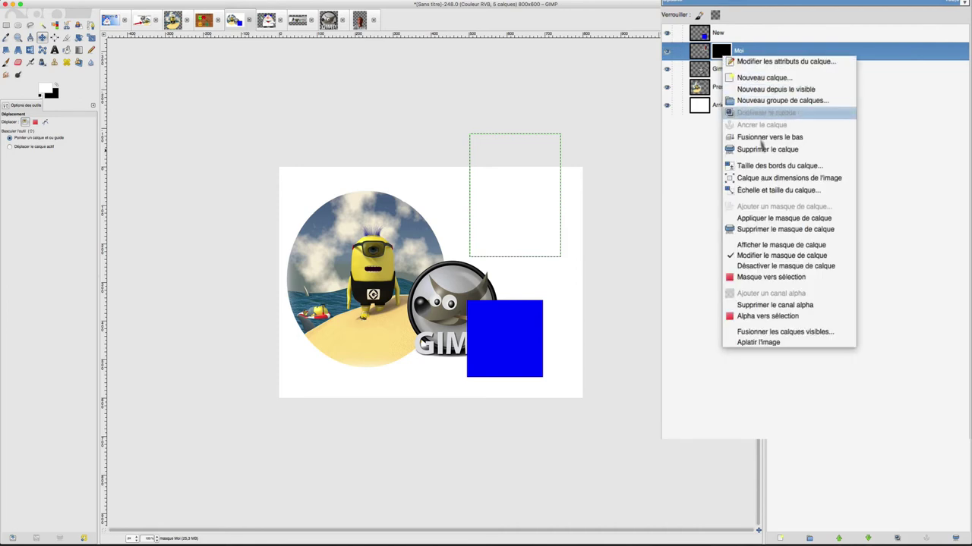
pyautogui.click(748, 267)
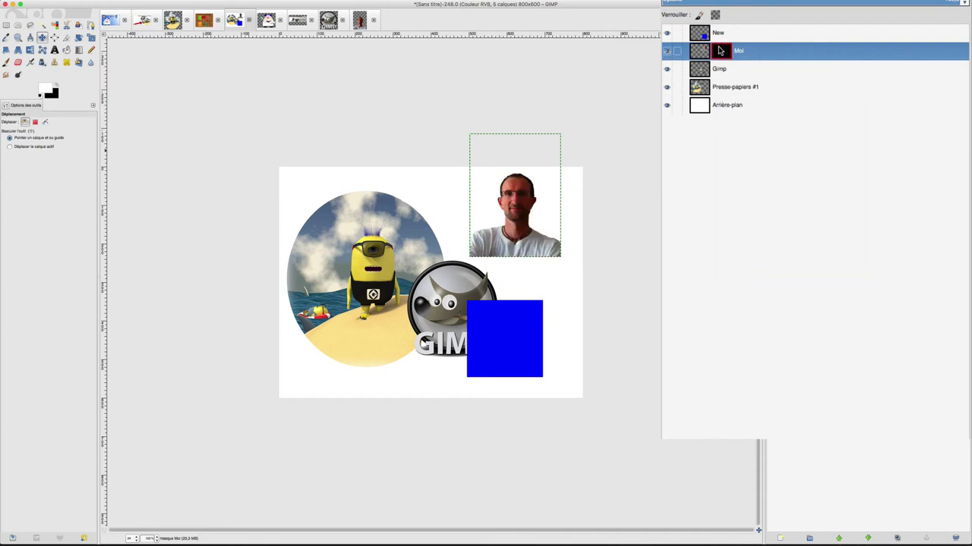
pyautogui.rightClick(719, 48)
pyautogui.click(748, 262)
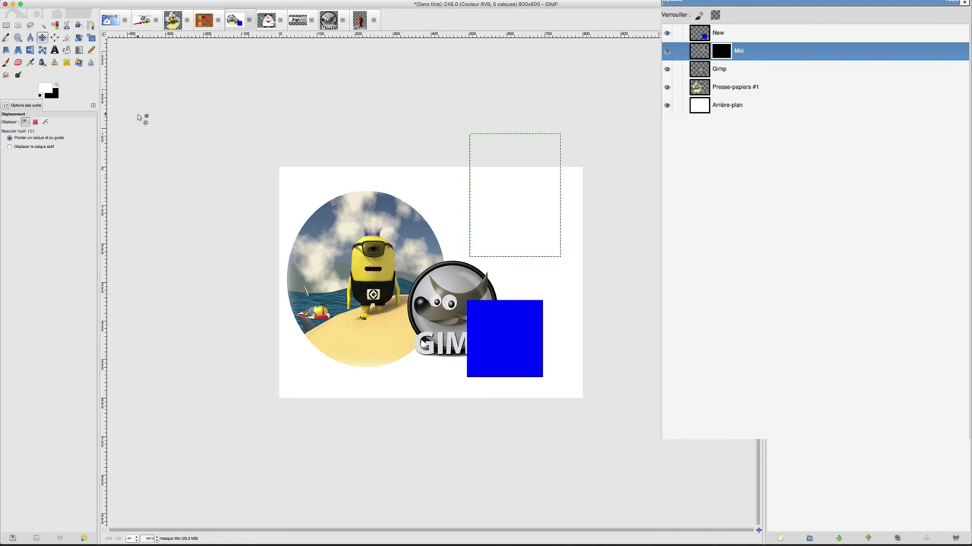
# - Paint white over the portrait's face on the Moi layer mask with the Paintbrush
pyautogui.click(7, 62)
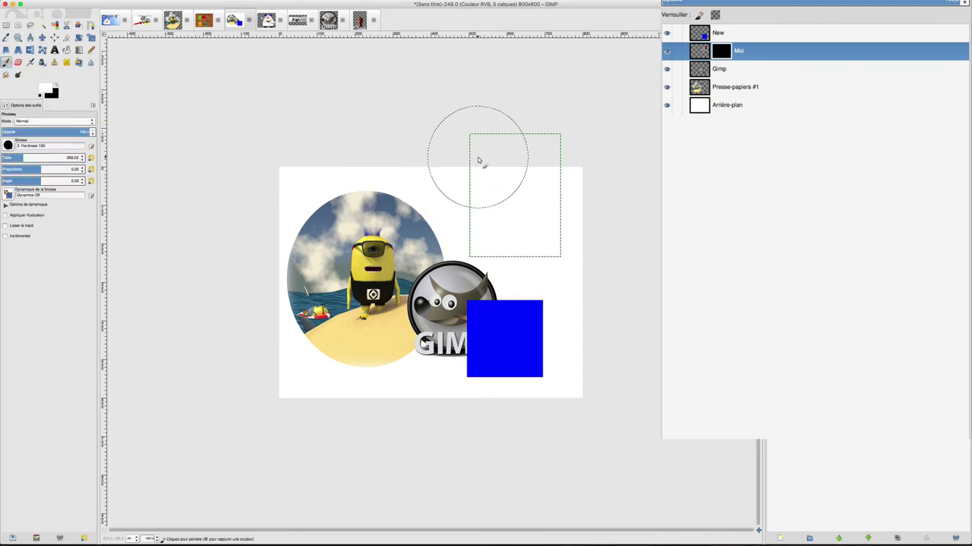
pyautogui.moveTo(478, 157)
pyautogui.mouseDown()
pyautogui.moveTo(526, 164)
pyautogui.moveTo(512, 182)
pyautogui.mouseUp()
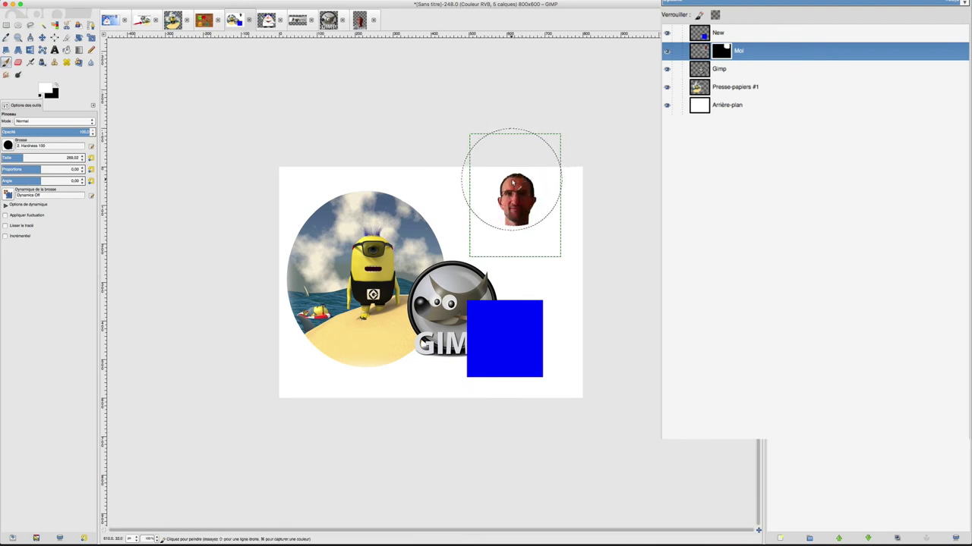
pyautogui.moveTo(512, 182); pyautogui.dragTo(517, 184)
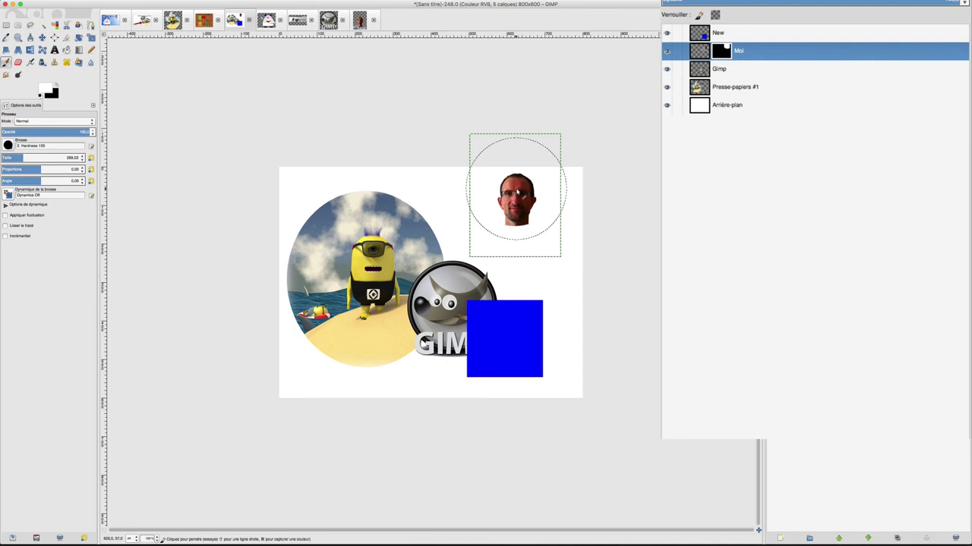
# - Display the Moi layer mask on its own with Show Layer Mask, then return to the image
pyautogui.rightClick(721, 51)
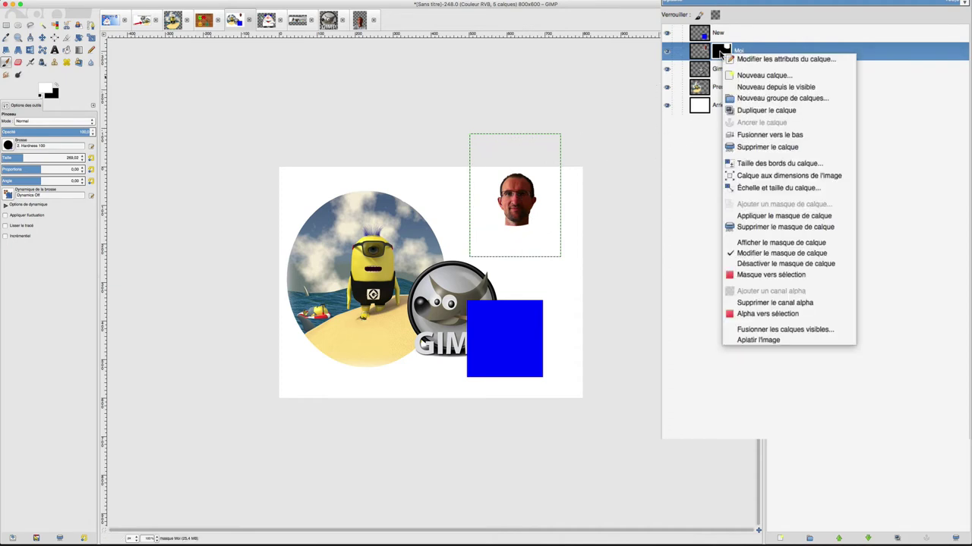
pyautogui.click(760, 247)
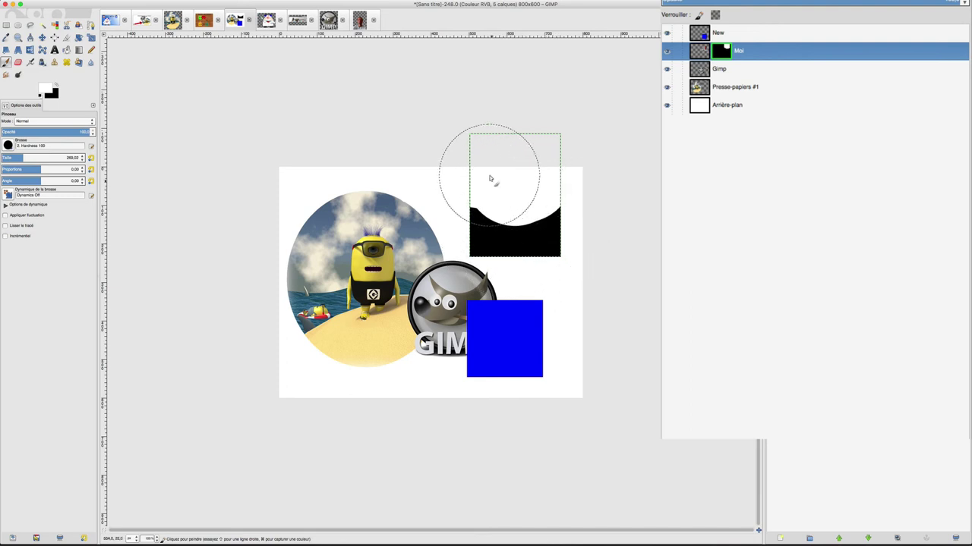
pyautogui.keyDown('alt'); pyautogui.click(807, 69); pyautogui.keyUp('alt')
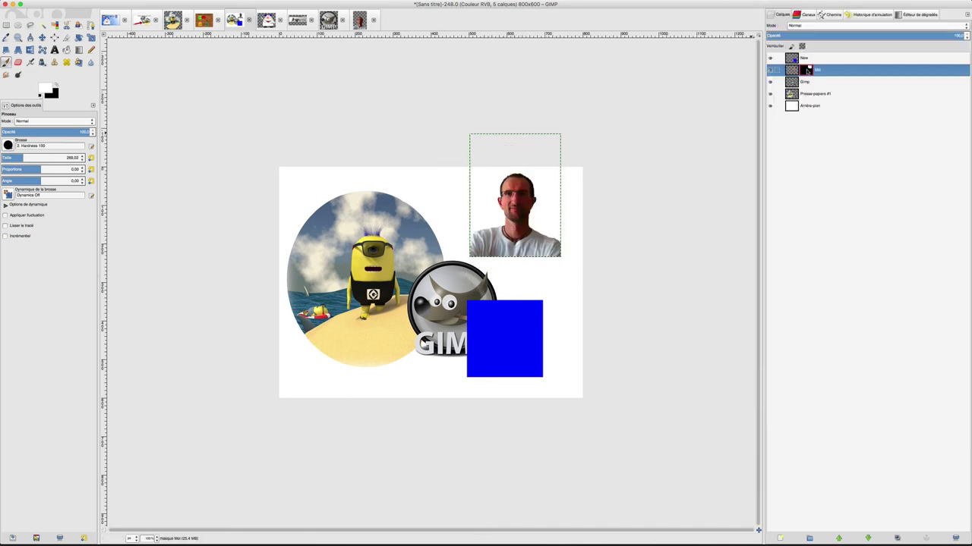
# - Toggle between the masked face and the mask view, ending with the mask disabled
pyautogui.keyDown('ctrl'); pyautogui.click(809, 70); pyautogui.keyUp('ctrl')
pyautogui.keyDown('ctrl'); pyautogui.click(808, 69); pyautogui.keyUp('ctrl')
pyautogui.keyDown('alt'); pyautogui.click(808, 70); pyautogui.keyUp('alt')
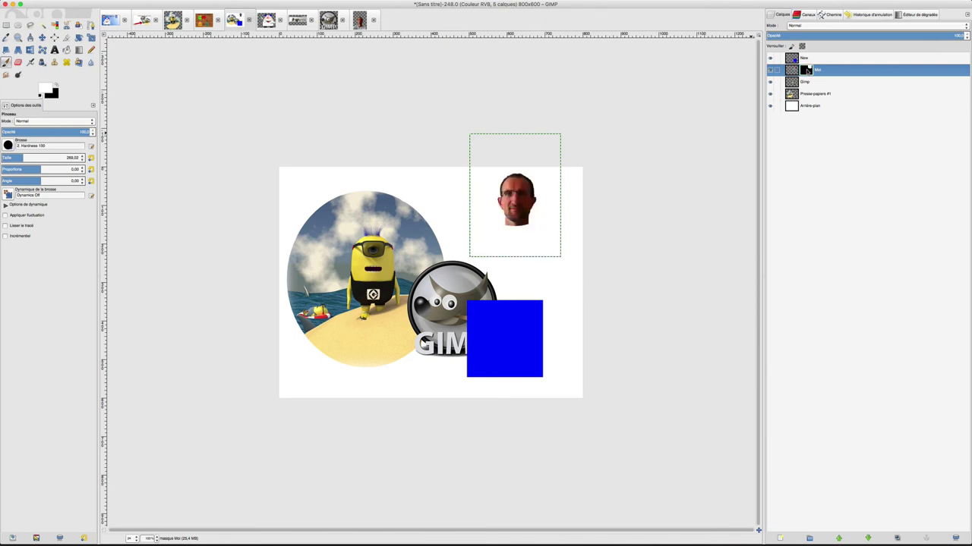
pyautogui.keyDown('alt'); pyautogui.click(808, 70); pyautogui.keyUp('alt')
pyautogui.keyDown('alt'); pyautogui.click(808, 70); pyautogui.keyUp('alt')
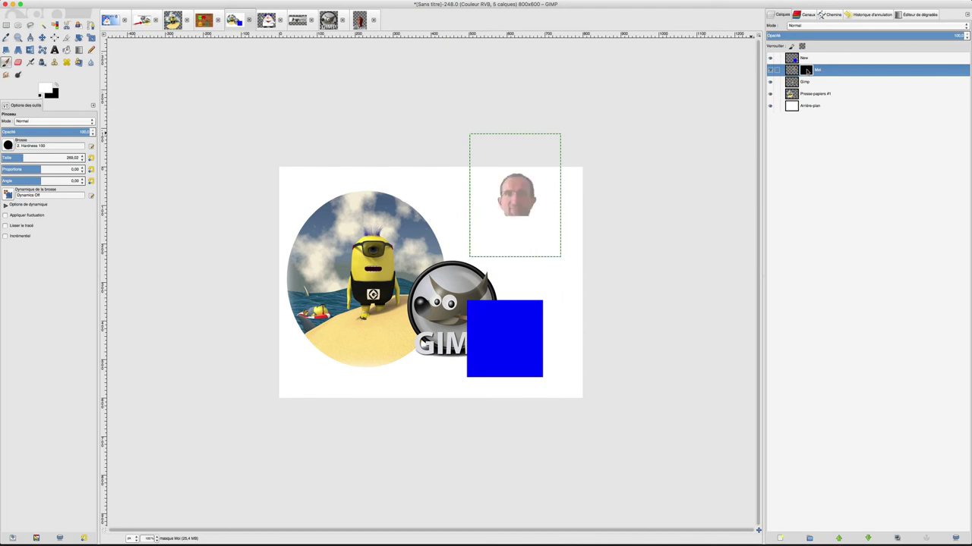
pyautogui.keyDown('ctrl'); pyautogui.click(809, 70); pyautogui.keyUp('ctrl')
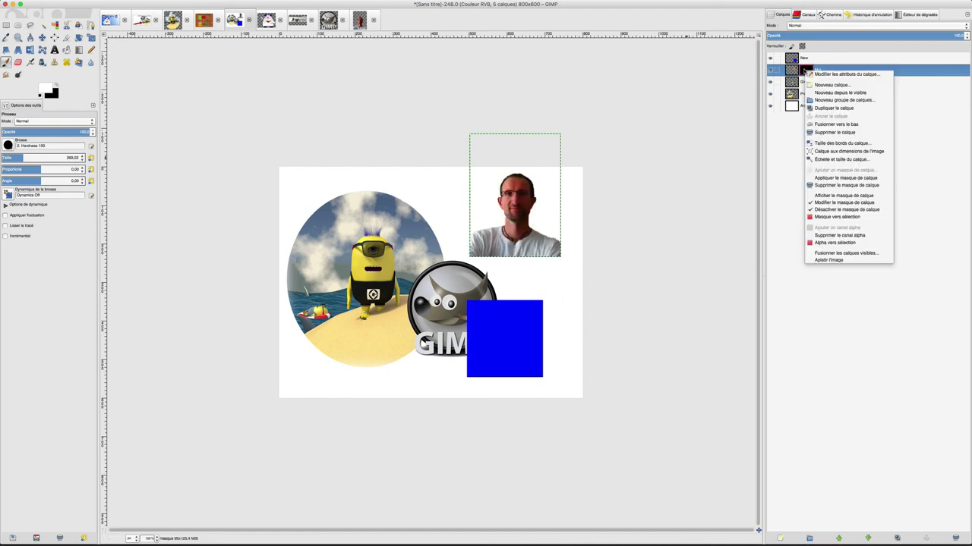
# - Re-enable the Moi mask and paint the face back in at 40% brush opacity
pyautogui.rightClick(806, 70)
pyautogui.click(823, 209)
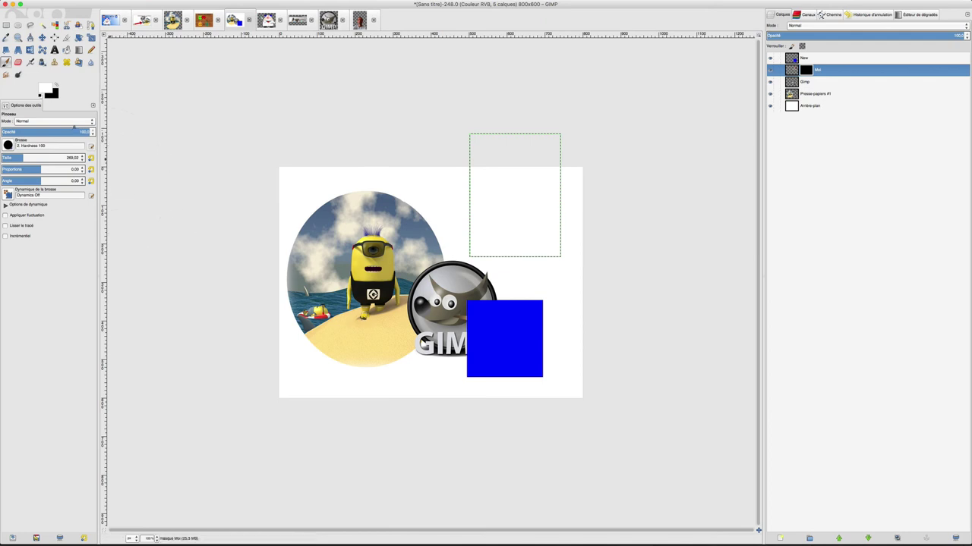
pyautogui.click(83, 132)
pyautogui.write('10')
pyautogui.write('50')
pyautogui.moveTo(16, 133)
pyautogui.mouseDown()
pyautogui.moveTo(41, 129)
pyautogui.moveTo(29, 131)
pyautogui.mouseUp()
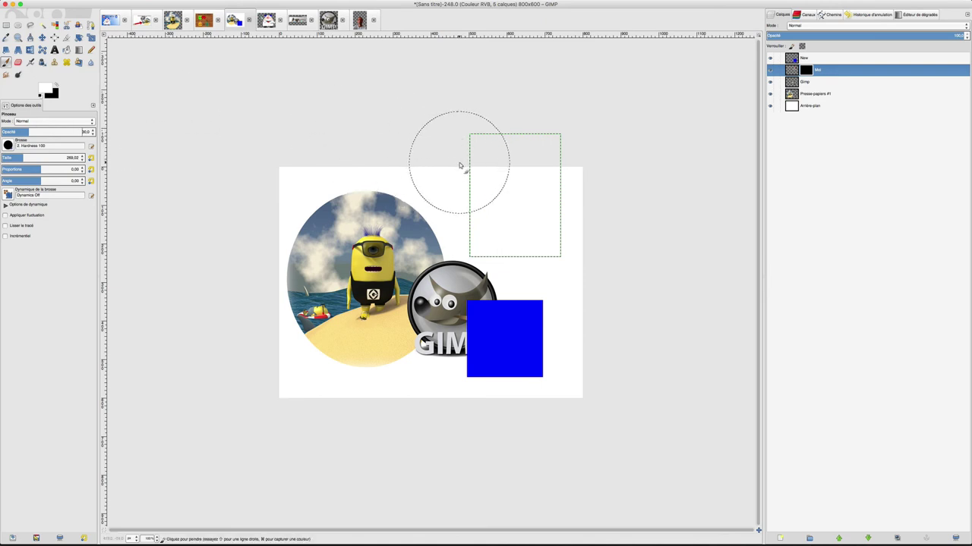
pyautogui.moveTo(461, 165); pyautogui.dragTo(563, 186)
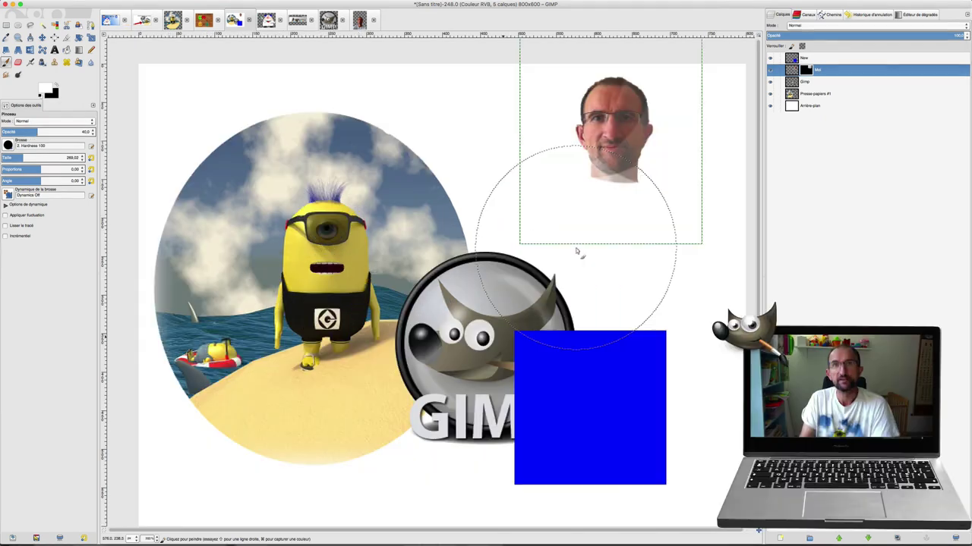
# - Show the blend mode list for the Moi layer from the Mode dropdown
pyautogui.click(791, 28)
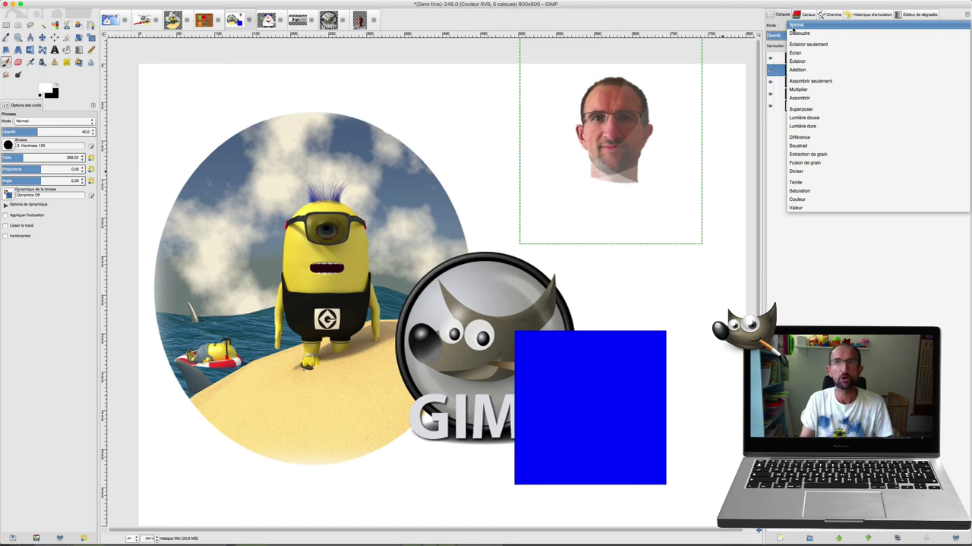